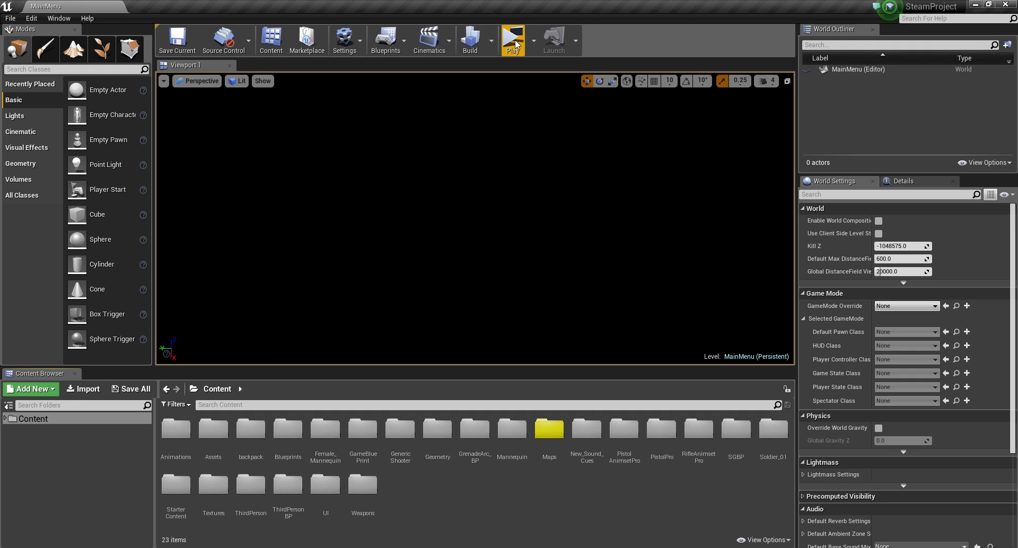
Step: Play the main menu level in a maximized preview, open the Single Player page, return to the main menu and quit the game
left_click(514, 41)
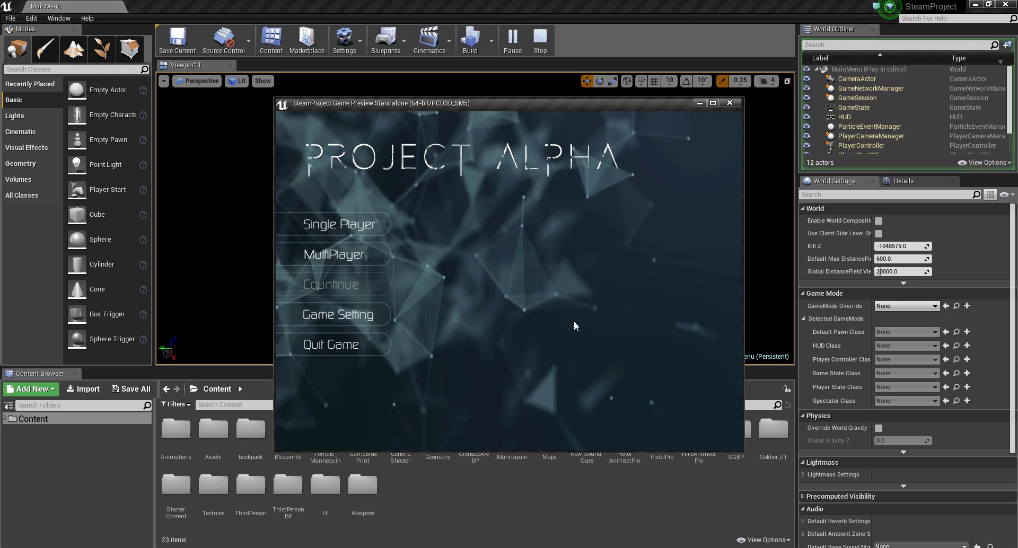
left_click(714, 103)
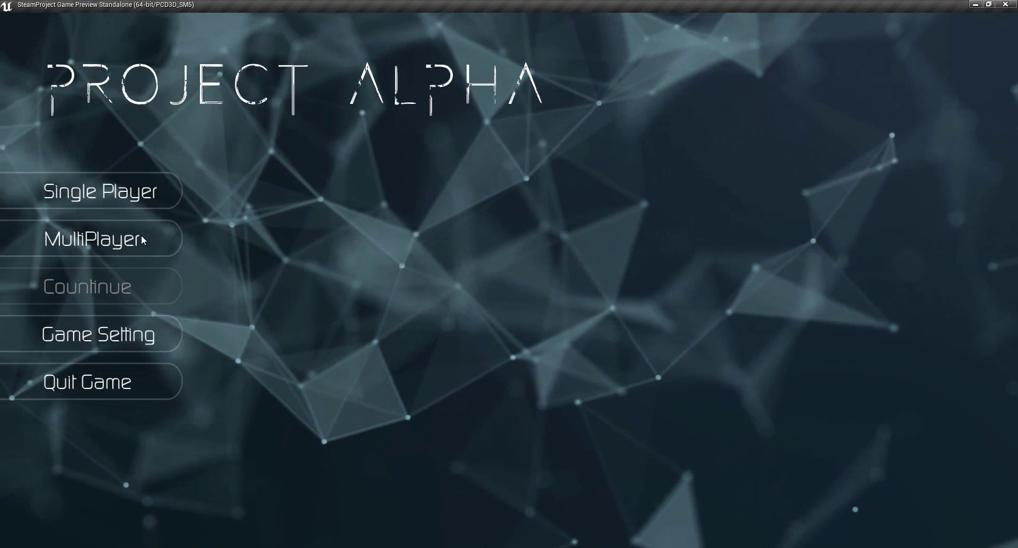
left_click(157, 192)
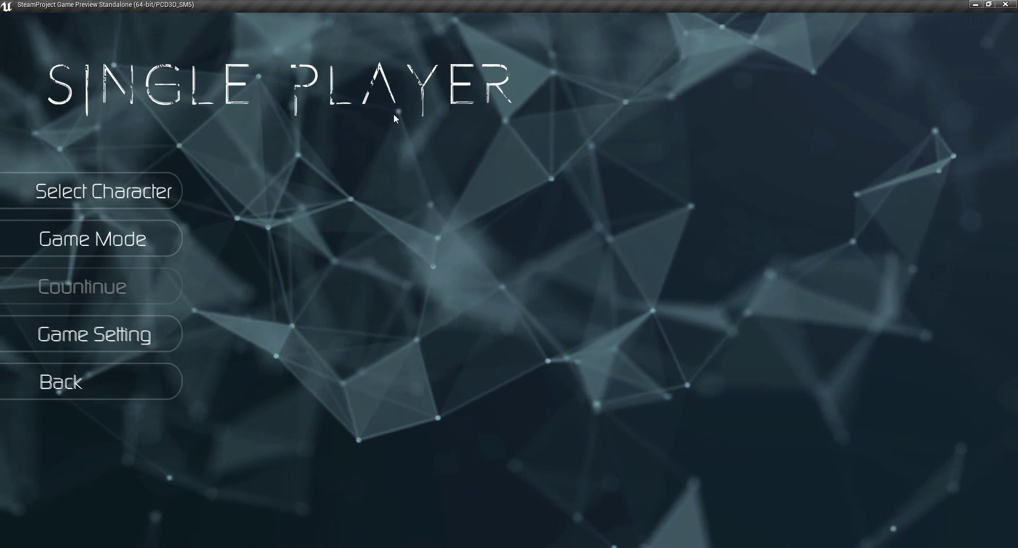
left_click(118, 380)
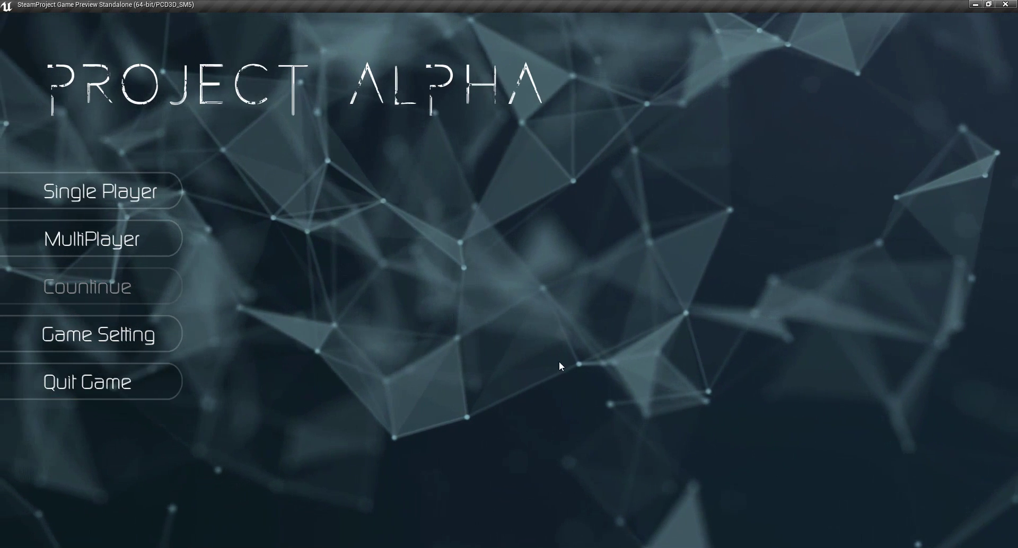
left_click(162, 390)
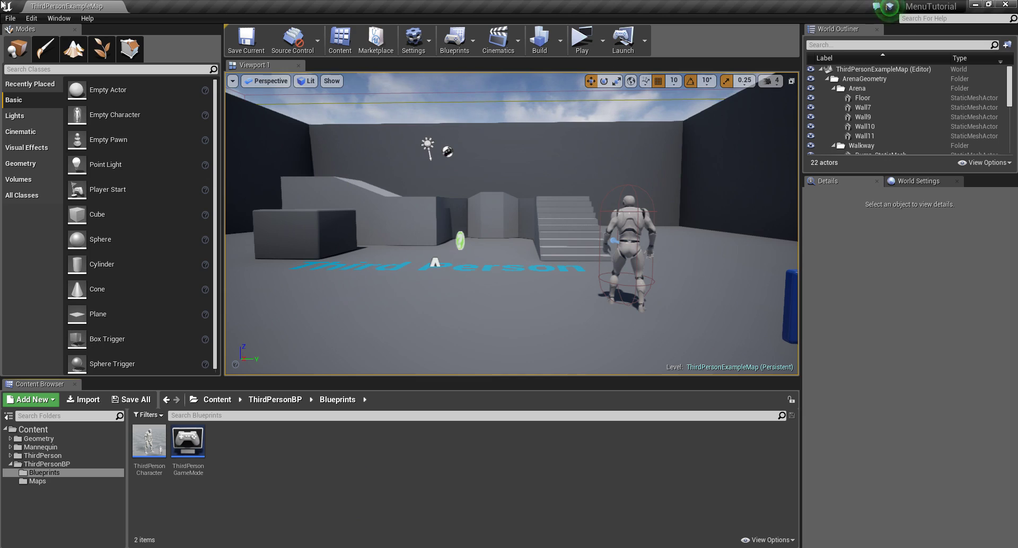
Step: Add one Startup Movies entry in the MenuTutorial project's Movies settings and browse for its movie file
left_click(31, 18)
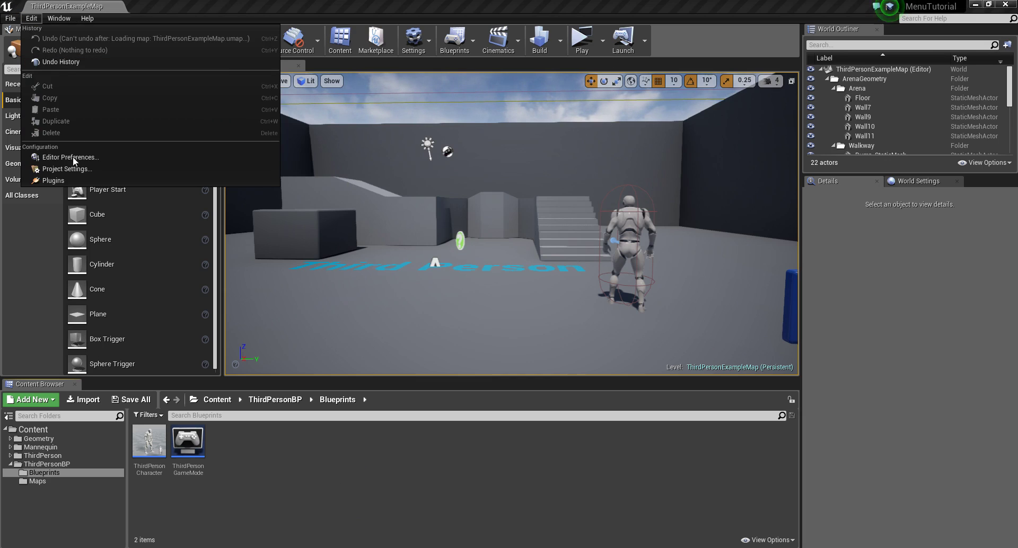
left_click(60, 170)
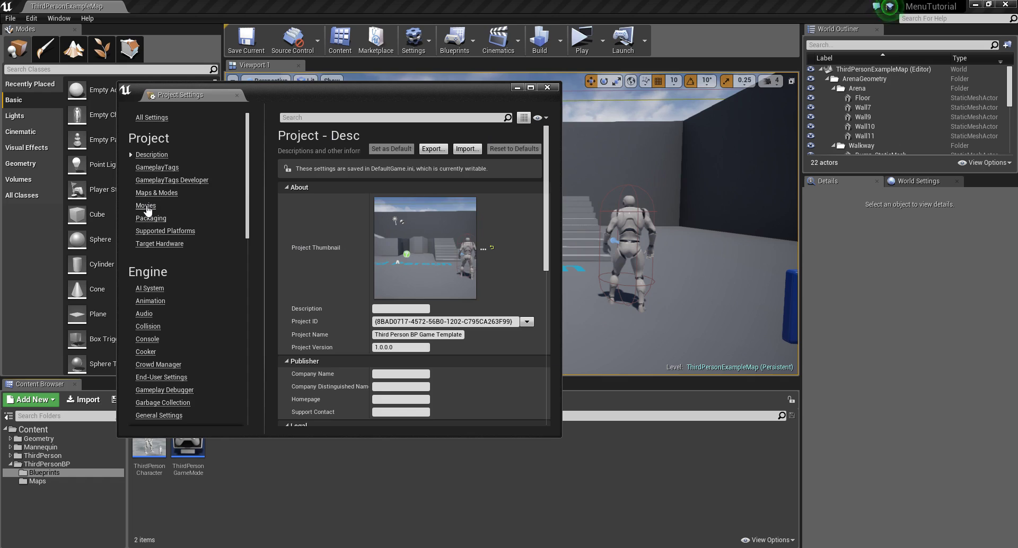
left_click(147, 207)
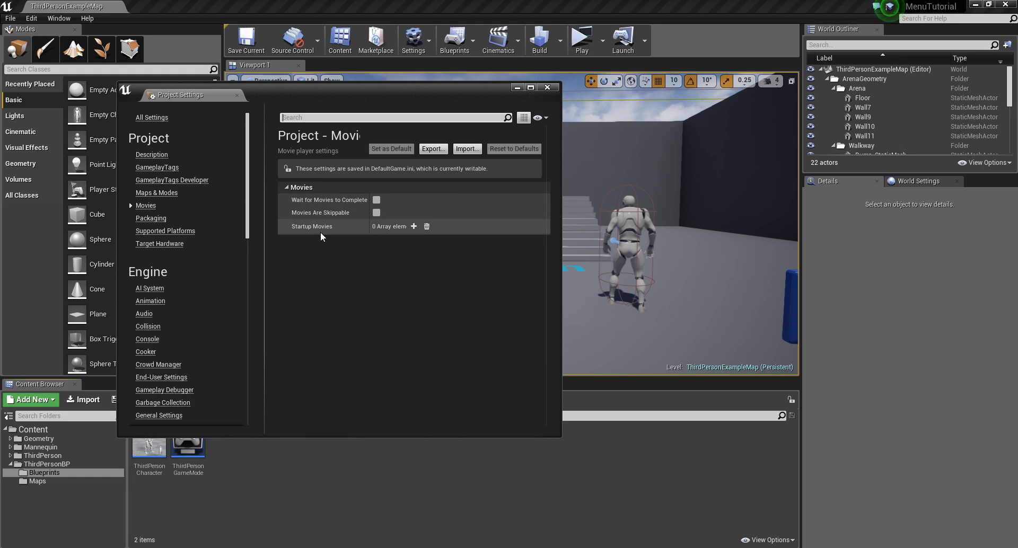
left_click_drag(562, 255, 725, 254)
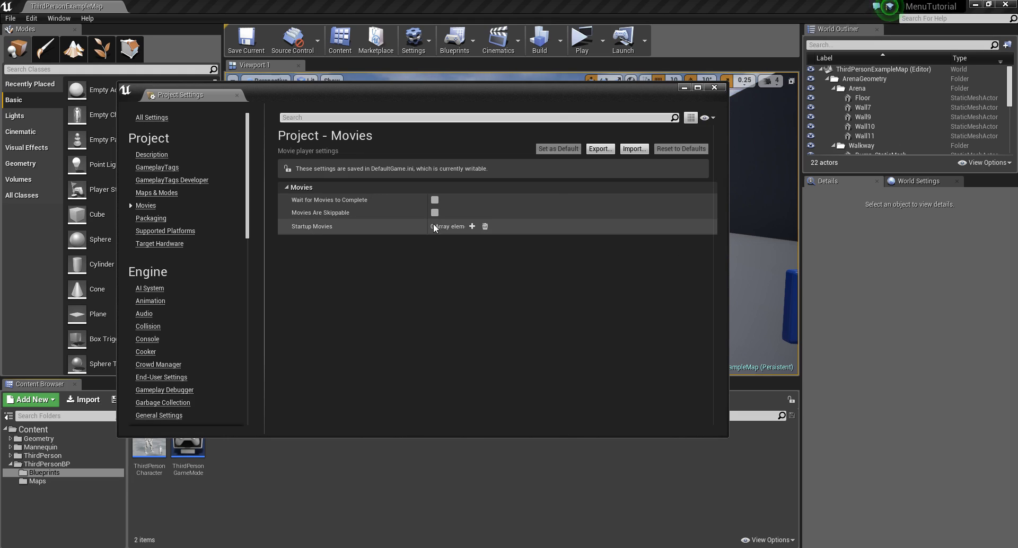
left_click(473, 227)
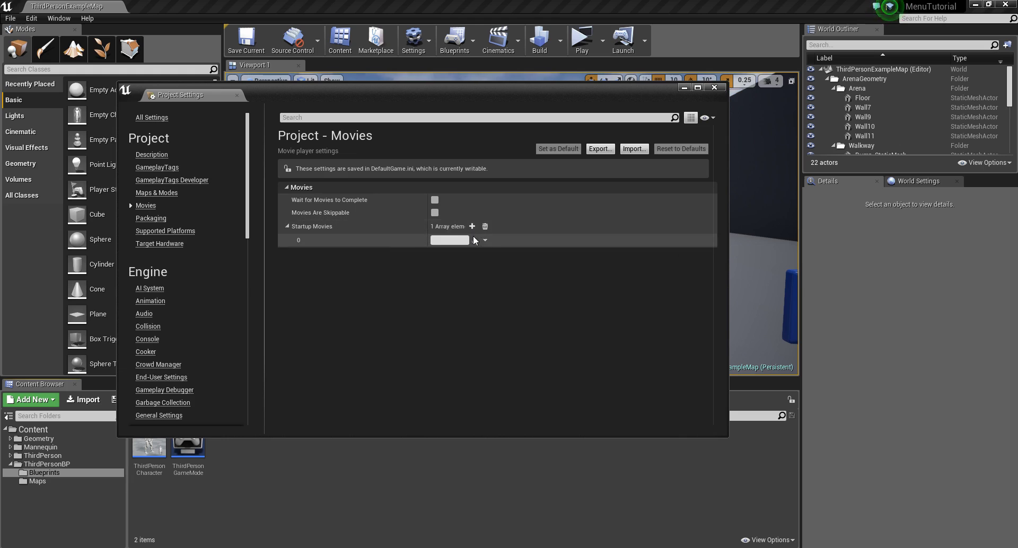
left_click(475, 241)
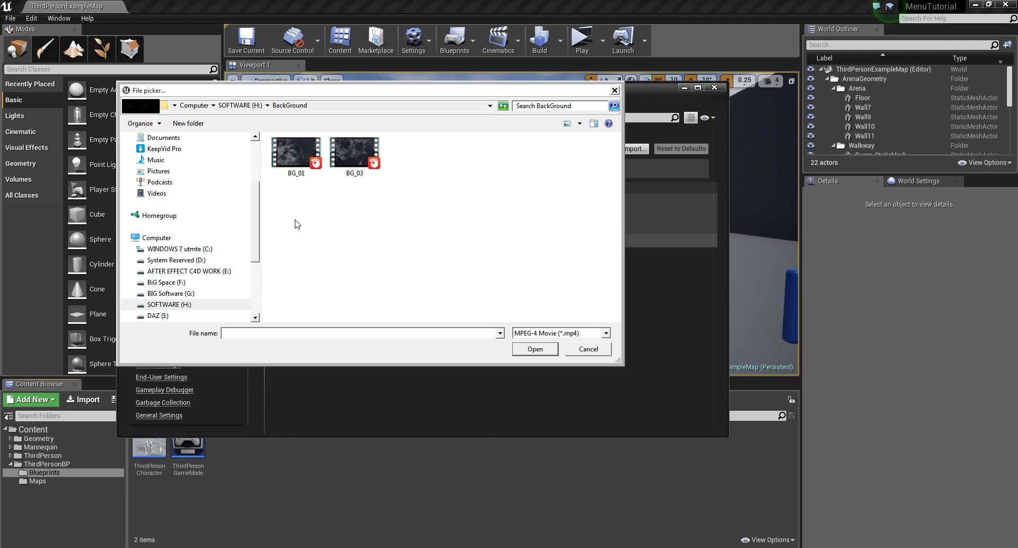
Step: Check the file type of the BG_01 movie in its file properties
left_click(300, 159)
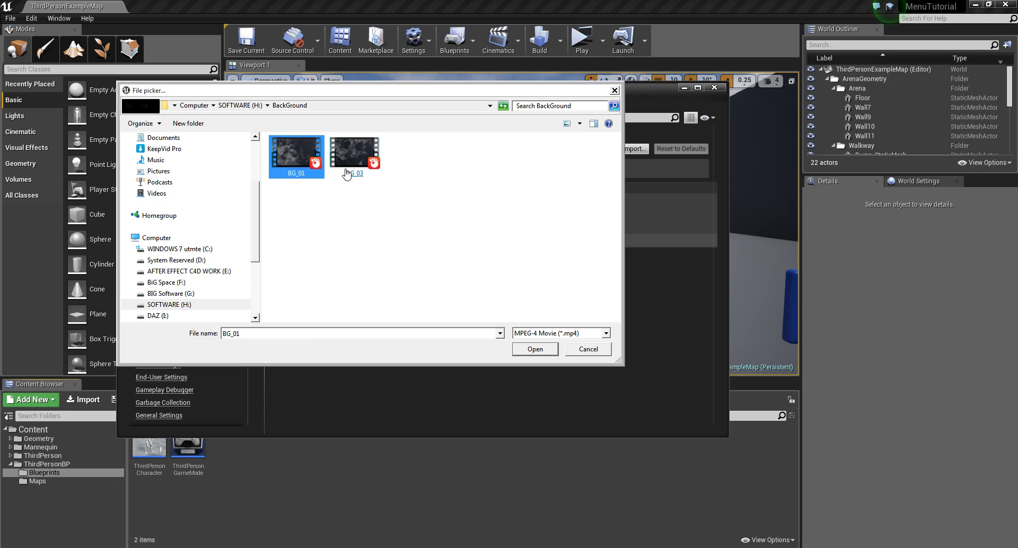
left_click(324, 210)
mouse_move(300, 153)
right_click(300, 152)
left_click(351, 413)
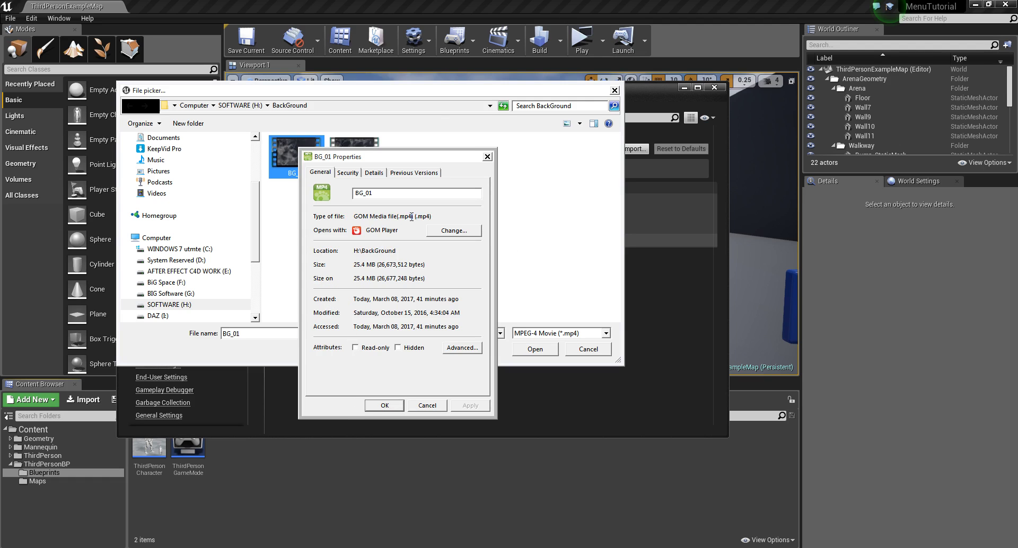
left_click_drag(414, 216, 439, 217)
left_click(447, 216)
left_click_drag(416, 217, 435, 216)
left_click(438, 216)
left_click(385, 406)
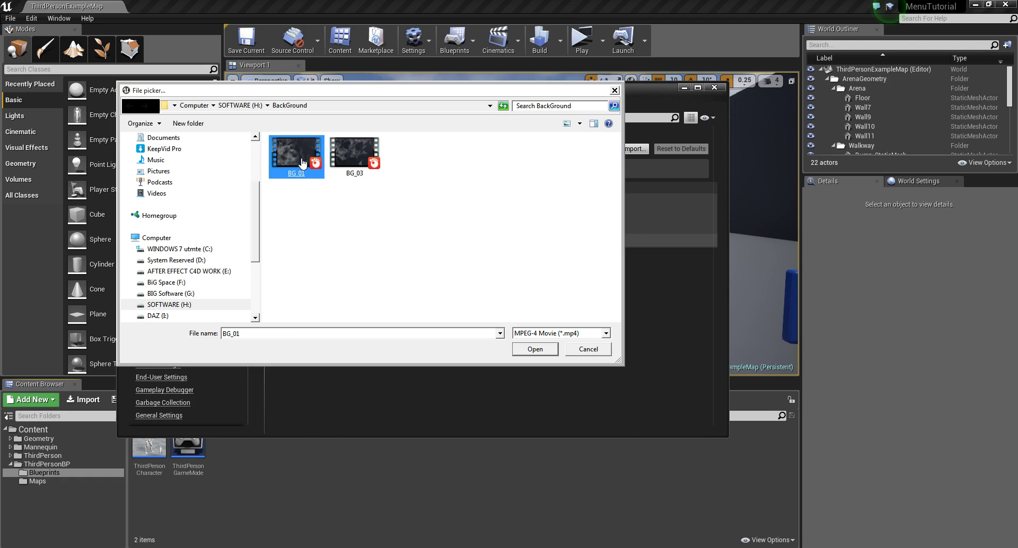
Step: Assign BG_01 as the startup movie, copy it into the project, and close the project settings
left_click(536, 350)
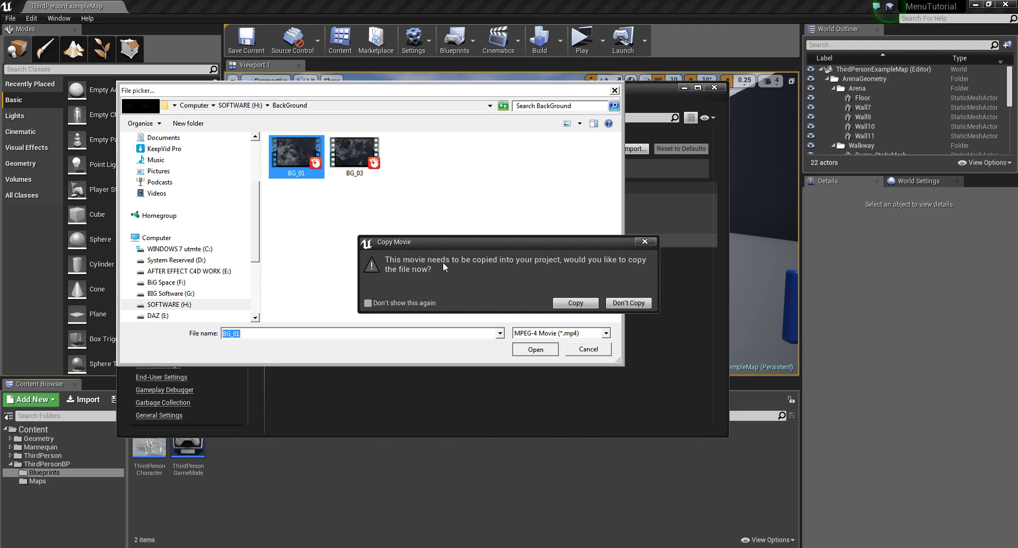
left_click(576, 303)
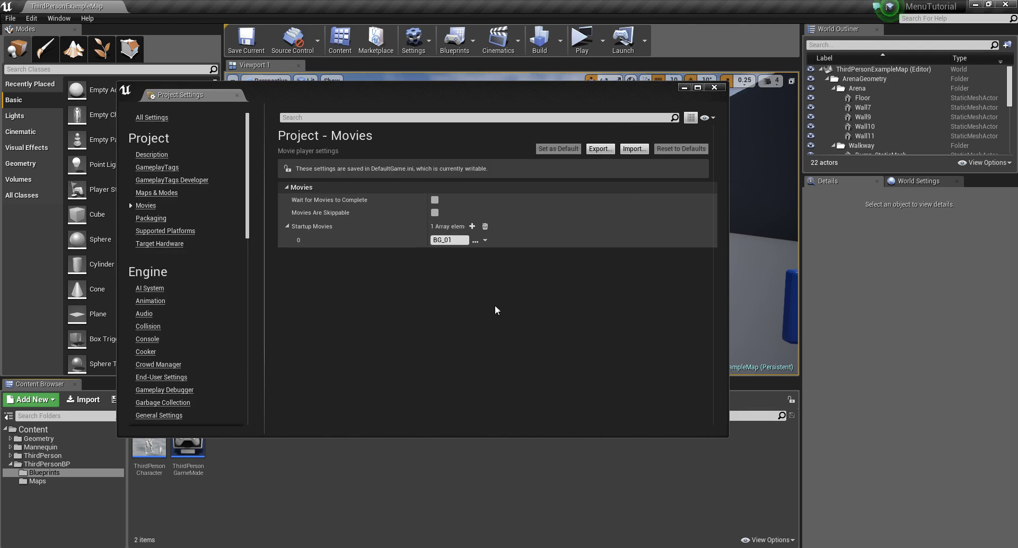
left_click(716, 88)
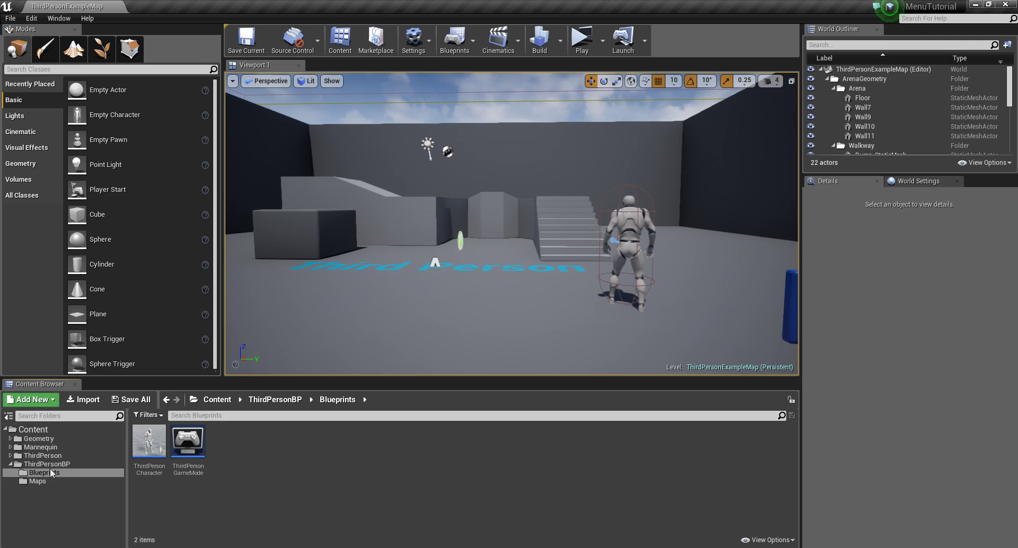
Step: Show ThirdPersonGameMode in the file explorer and look in the project's Content/Movies folder for the copied movie
left_click(43, 502)
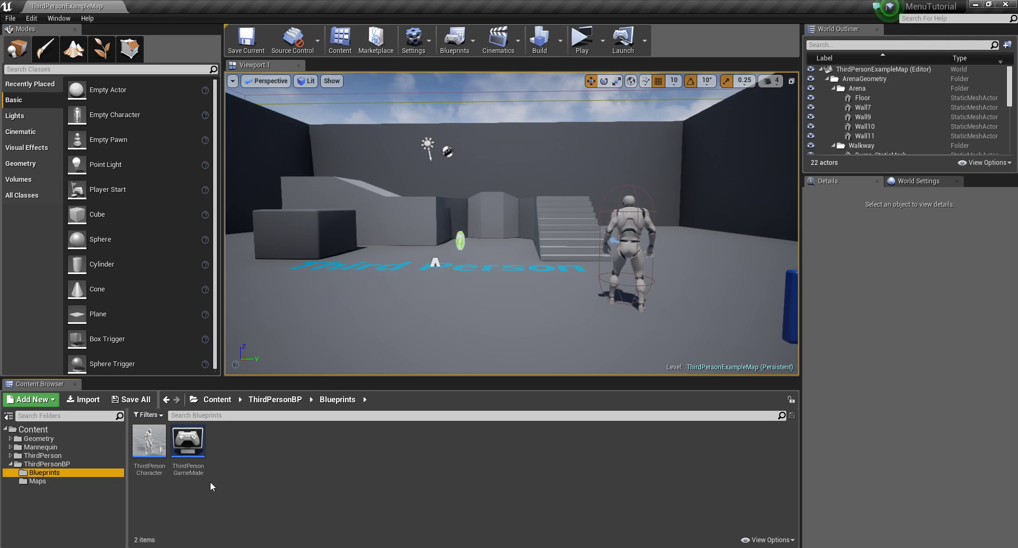
right_click(193, 465)
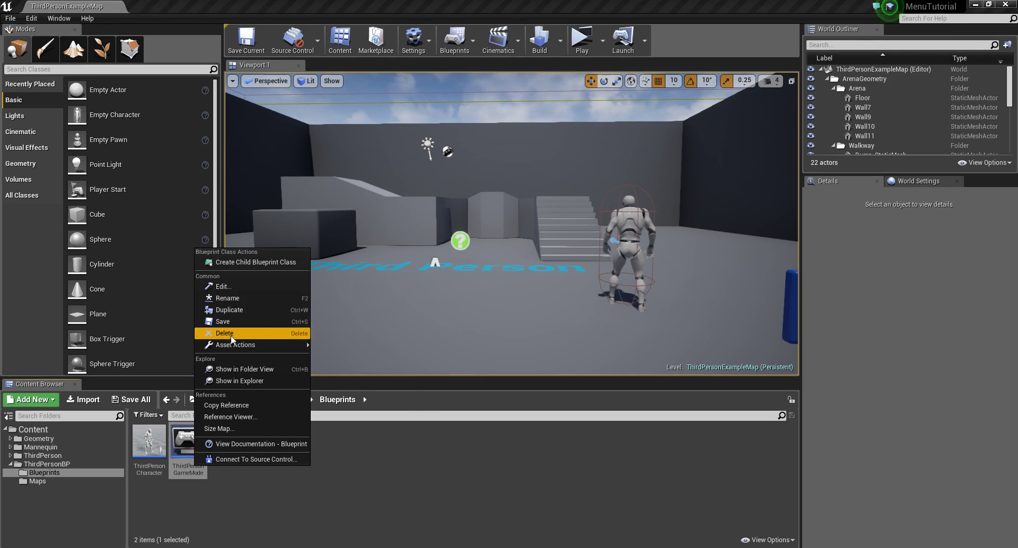
left_click(231, 382)
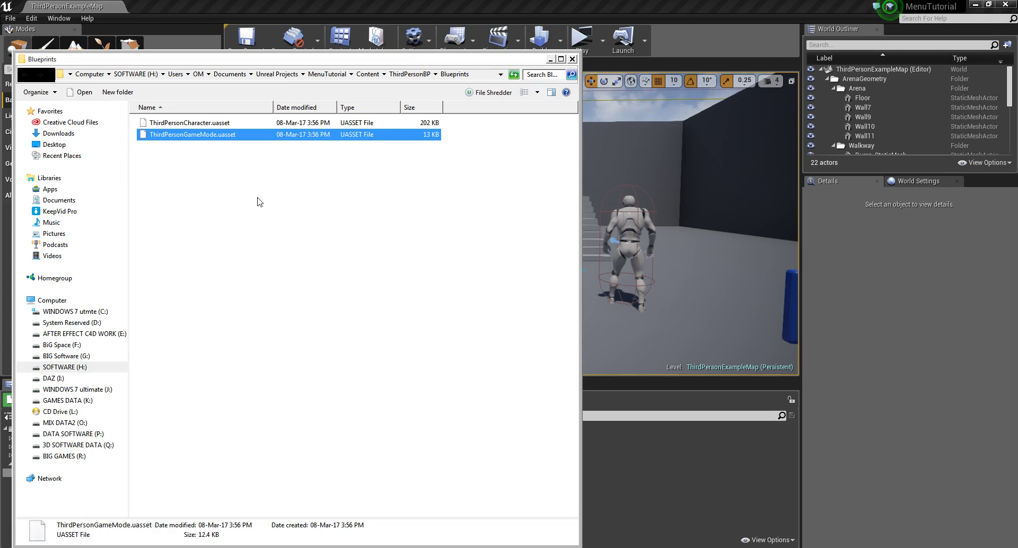
left_click(328, 75)
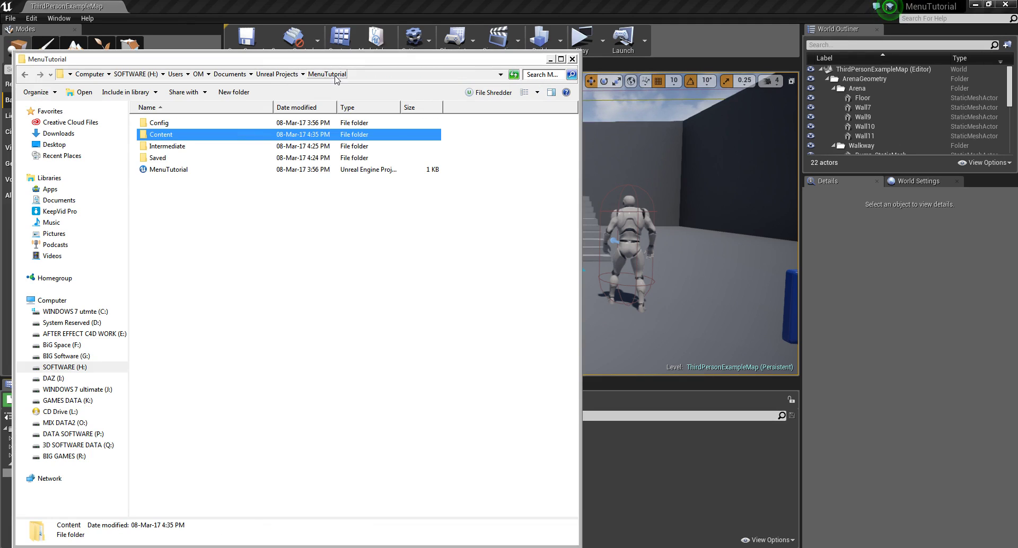
left_click(260, 264)
double_click(164, 135)
left_click(165, 170)
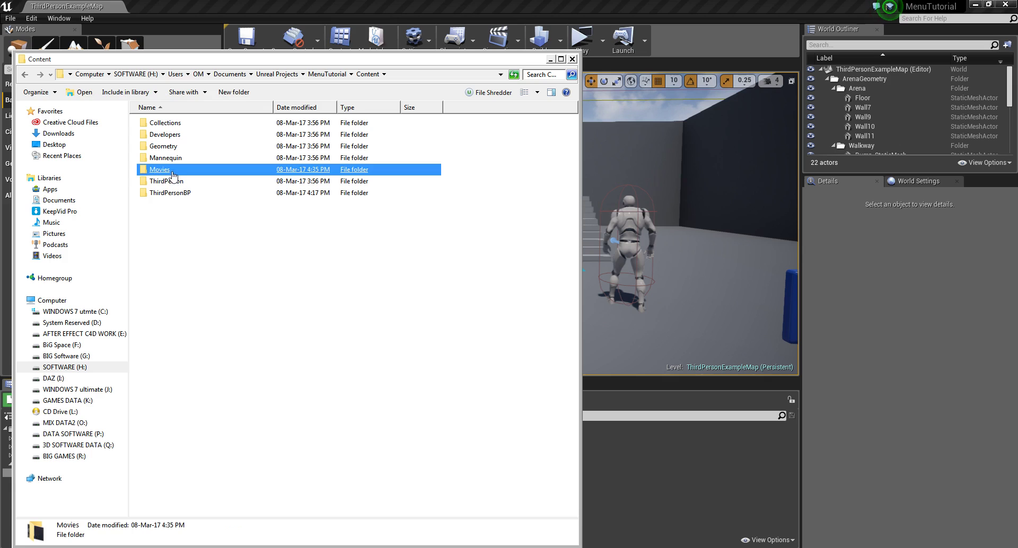
double_click(178, 170)
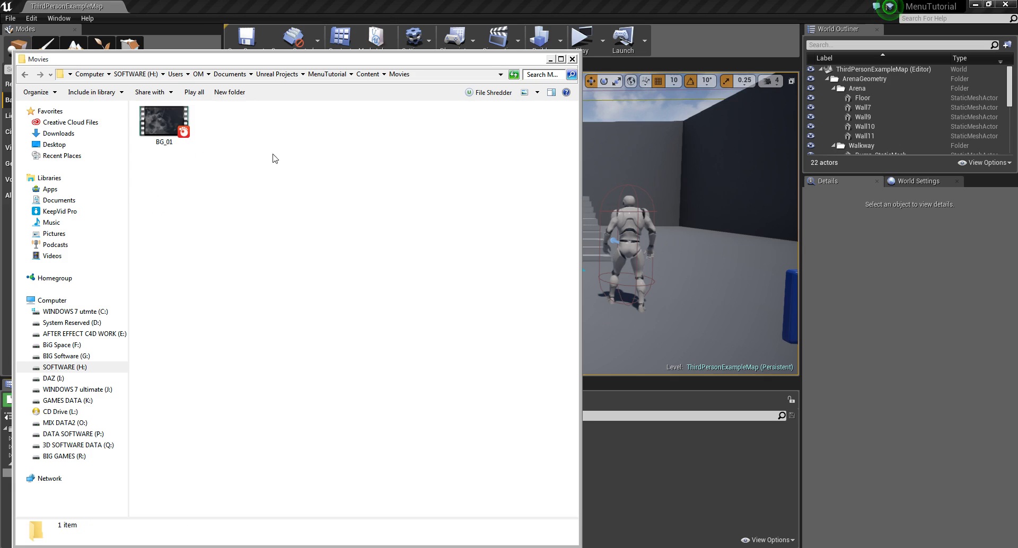
left_click(328, 75)
left_click_drag(297, 59, 455, 141)
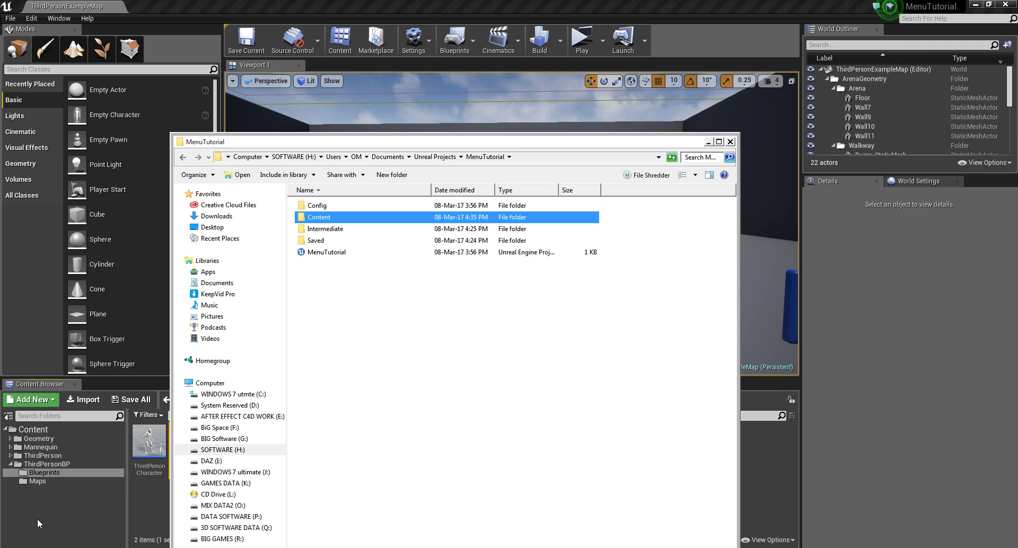
left_click(731, 141)
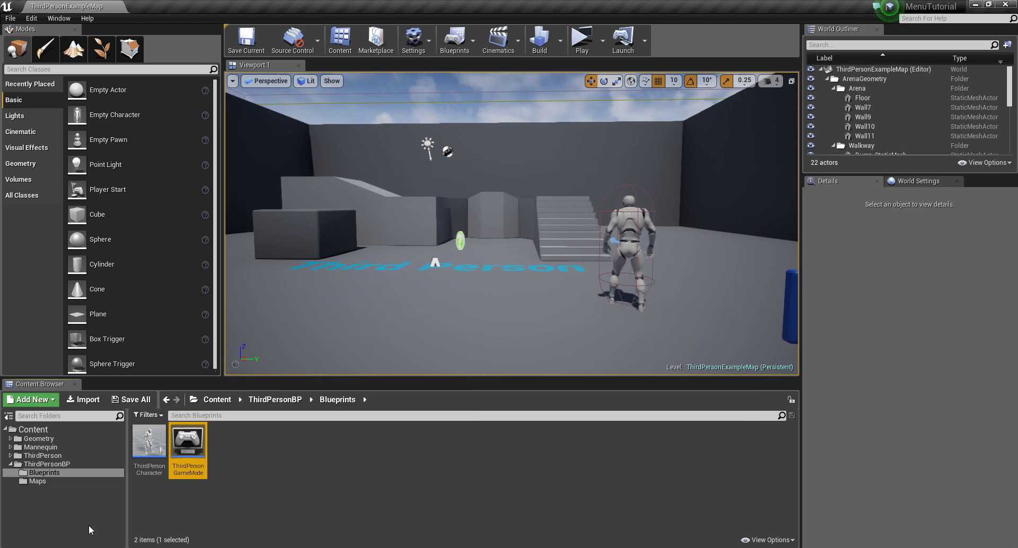
Step: Create a File Media Source asset named MyBG in the ThirdPersonBP Blueprints folder
left_click(31, 507)
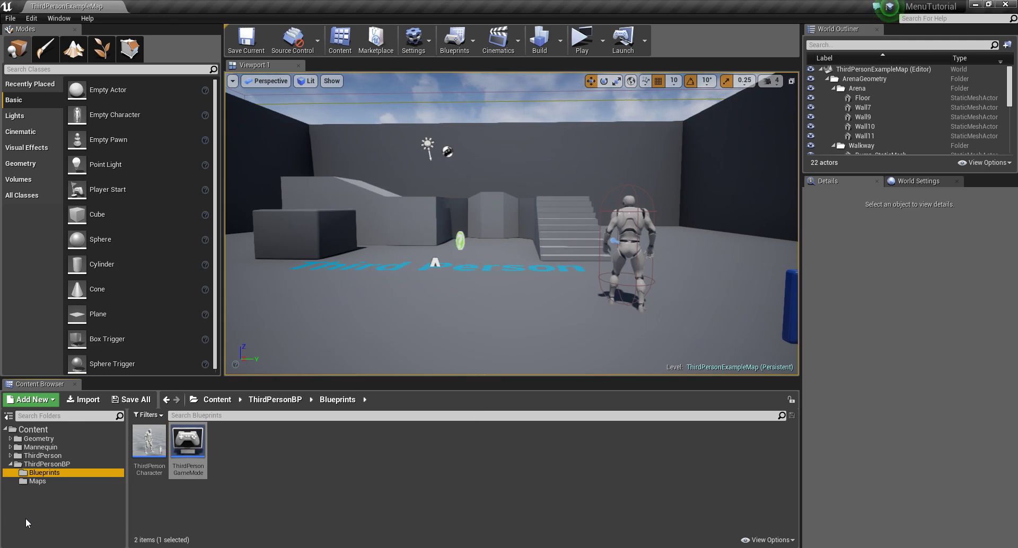
left_click(264, 474)
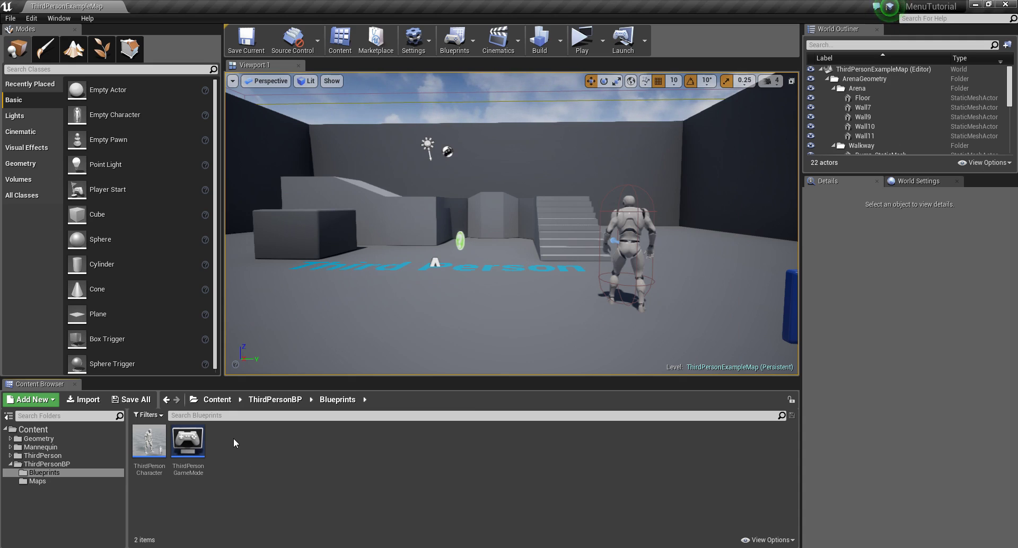
left_click_drag(277, 378, 277, 341)
right_click(222, 401)
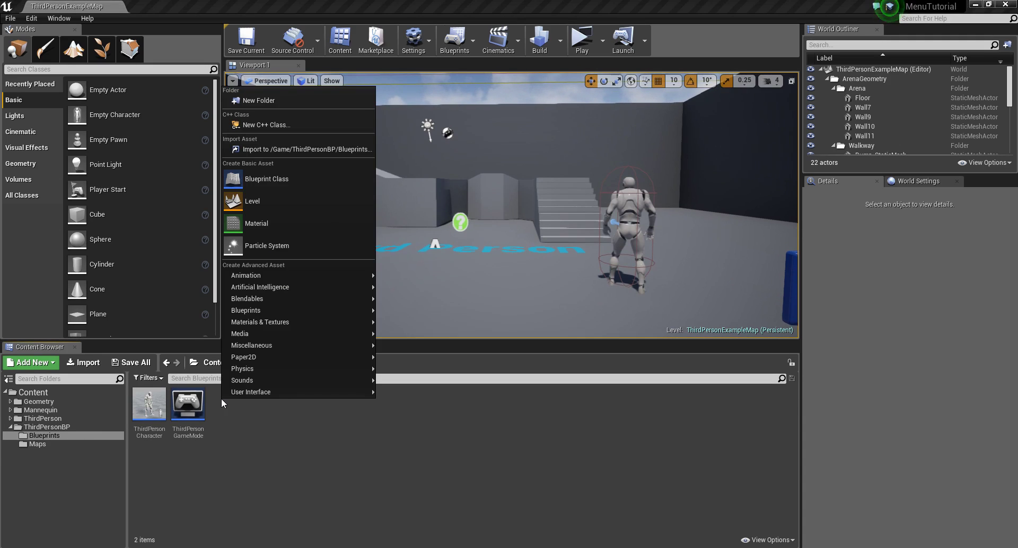
mouse_move(318, 333)
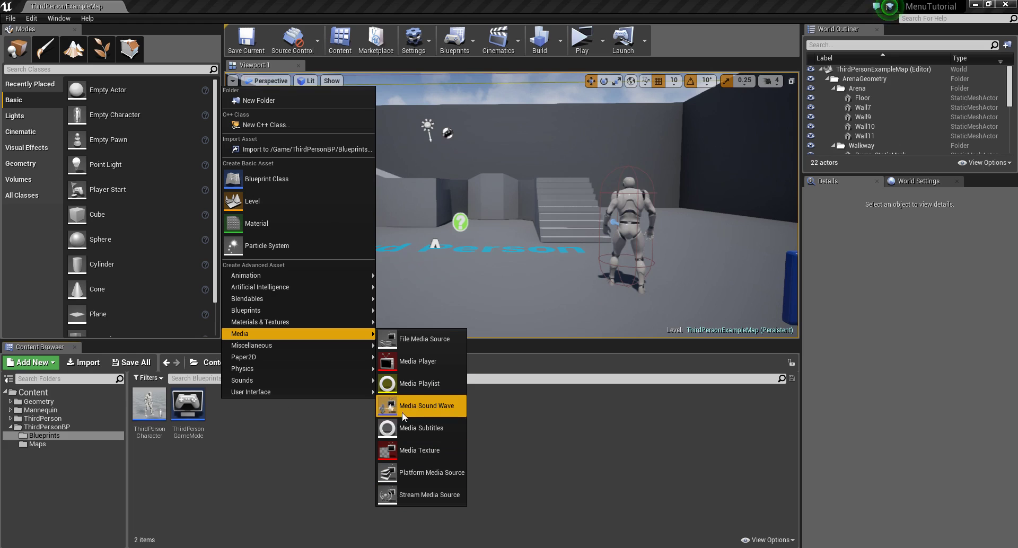
left_click(445, 340)
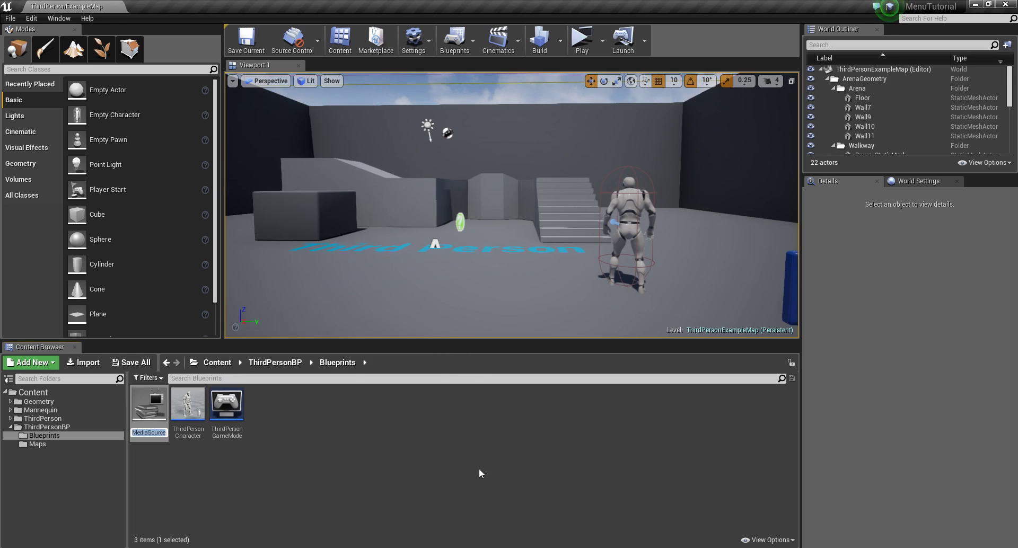
key("BackSpace")
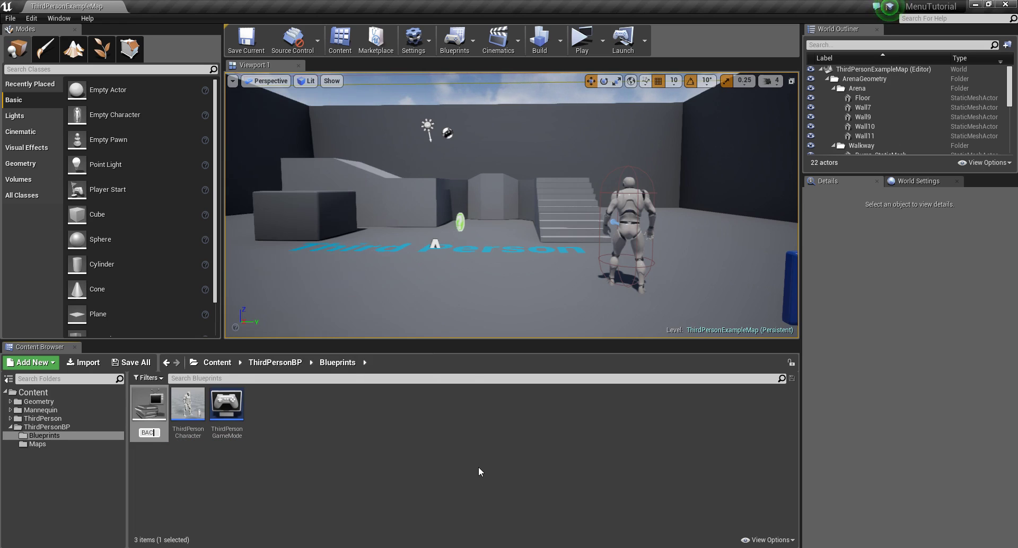
type("MY")
type("y")
type("BG")
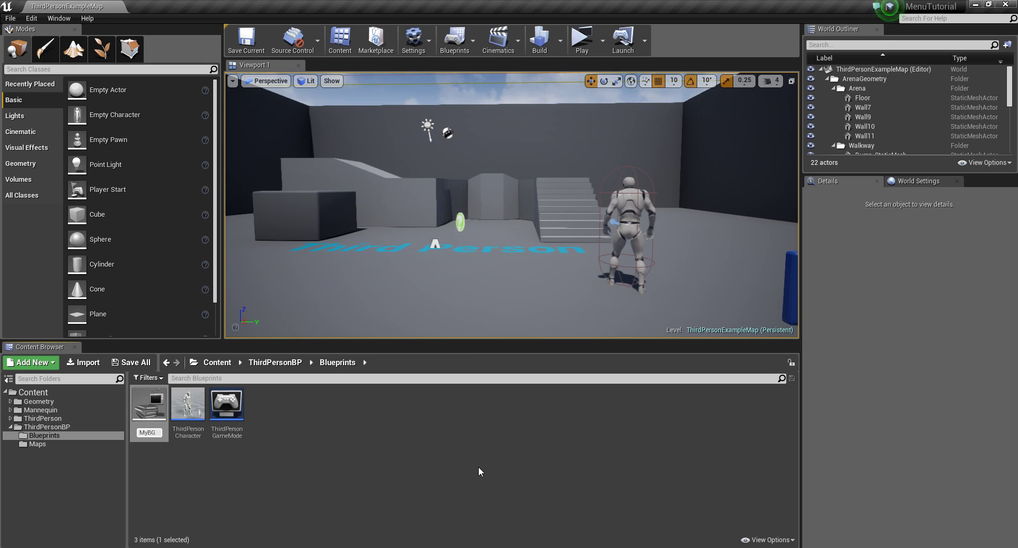
key("Return")
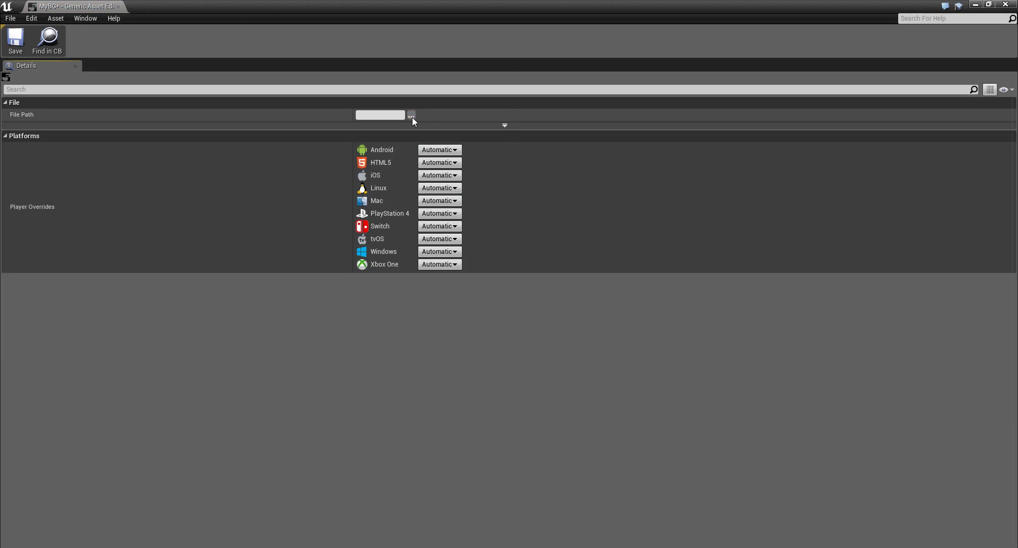
Step: Set the MyBG media source's file path to BG_01.mp4 in the Movies folder, save the asset, and close its editor
left_click(412, 117)
left_click(462, 269)
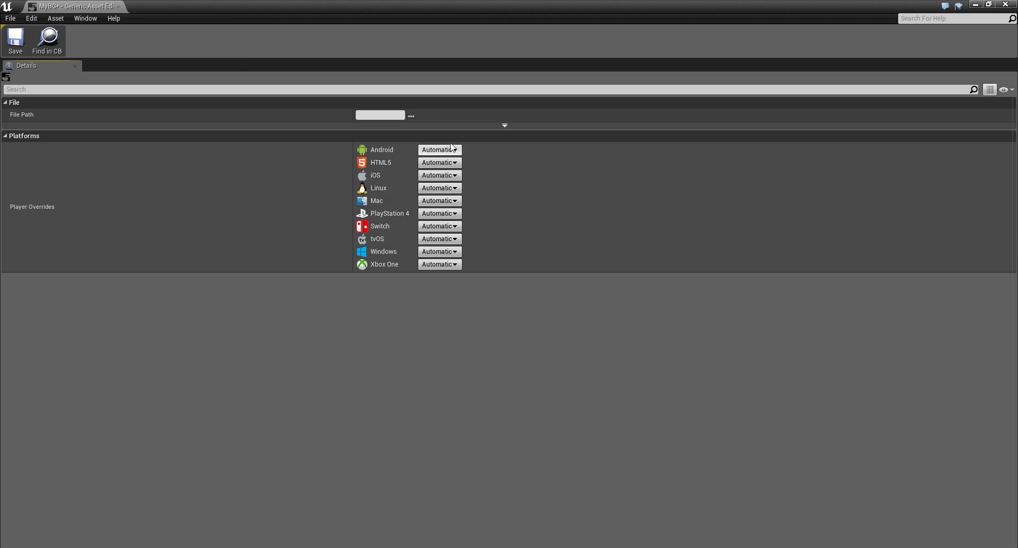
left_click(411, 116)
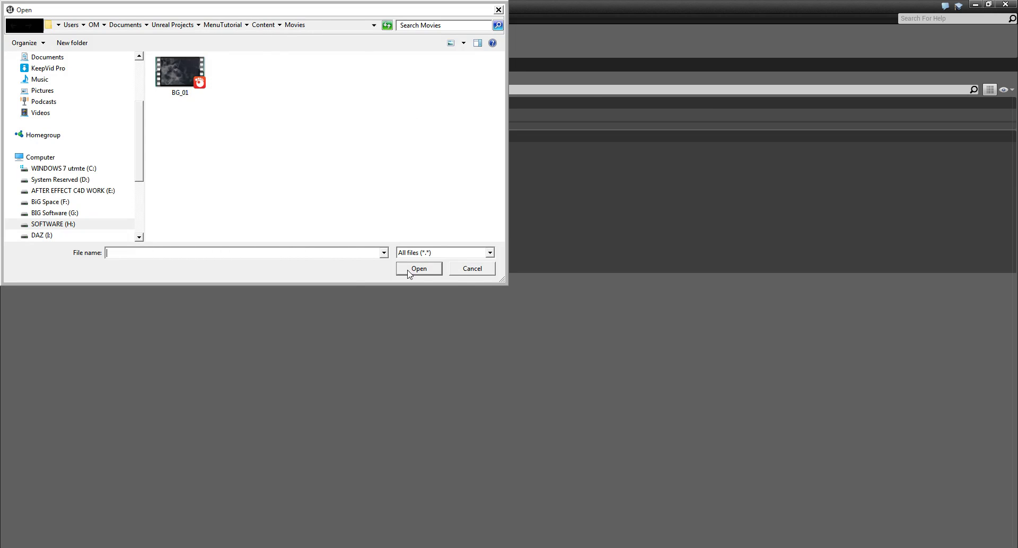
left_click(459, 272)
left_click(412, 116)
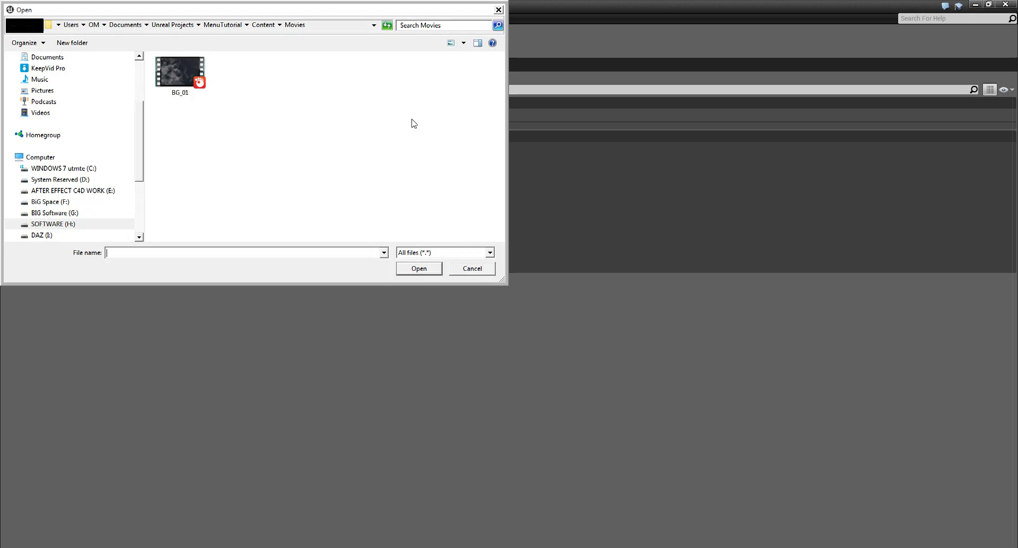
double_click(189, 84)
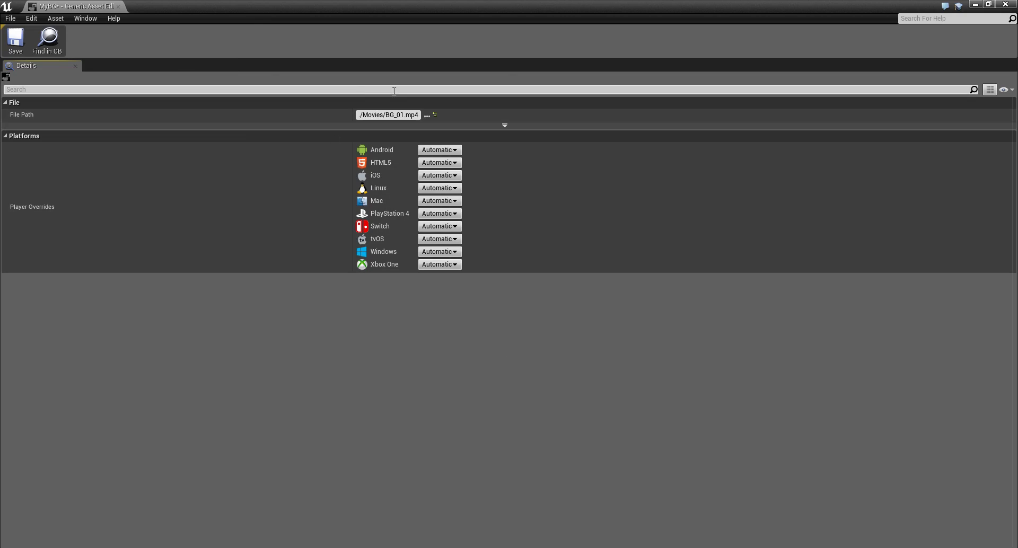
left_click(16, 40)
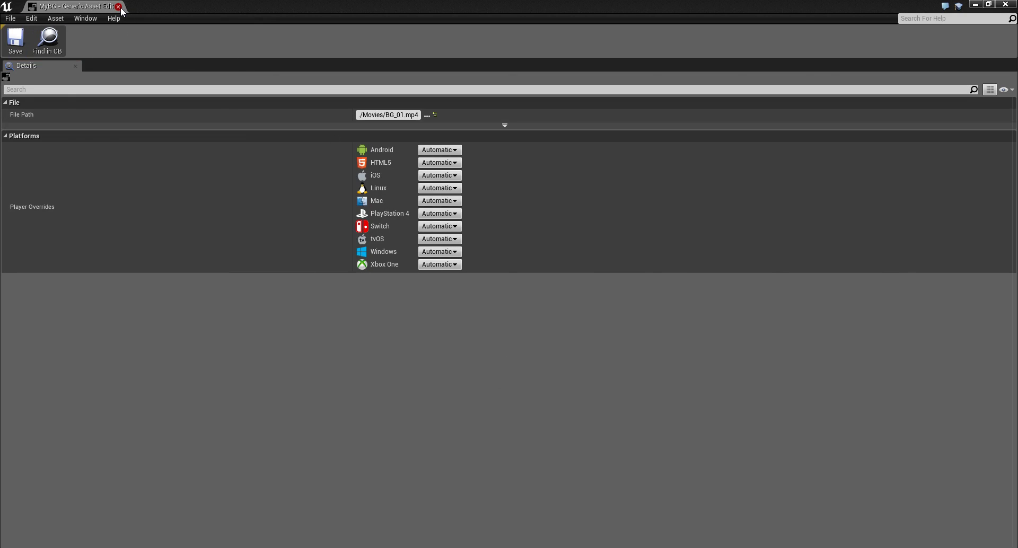
left_click(118, 7)
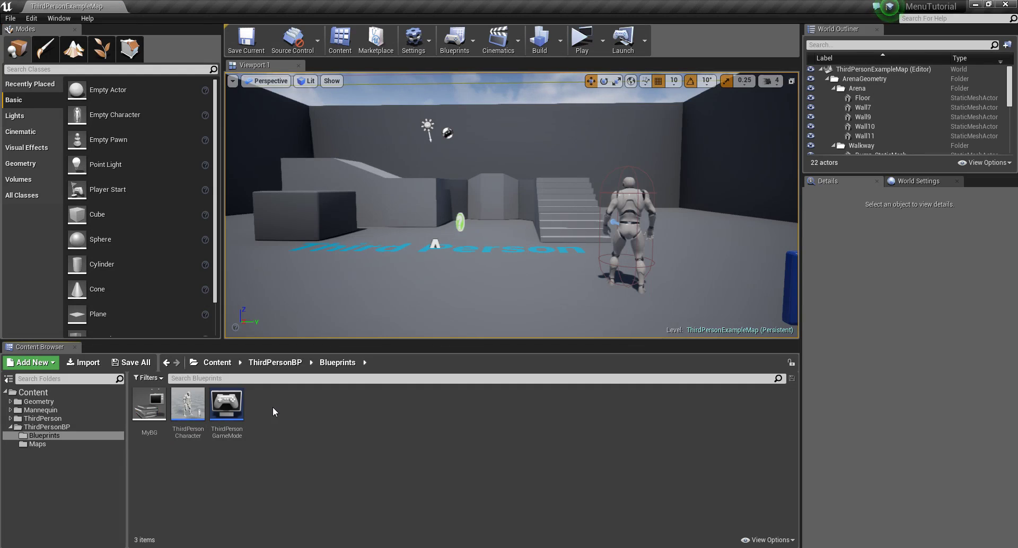
Step: Create a Media Player asset in the Blueprints folder with a linked video output MediaTexture and no audio output asset
right_click(260, 400)
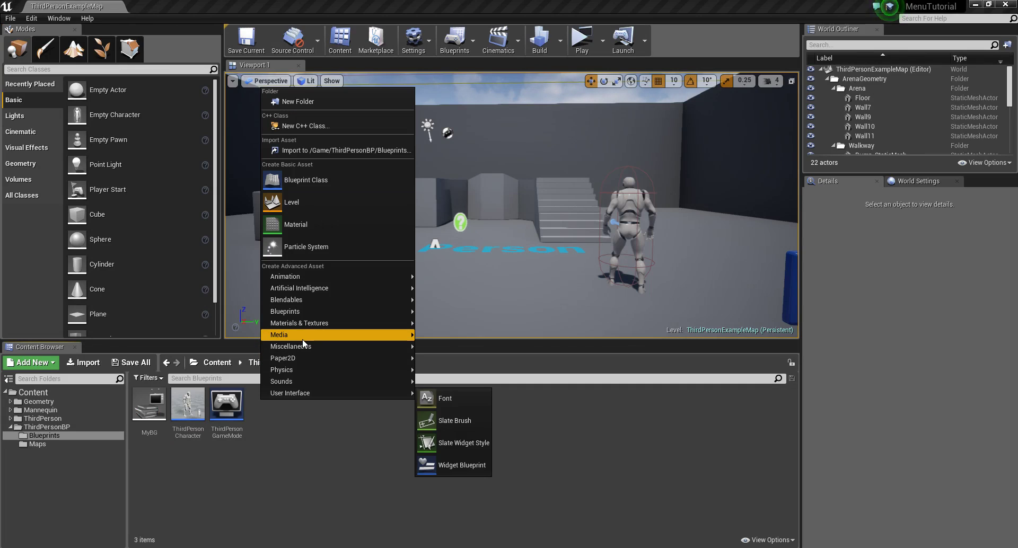
mouse_move(303, 336)
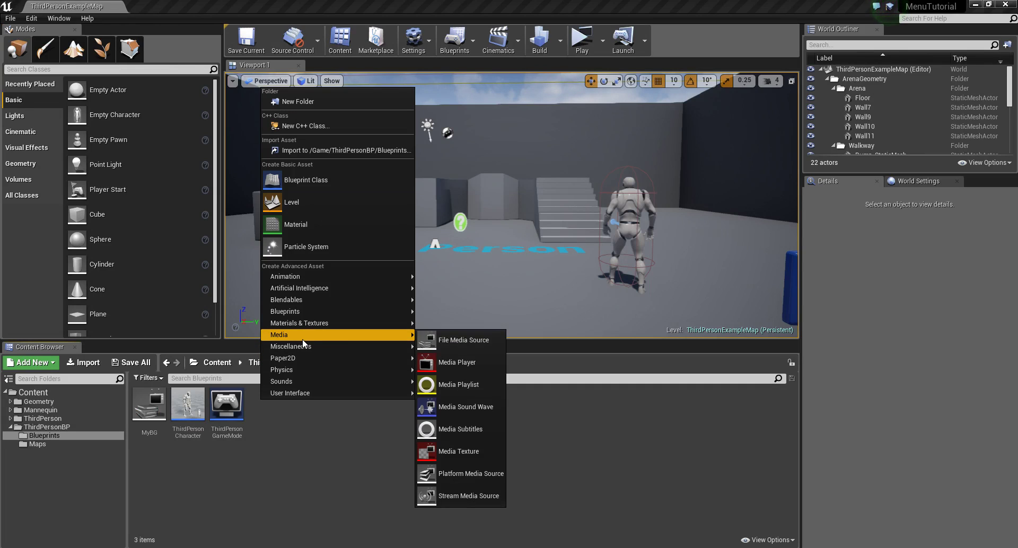
left_click(471, 367)
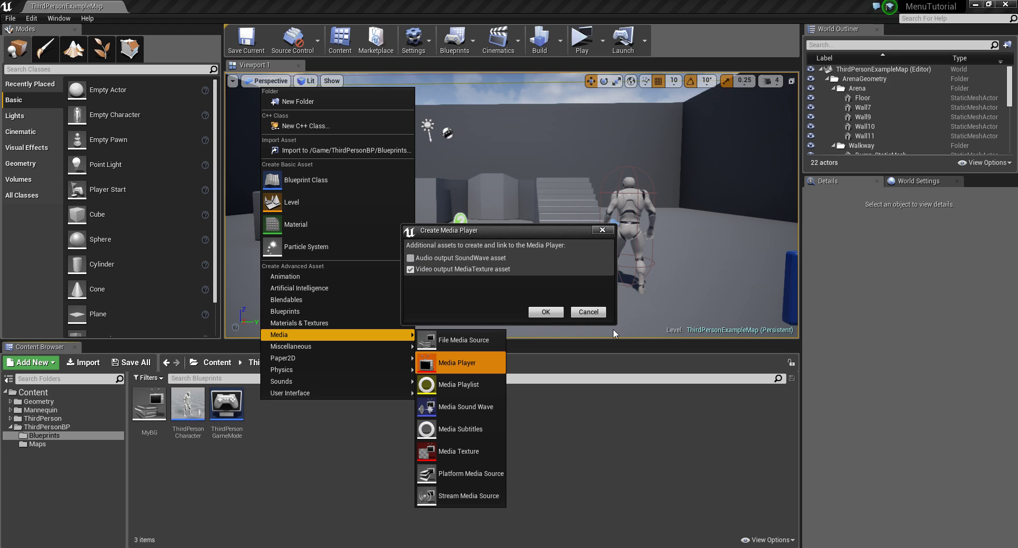
left_click(547, 312)
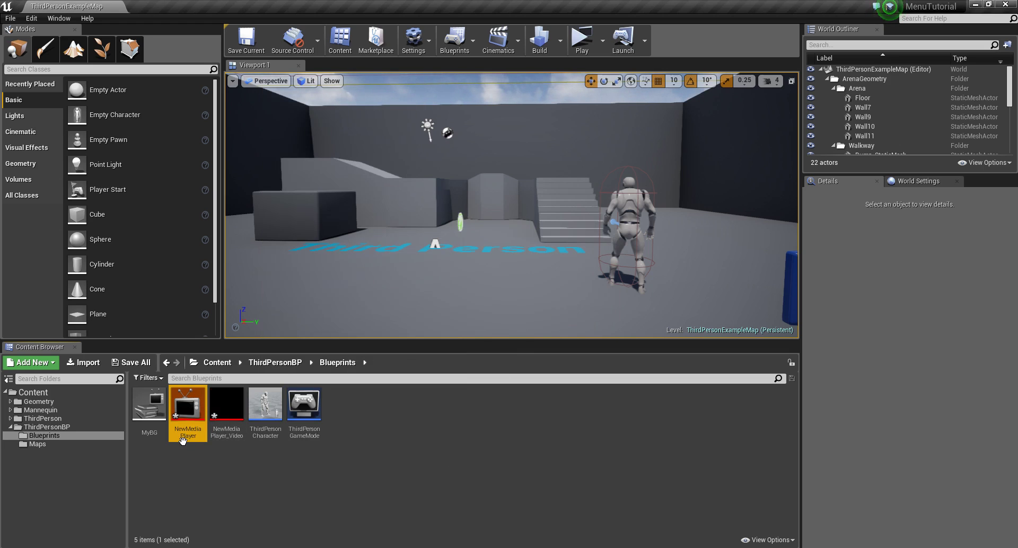
Step: Open the new media player asset and play the MyBG source in it
double_click(188, 403)
left_click(58, 407)
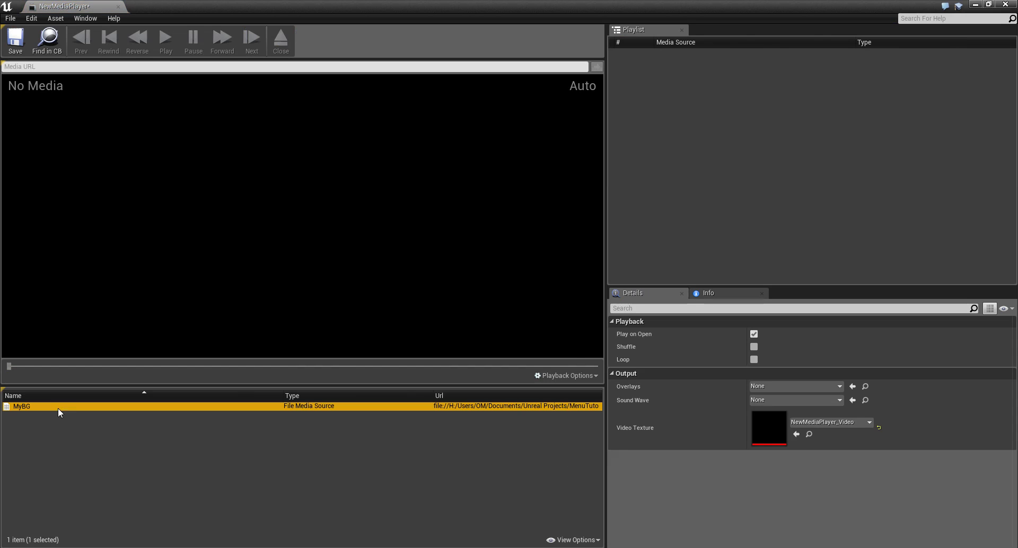
double_click(307, 9)
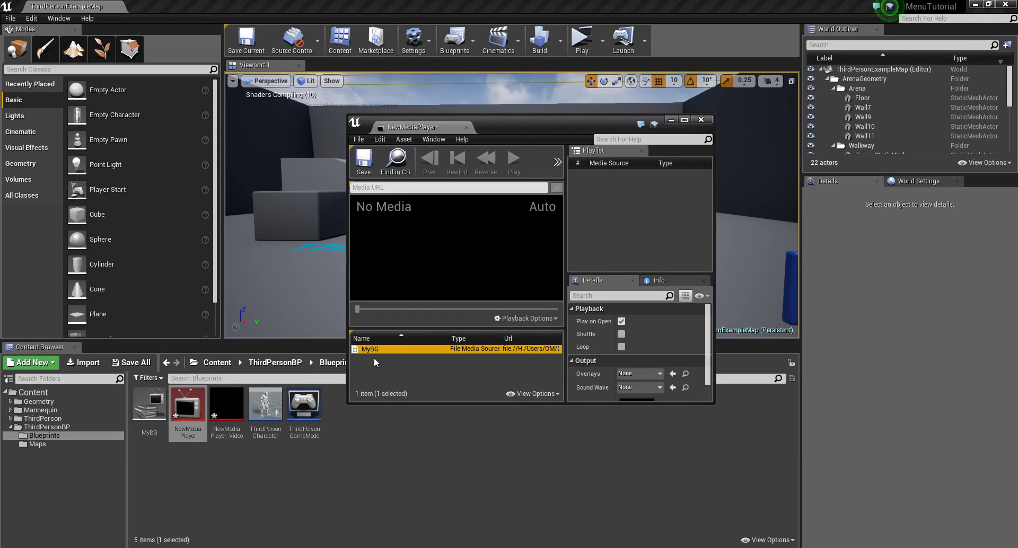
double_click(505, 126)
right_click(42, 409)
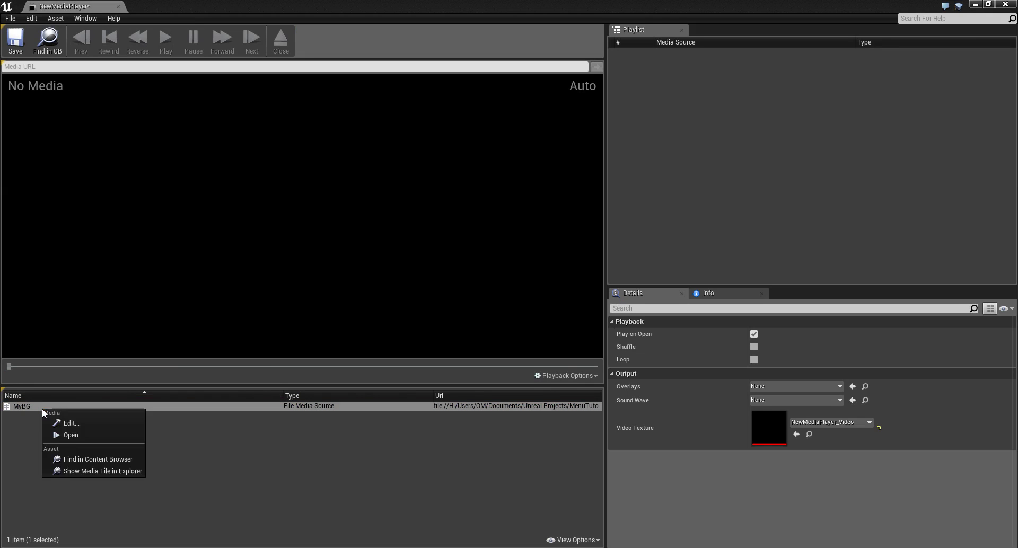
left_click(71, 437)
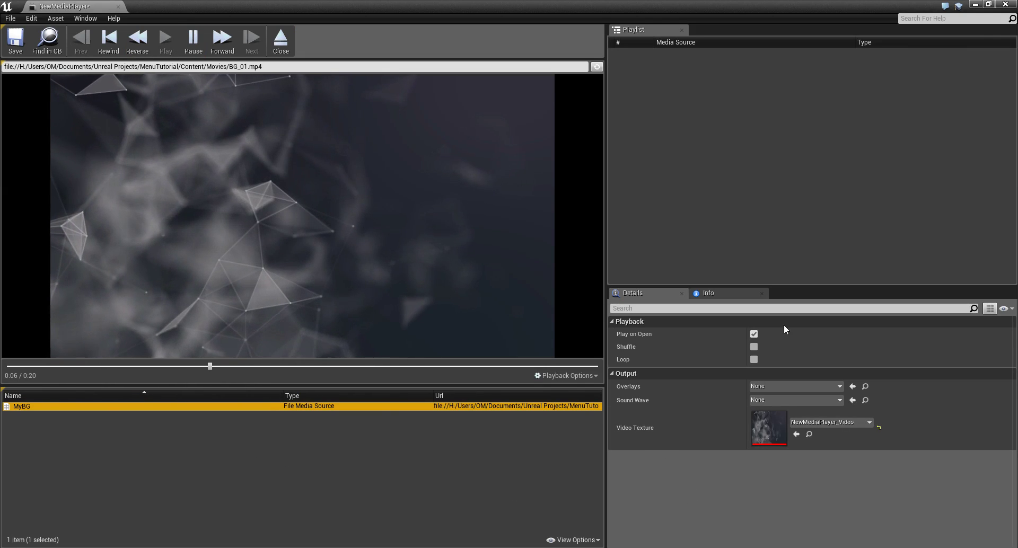
Step: Enable Loop for the media player, keeping Play on Open enabled, and close its editor
left_click(754, 336)
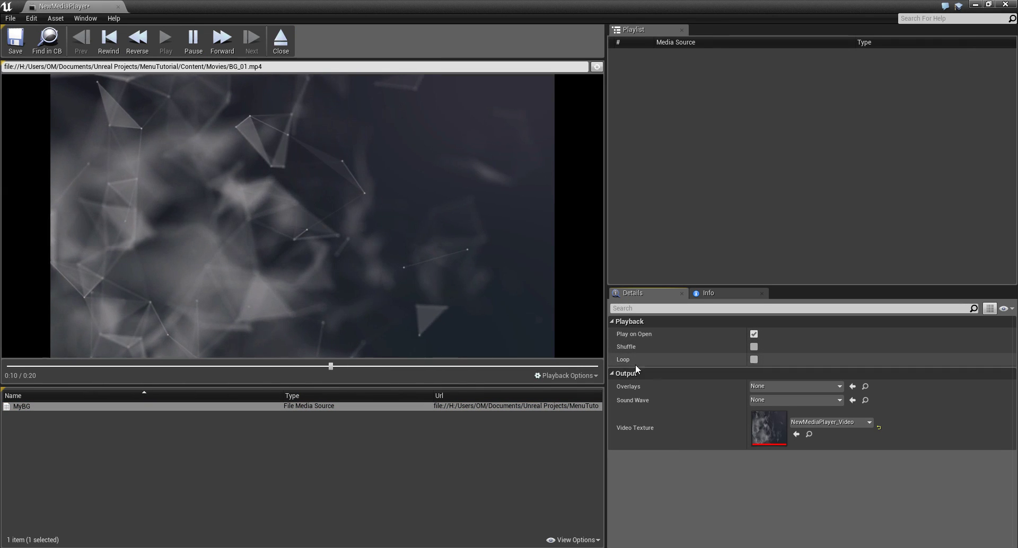
left_click(754, 360)
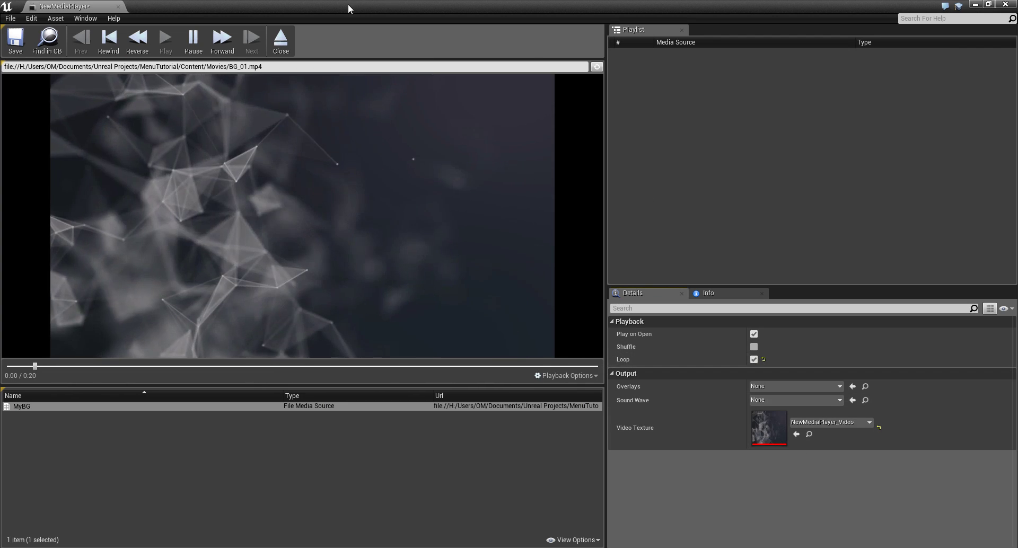
left_click_drag(348, 5, 345, 138)
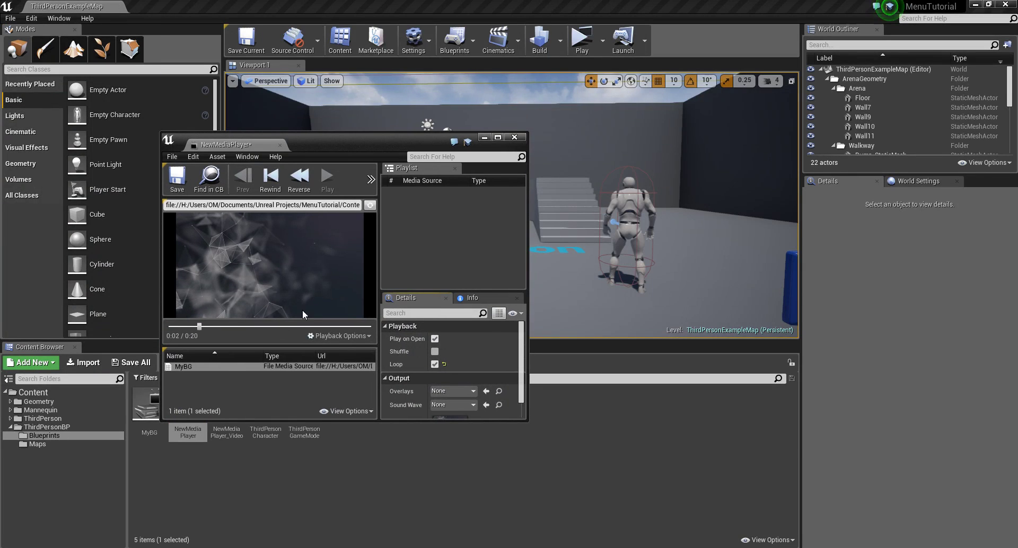
left_click(514, 137)
left_click(472, 454)
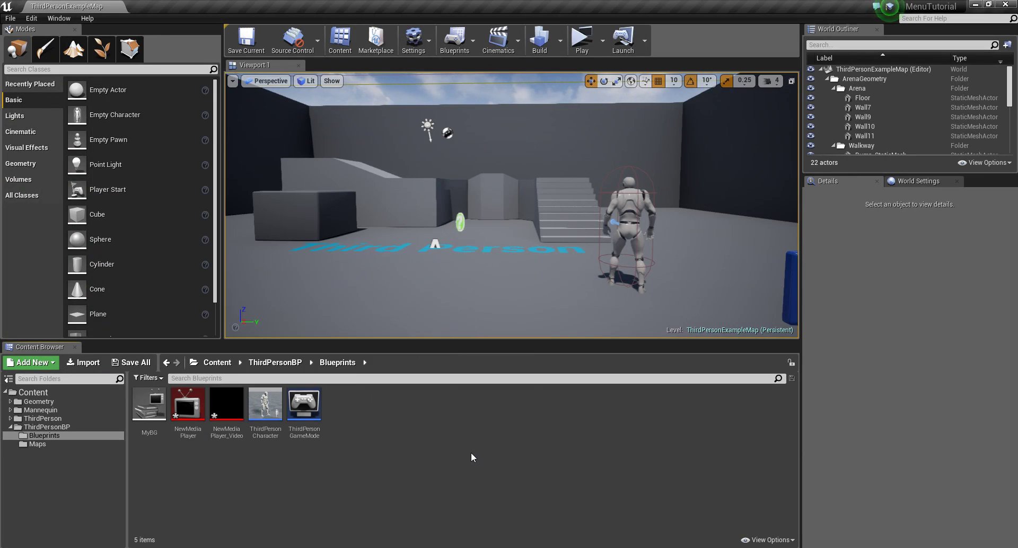
Step: Save the unsaved NewMediaPlayer and NewMediaPlayer_Video assets
key("ctrl+s")
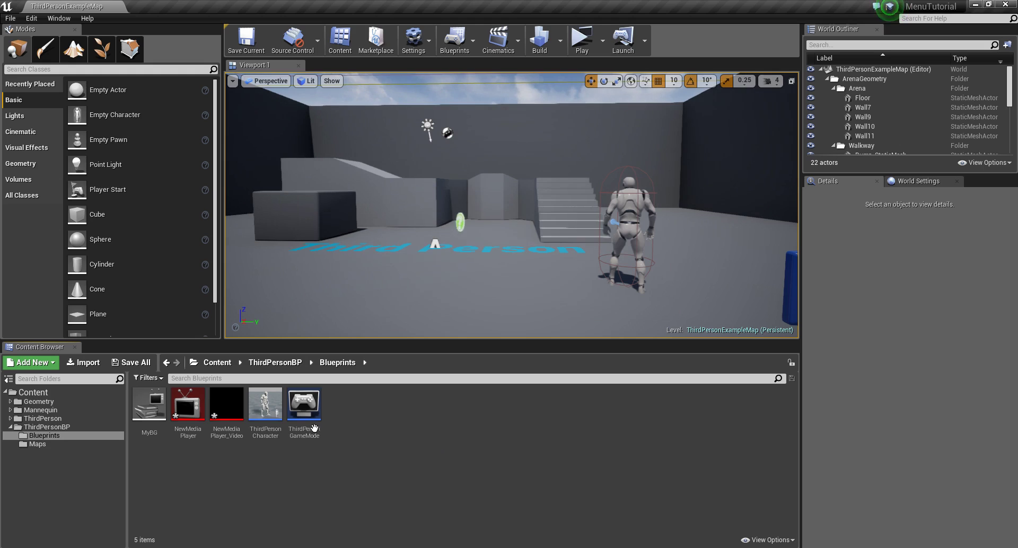
key("ctrl+shift+s")
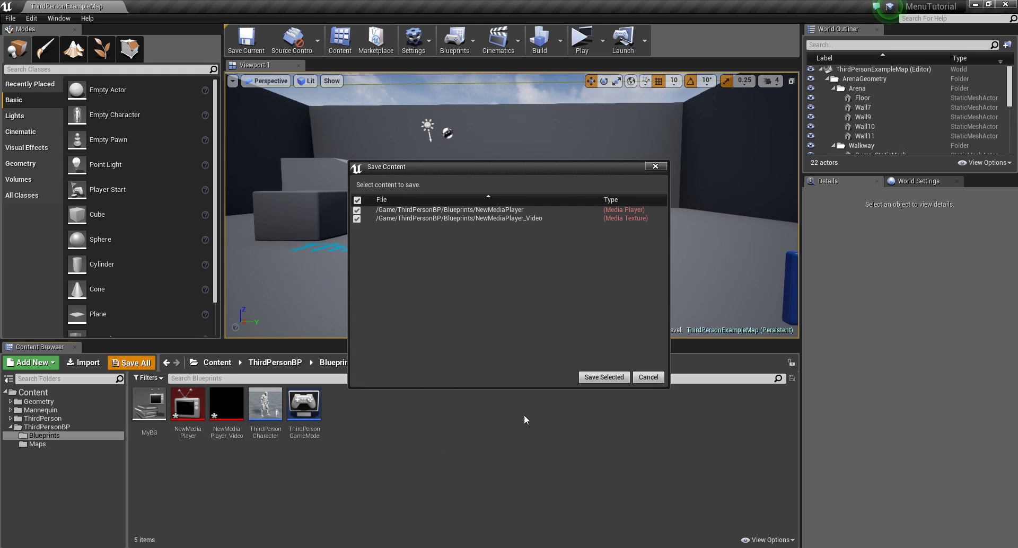
left_click(604, 378)
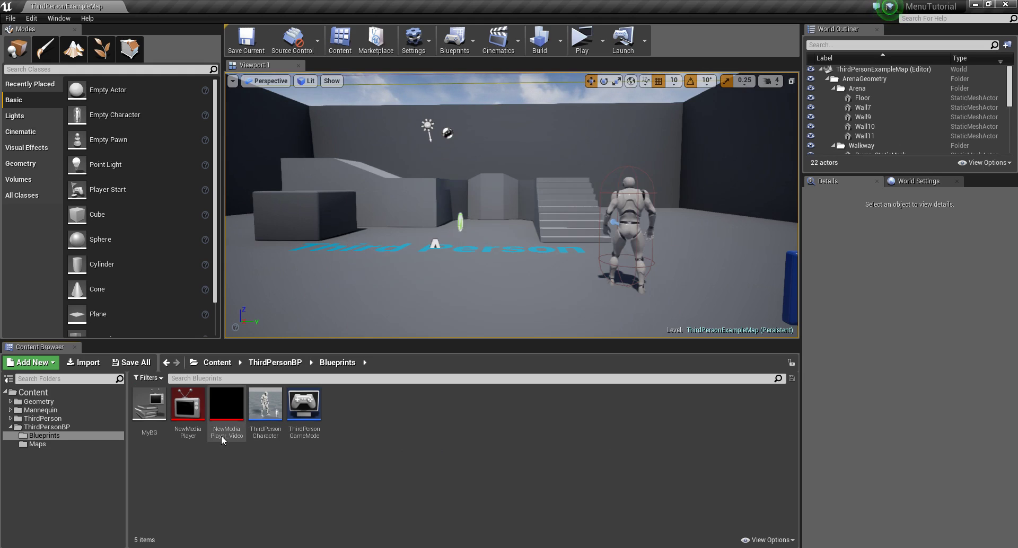
Step: Reopen the media player to review its playback and output settings, and close it again
double_click(187, 406)
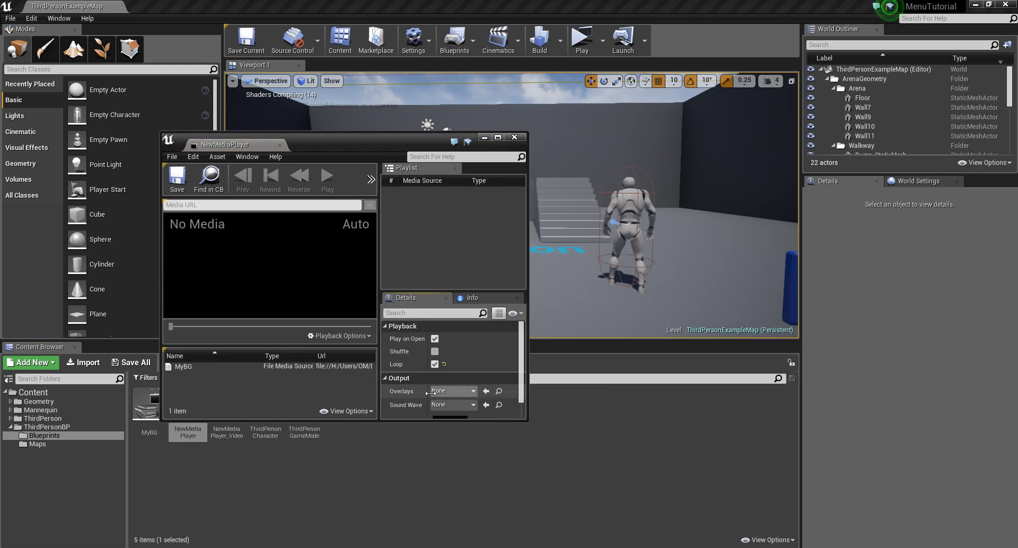
left_click(498, 137)
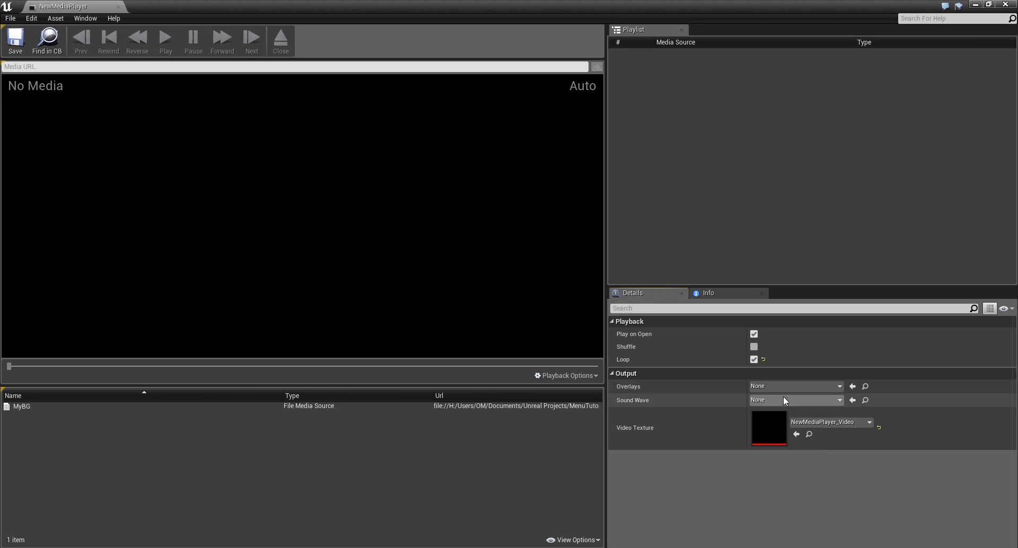
left_click(119, 7)
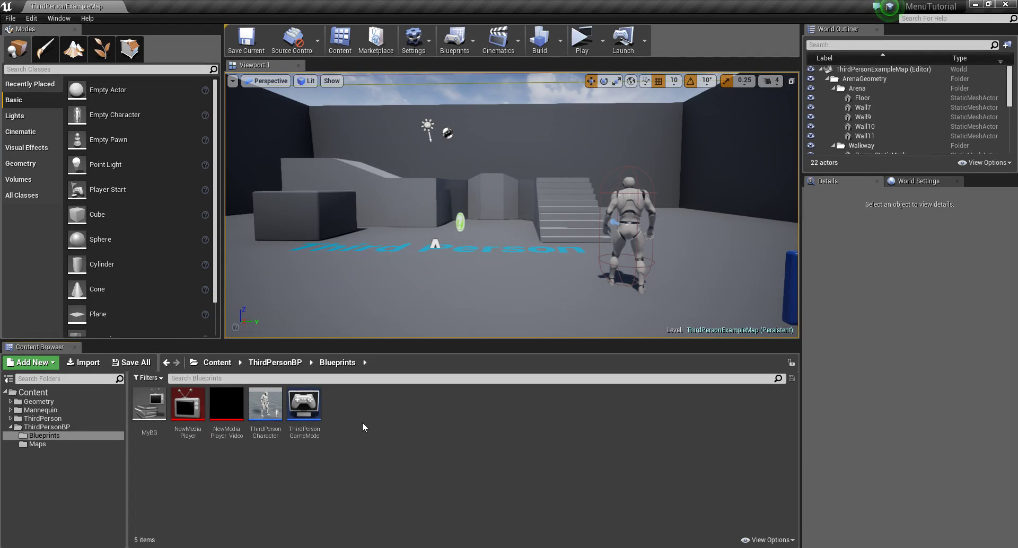
Step: Create a material from the NewMediaPlayer_Video media texture, accepting the default name
right_click(226, 432)
left_click(233, 467)
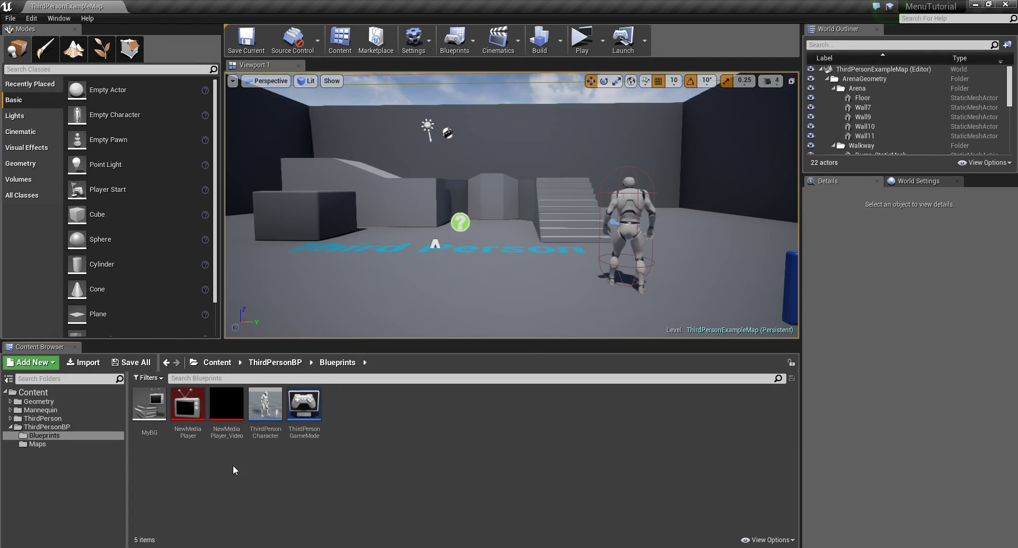
right_click(229, 436)
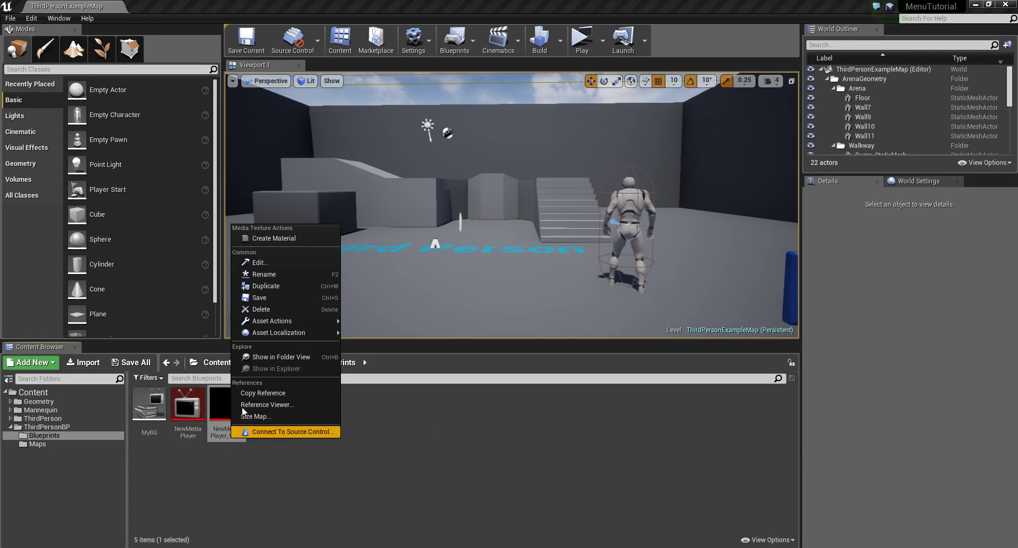
left_click(282, 239)
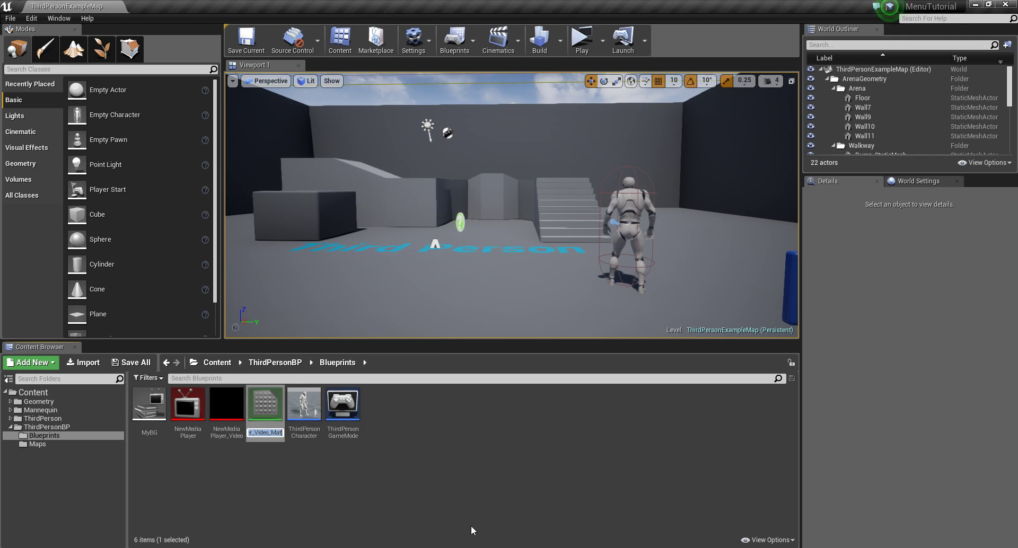
key("Return")
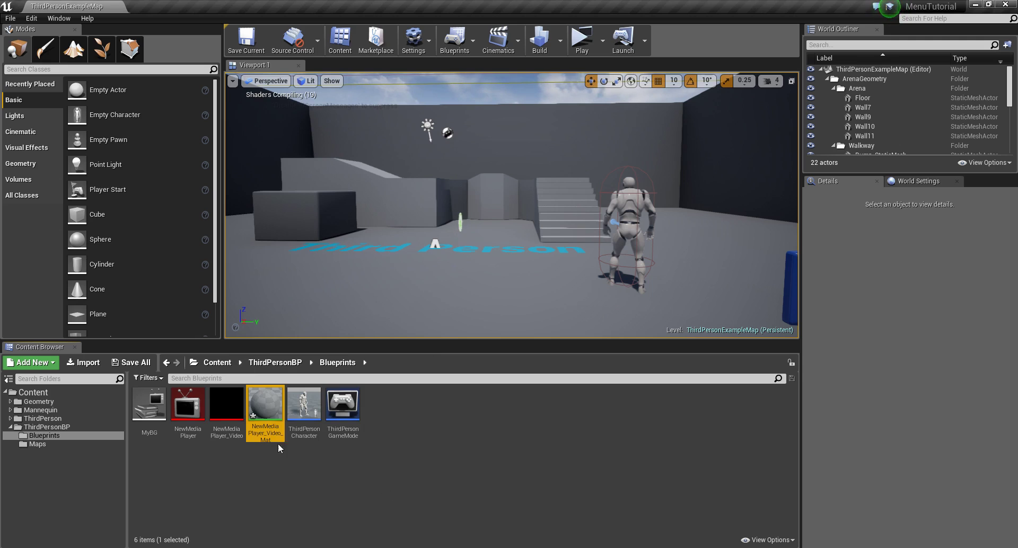
Step: Rename the new video material as MyBGVideo_Mat
left_click(265, 426)
left_click(269, 432)
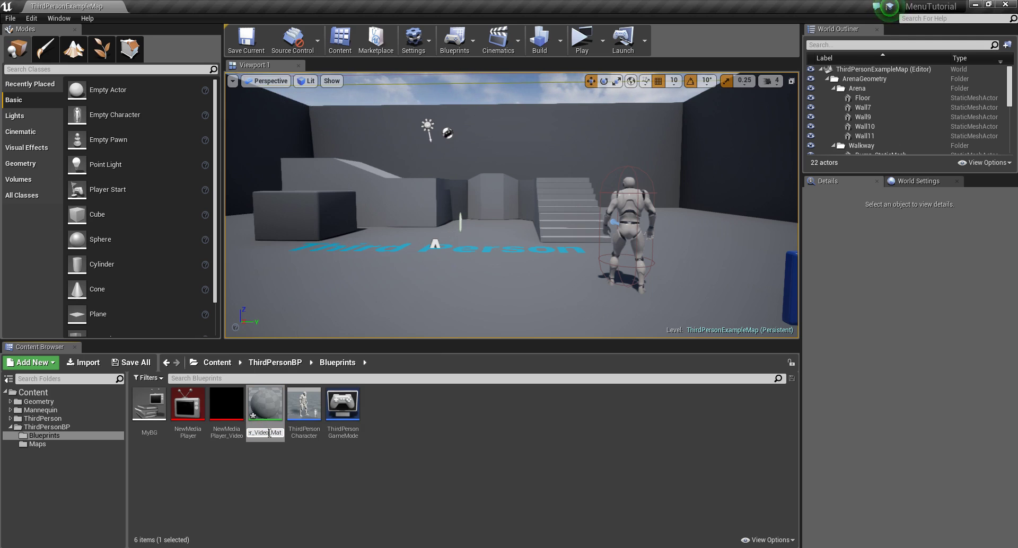
key("ctrl+a")
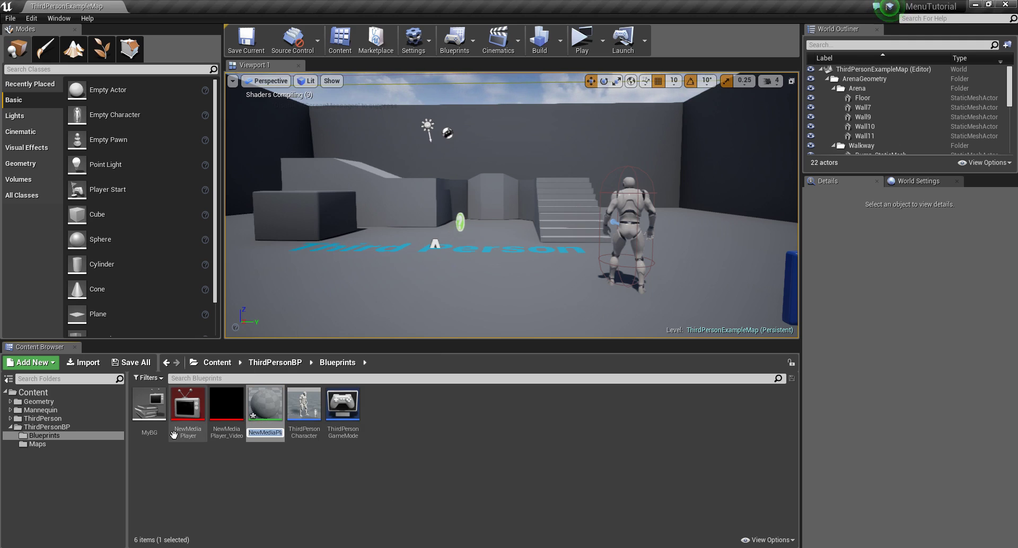
type("MYVideo_M")
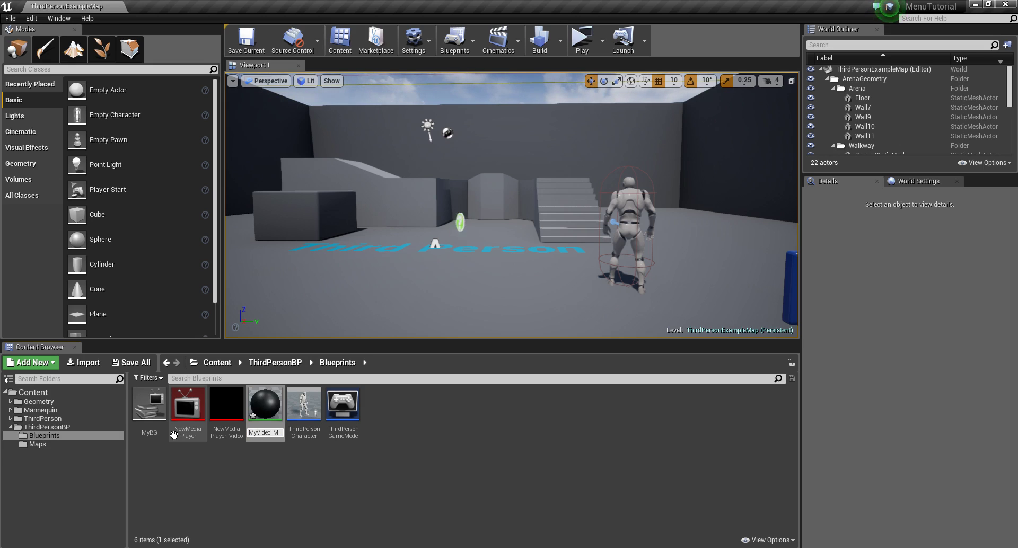
key("Return")
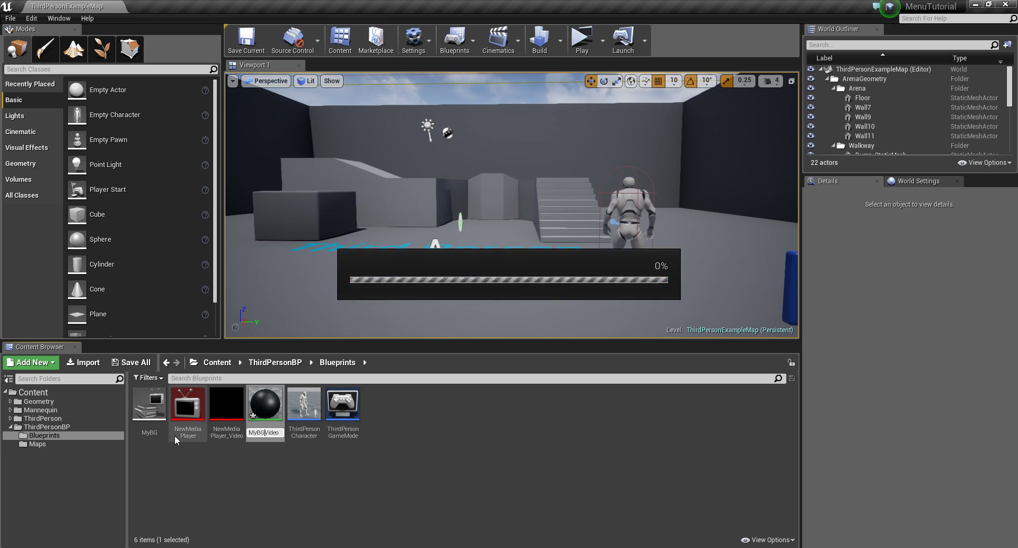
Step: Open the MyBGVideo_Mat material and set its Material Domain to User Interface
double_click(181, 415)
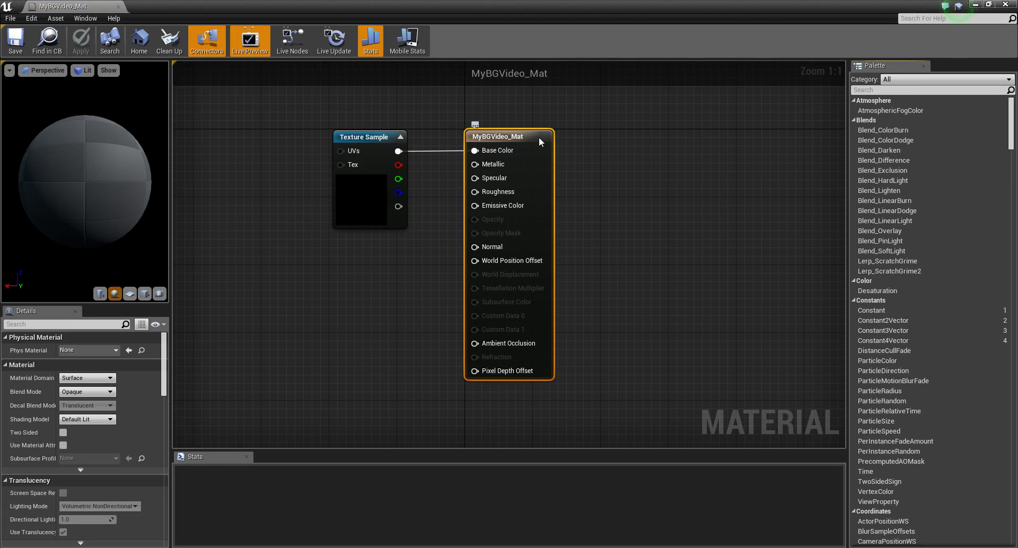
left_click(89, 378)
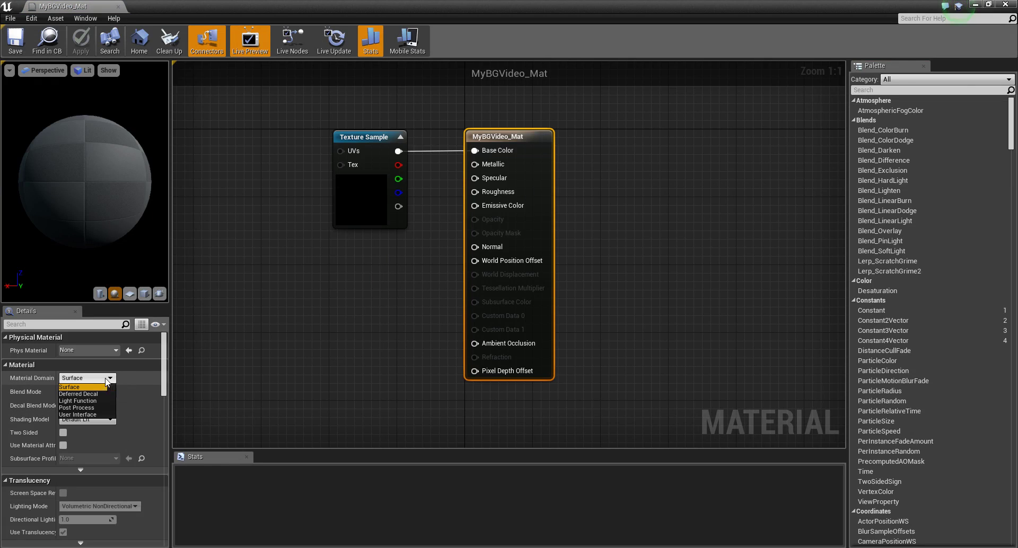
left_click(83, 415)
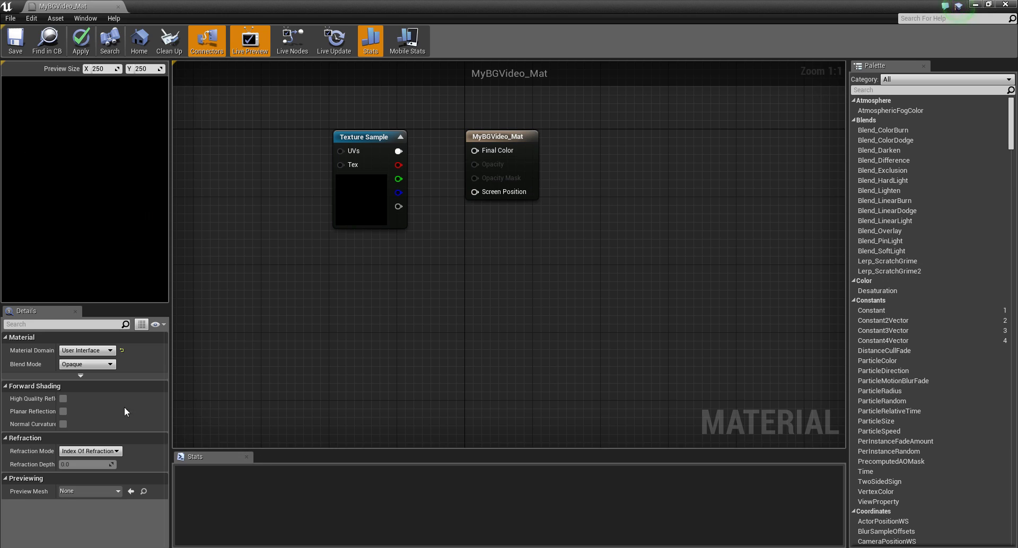
Step: Set the material's Blend Mode to Translucent and connect the Texture Sample's color output to Final Color
left_click(516, 137)
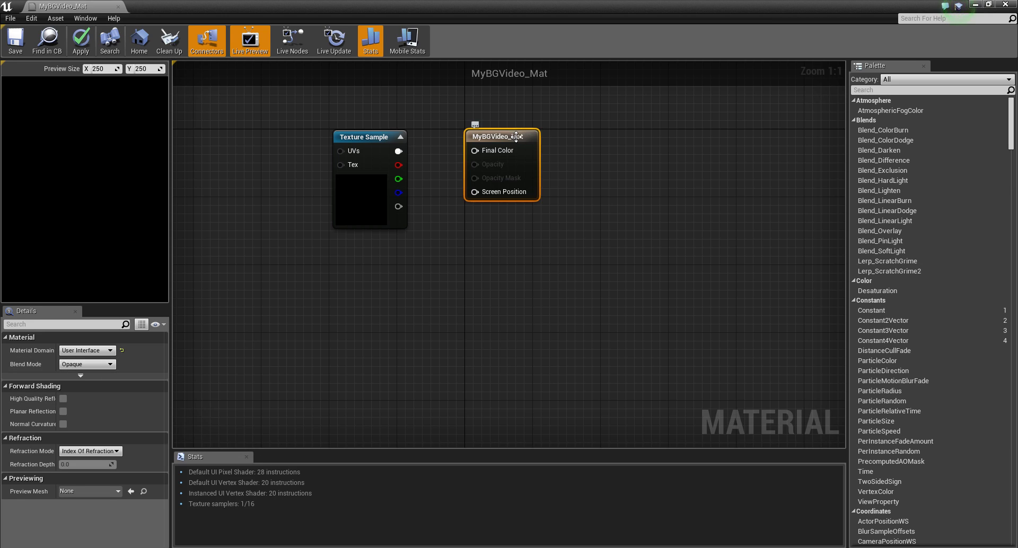
left_click(85, 365)
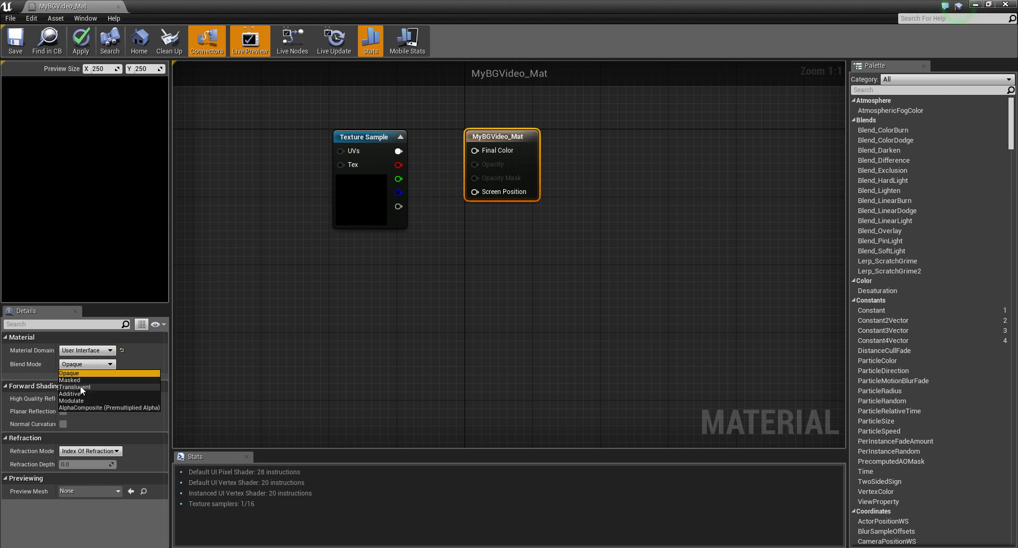
left_click(73, 388)
right_click_drag(448, 276, 472, 374)
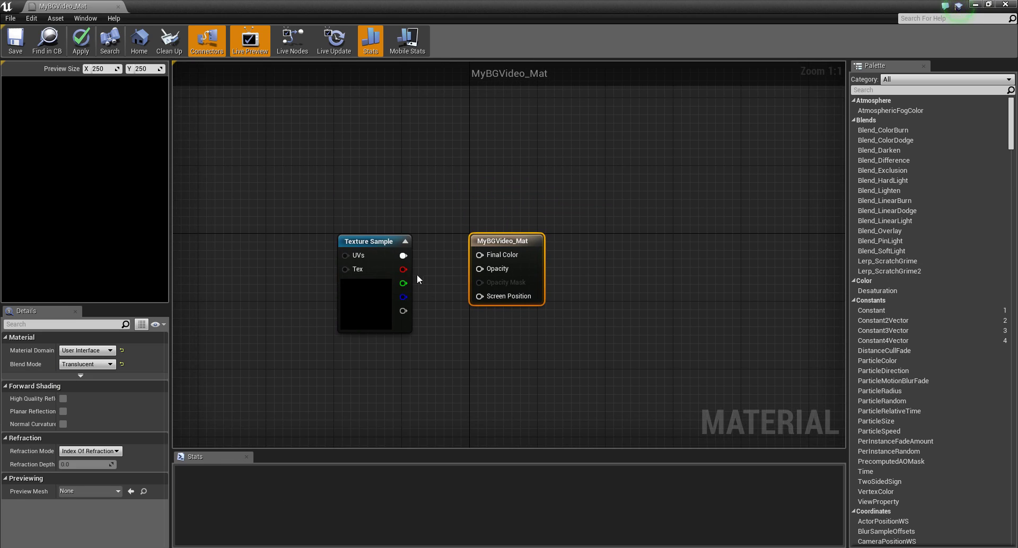
left_click_drag(401, 259, 480, 255)
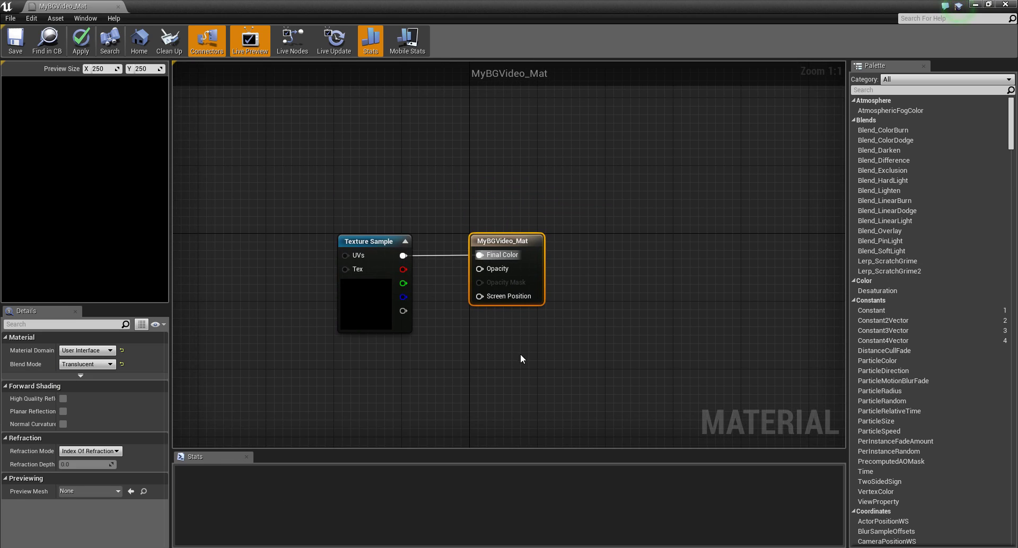
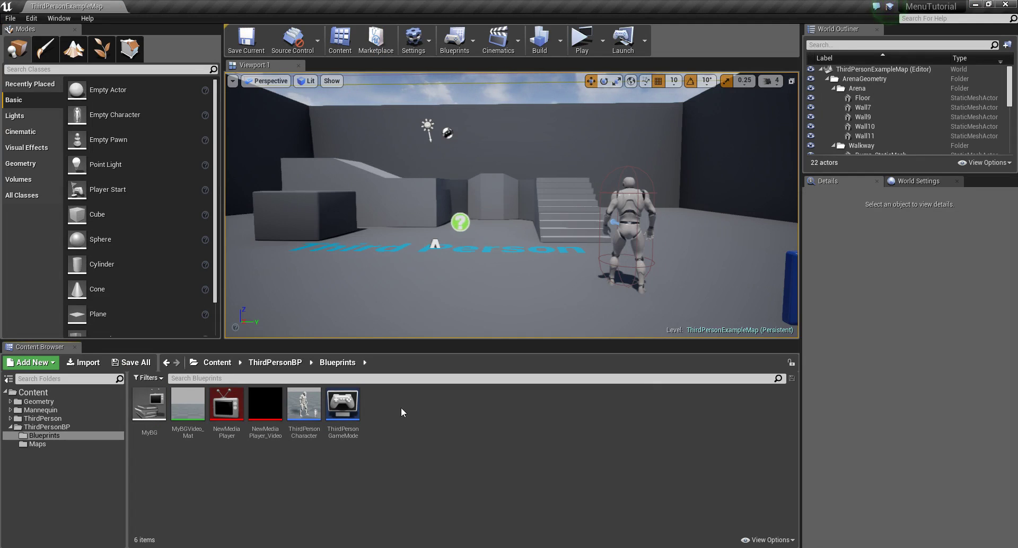
right_click(383, 407)
mouse_move(423, 401)
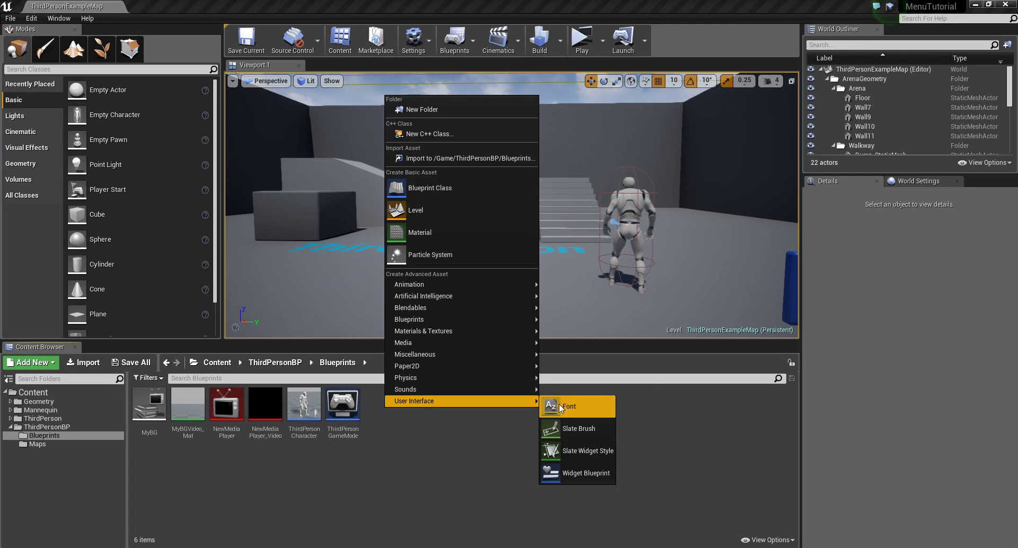
left_click(412, 406)
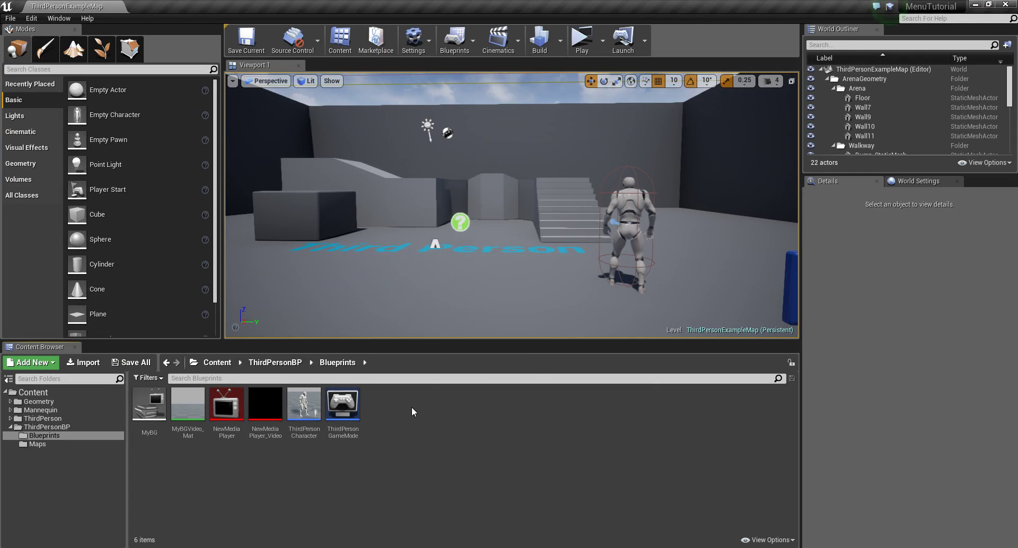
Step: Create a Widget Blueprint named MainMenu in the Blueprints folder
right_click(412, 407)
mouse_move(438, 400)
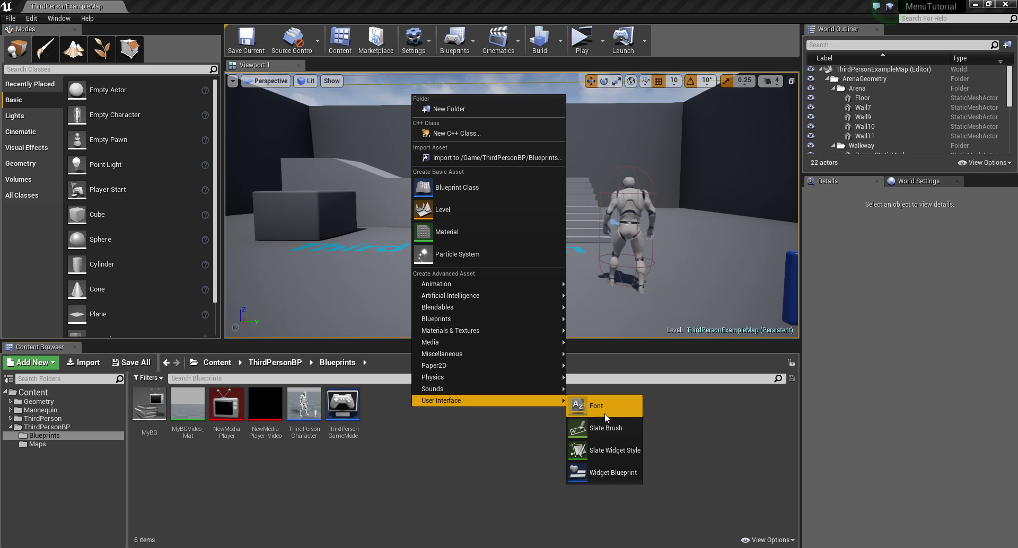
left_click(613, 473)
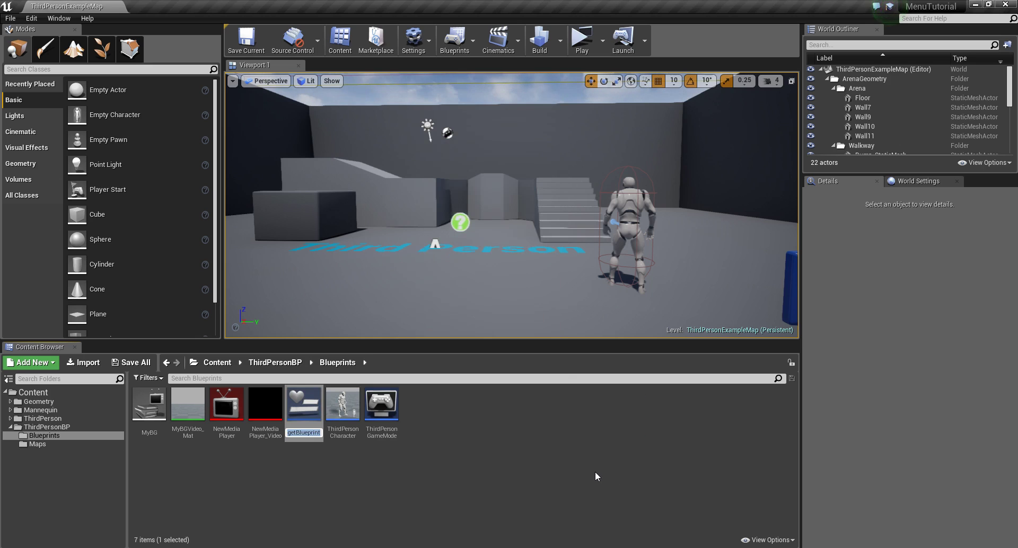
type("m")
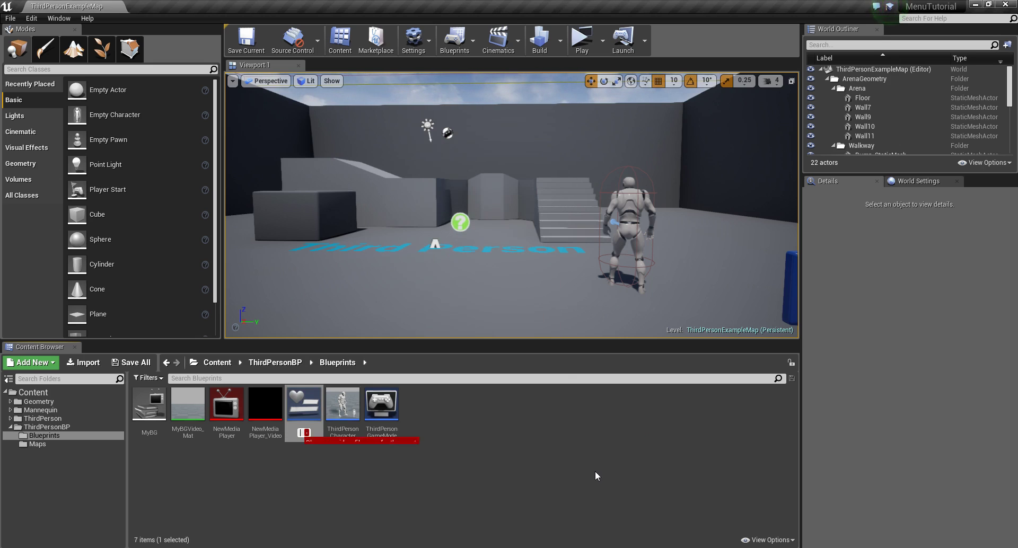
type("AINmEN")
key("BackSpace")
key("BackSpace")
key("BackSpace")
key("BackSpace")
key("BackSpace")
key("BackSpace")
key("BackSpace")
type("MainMenu")
key("Return")
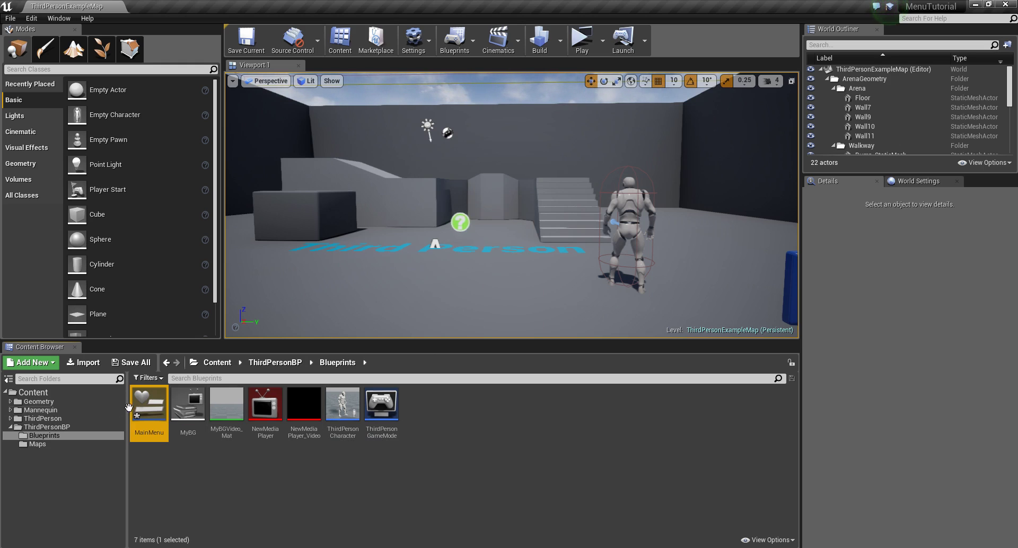
Step: Open the MainMenu widget and place an Image on its Canvas Panel
double_click(148, 408)
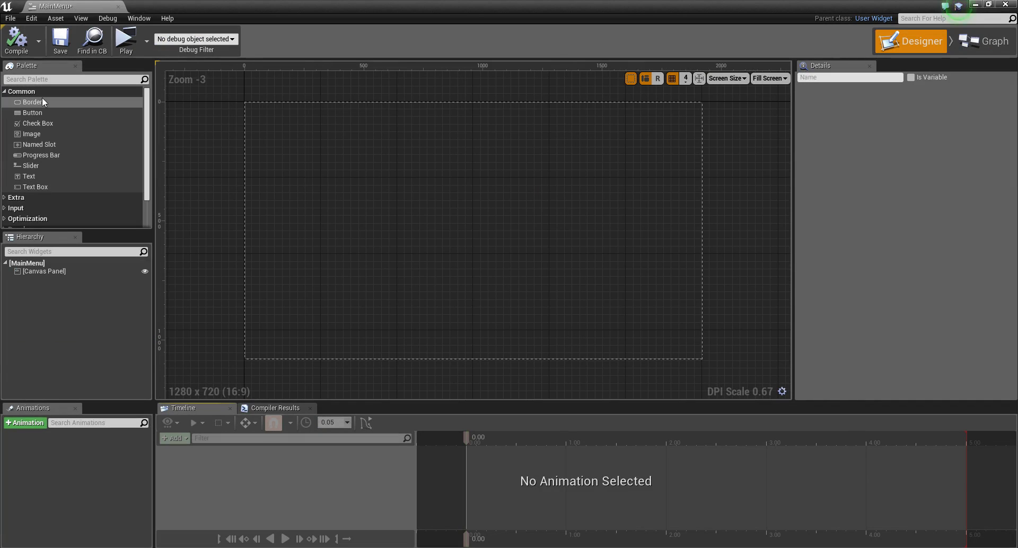
left_click(38, 79)
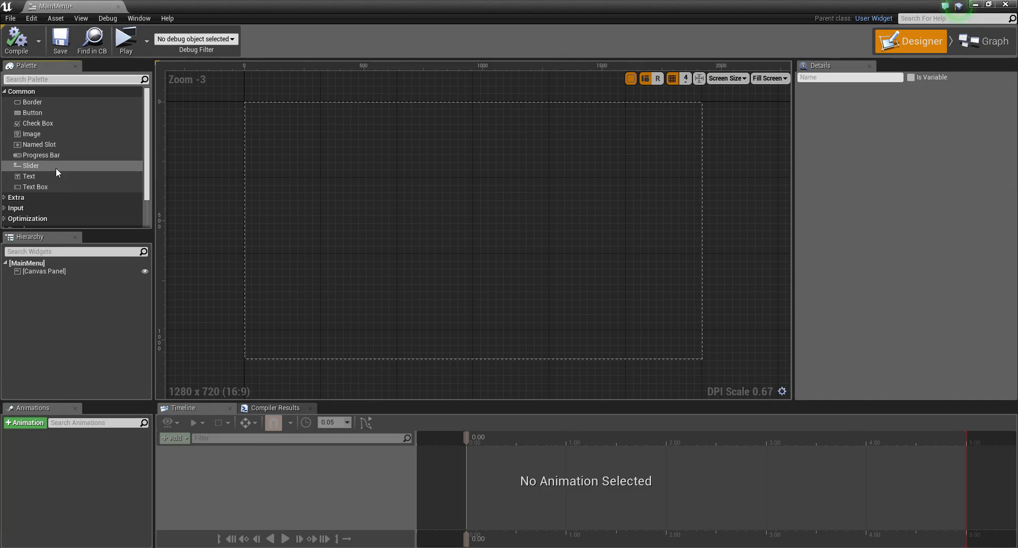
left_click_drag(38, 134, 352, 220)
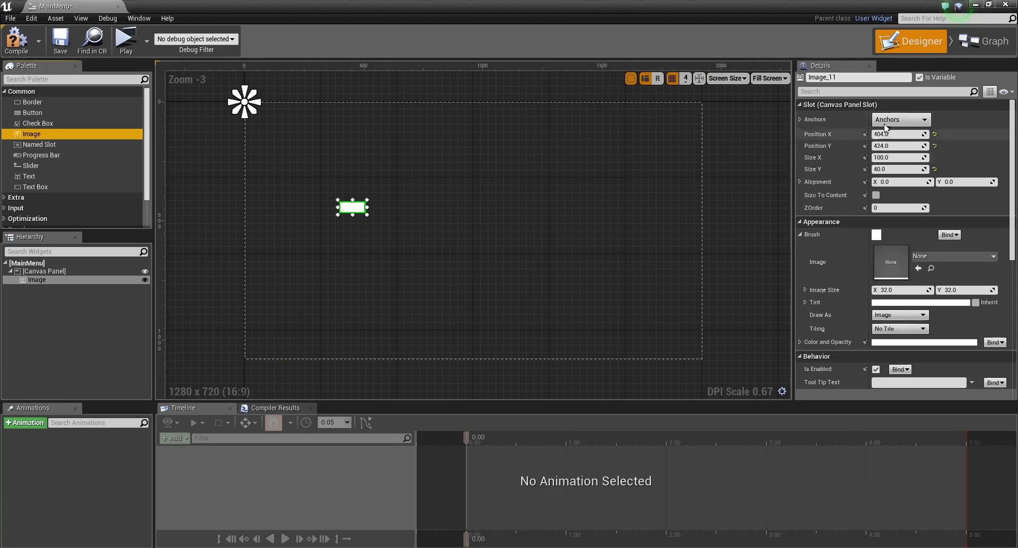
Step: Anchor the image to stretch across the full canvas and set its left, top, right and bottom offsets to 0
left_click(914, 125)
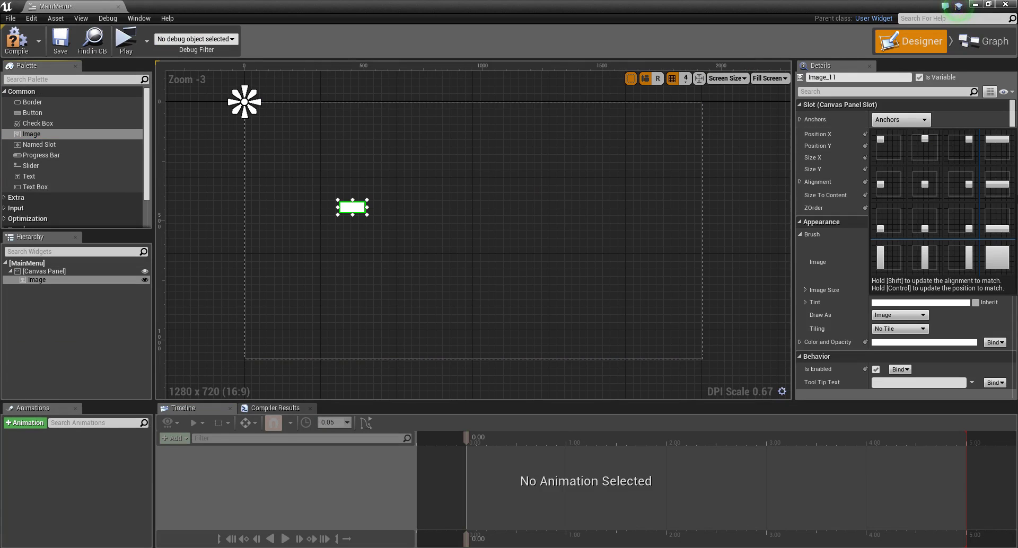
left_click(995, 259)
left_click(898, 134)
type("0")
key("Return")
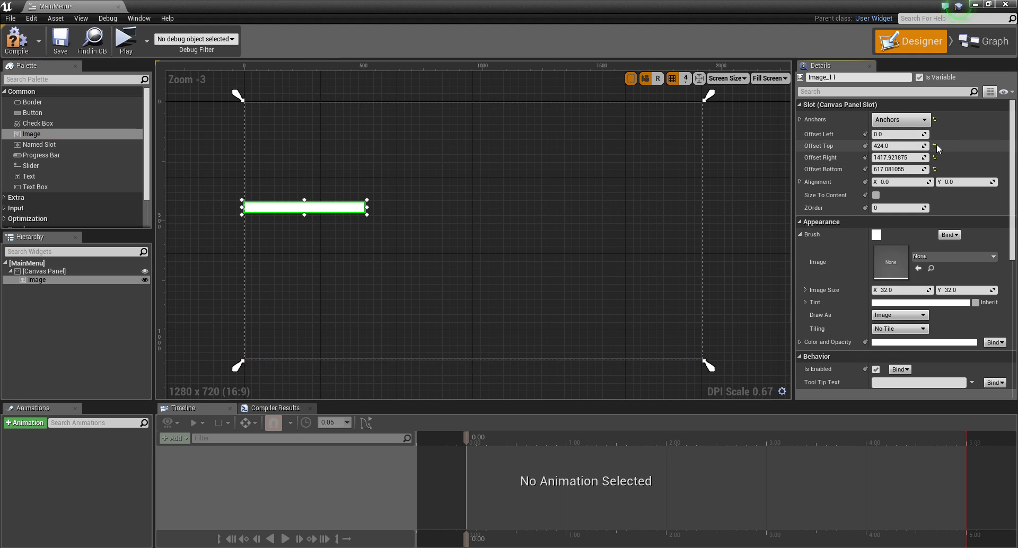
left_click(936, 145)
left_click(935, 157)
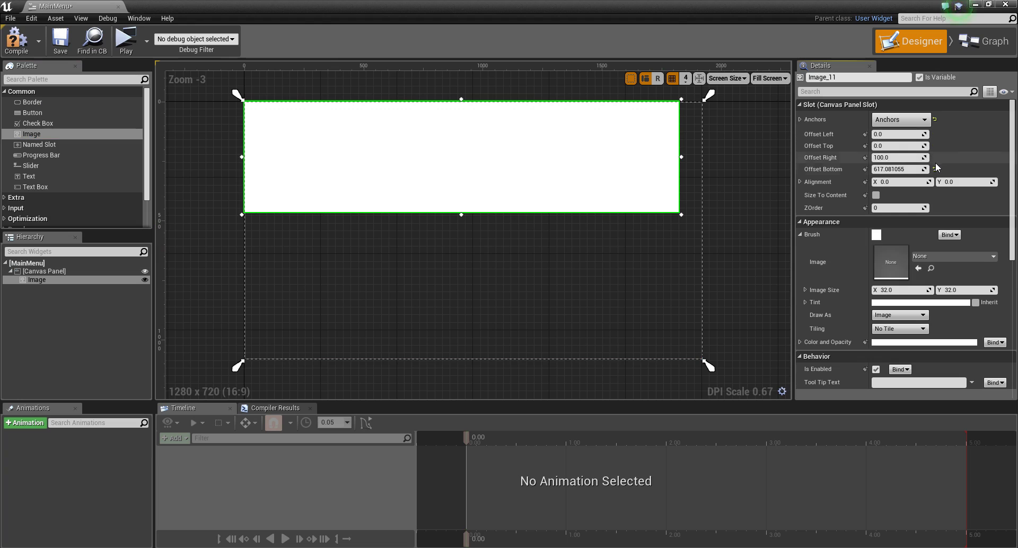
left_click(935, 169)
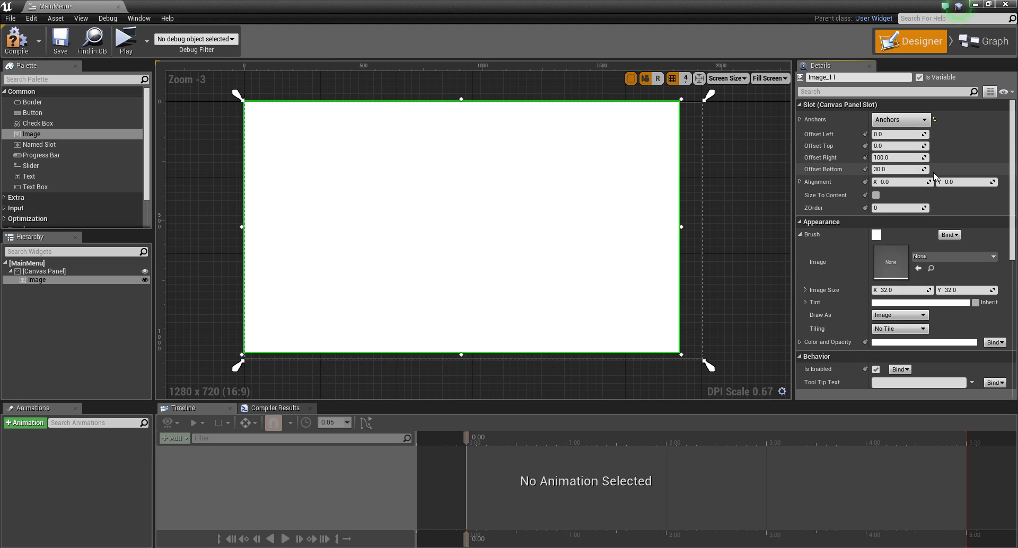
left_click(883, 157)
left_click(908, 169)
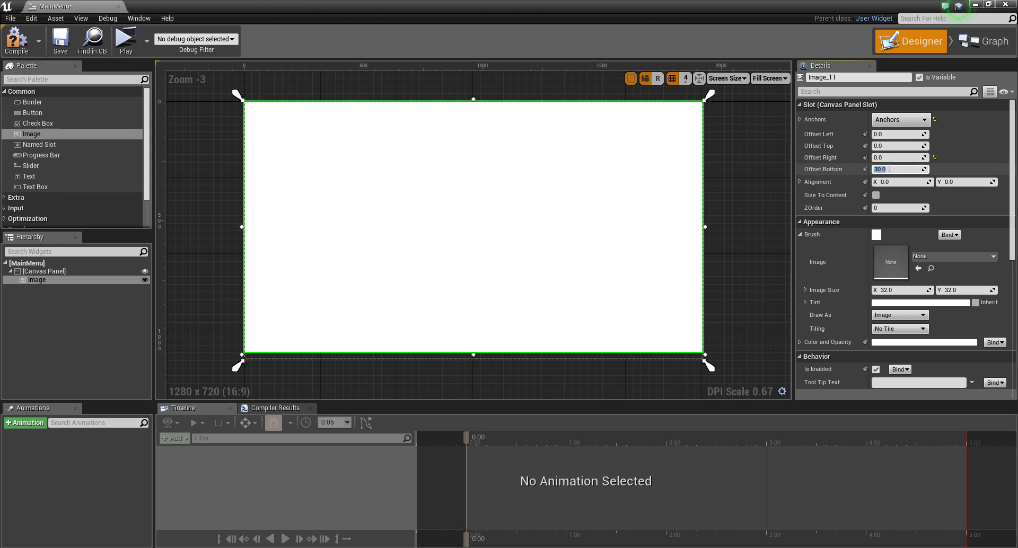
type("0")
key("Return")
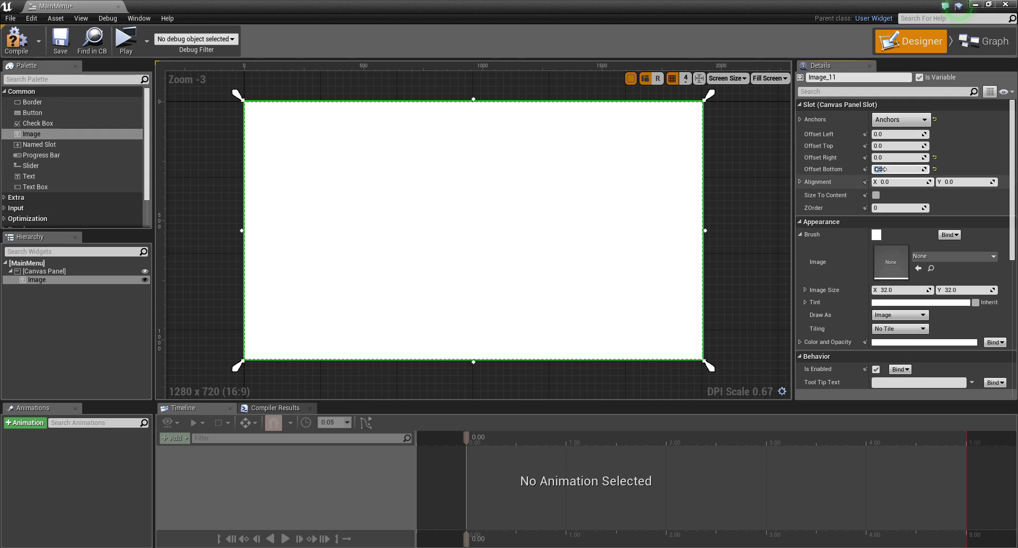
Step: Reapply the full-stretch anchor preset to the image, and compile and save the MainMenu widget
left_click(902, 119)
left_click(997, 260)
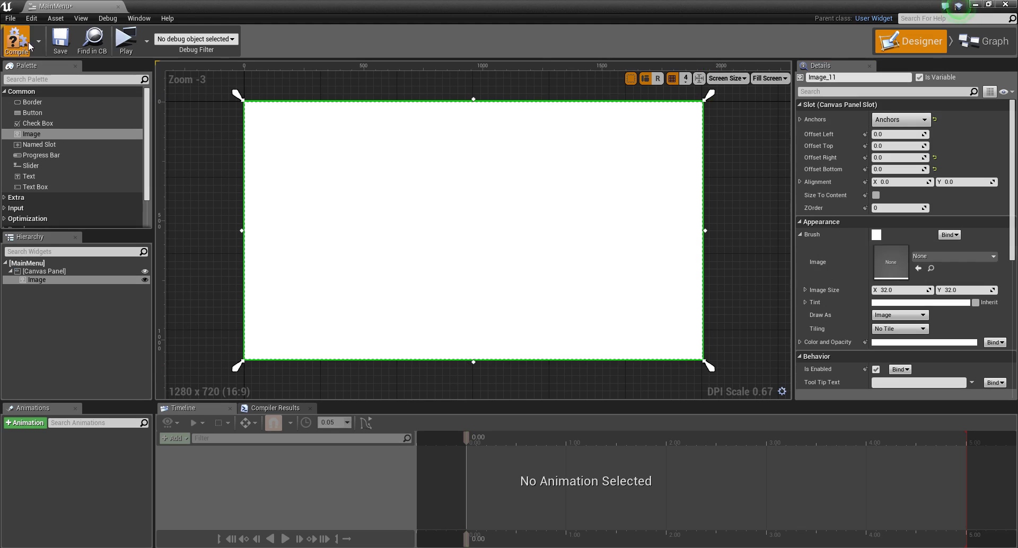
left_click(17, 42)
left_click(60, 41)
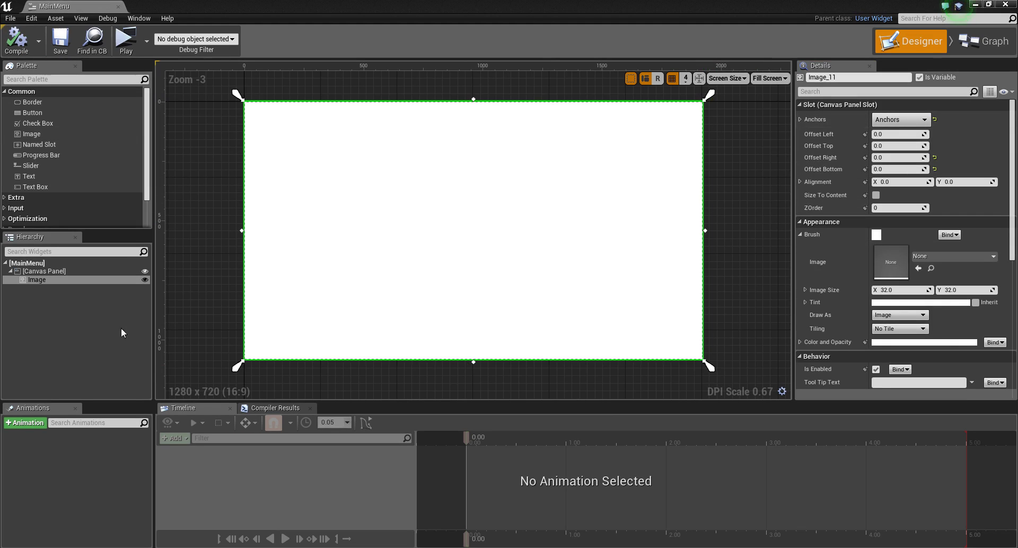
Step: Assign the MyBGVideo_Mat material to the image's brush, compile and save the widget, and close its editor
left_click(949, 259)
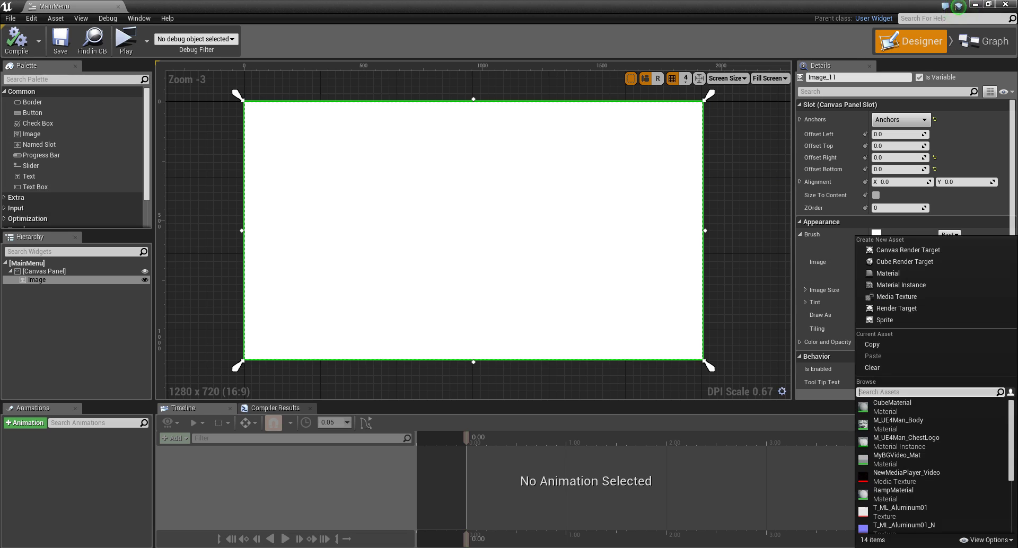
left_click(903, 460)
double_click(332, 8)
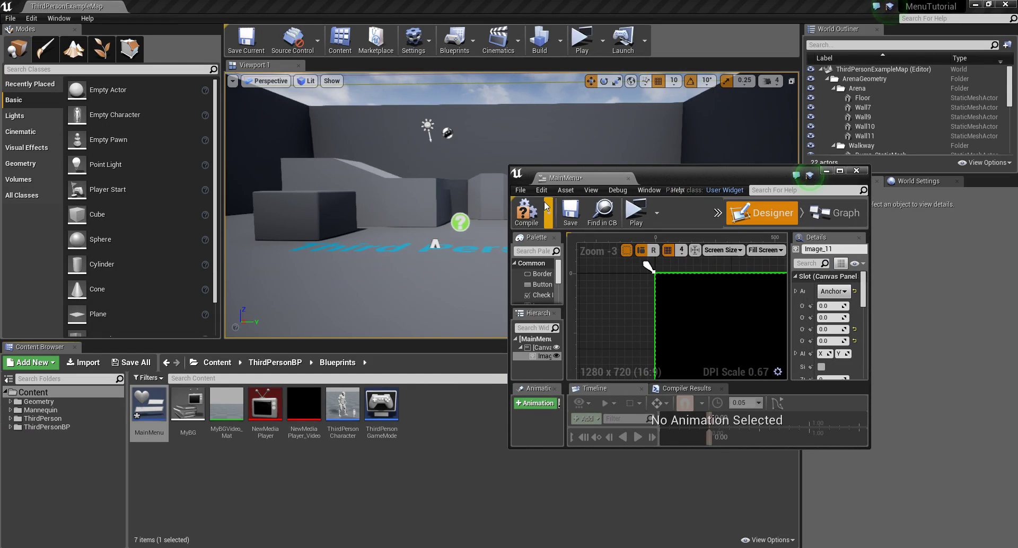
double_click(675, 176)
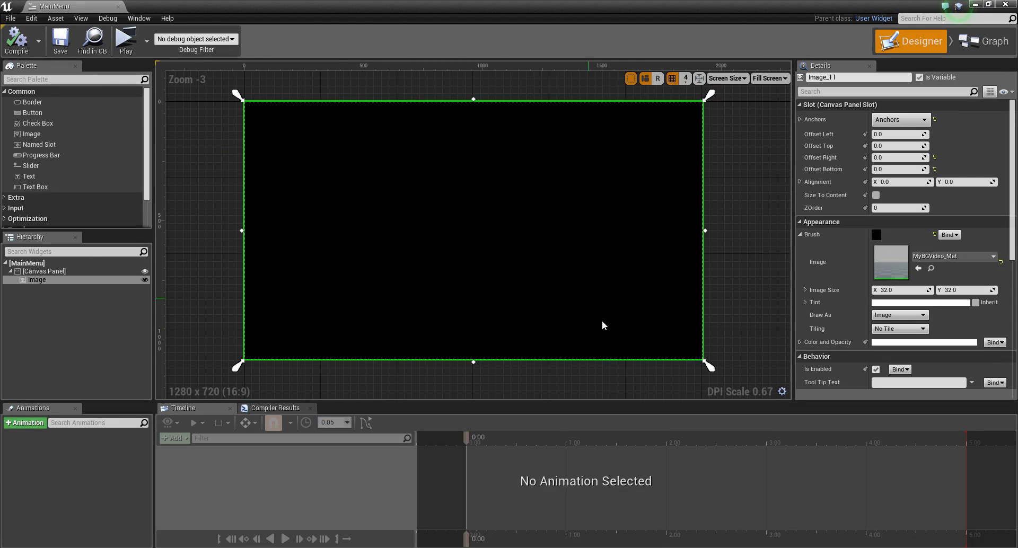
left_click(119, 9)
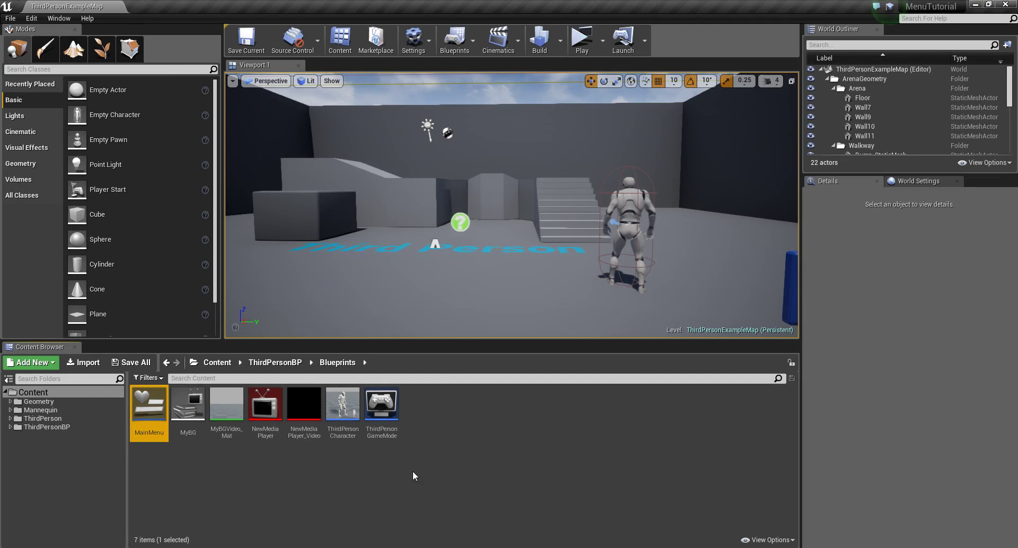
left_click(464, 45)
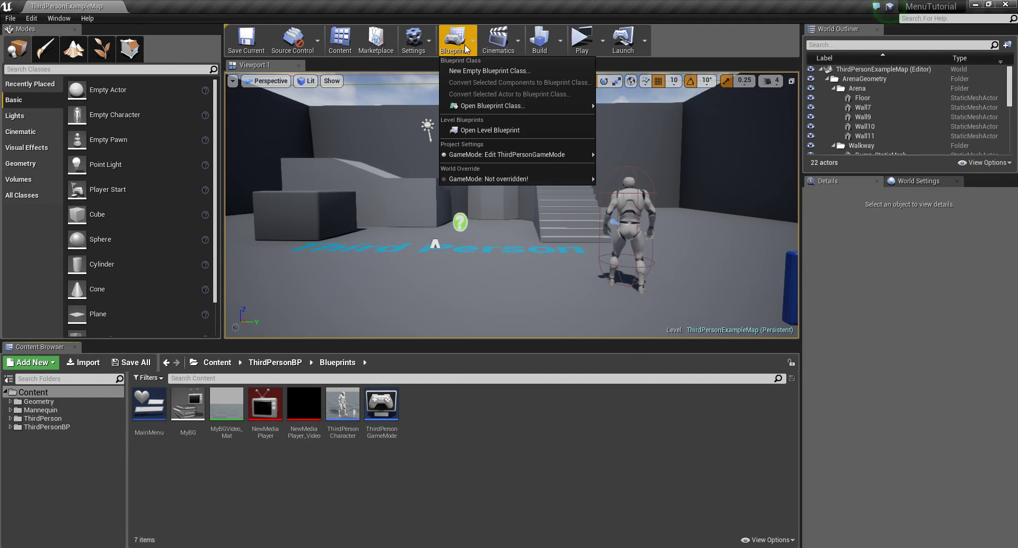
left_click(476, 132)
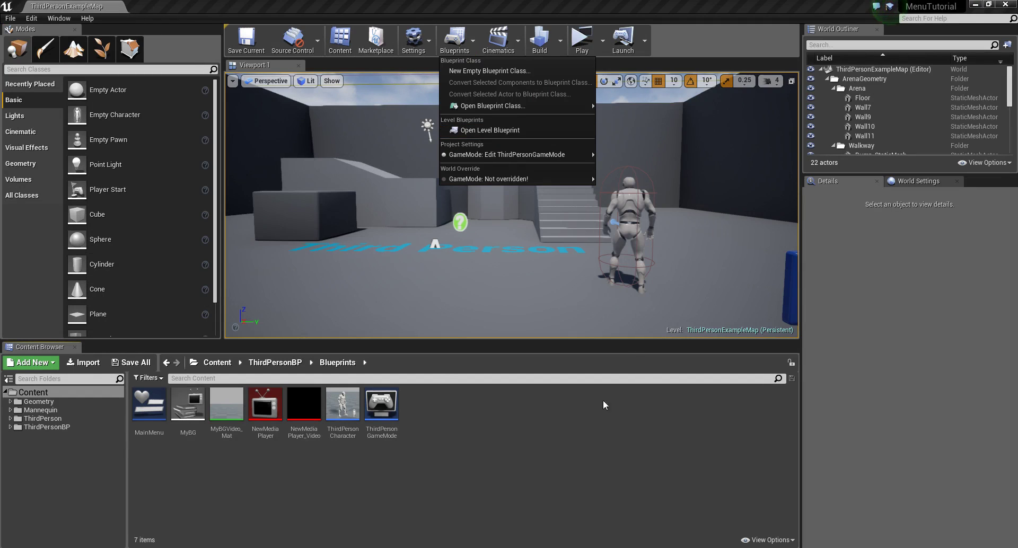
left_click(469, 51)
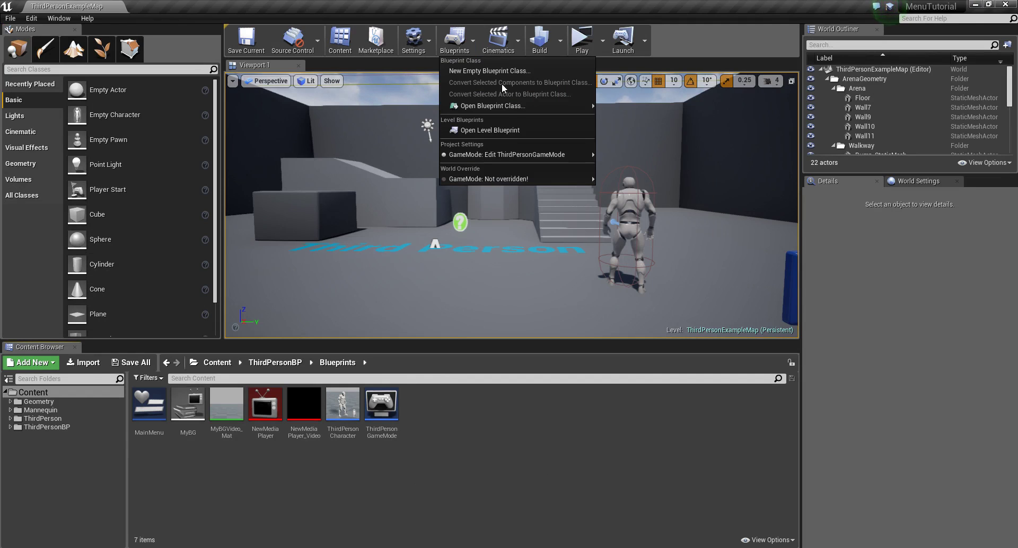
left_click(462, 131)
right_click(492, 450)
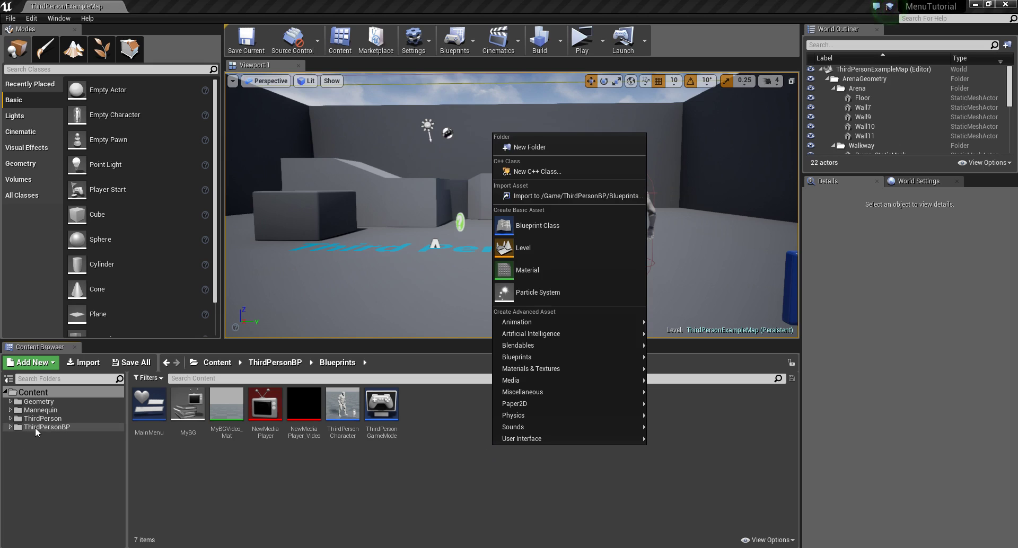
left_click(297, 457)
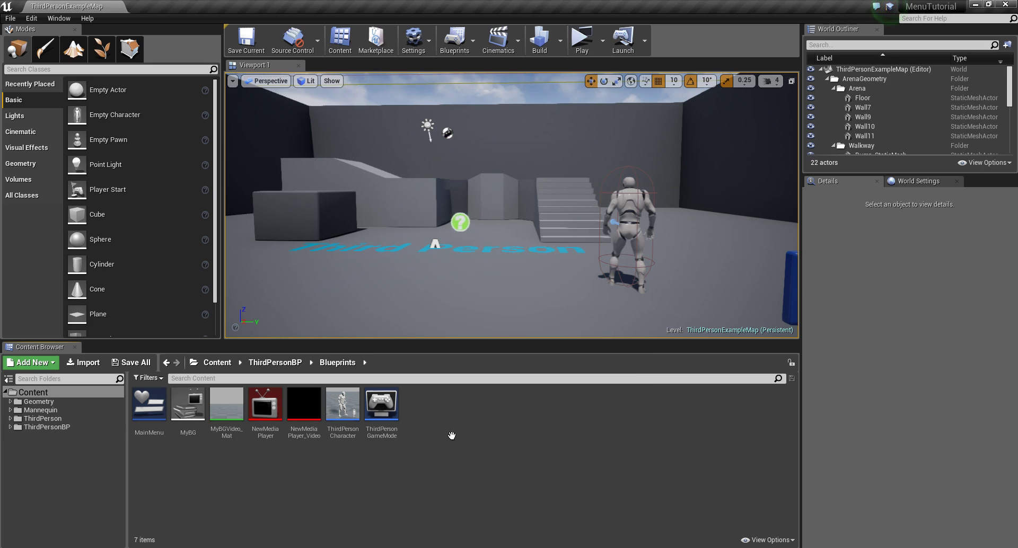
Step: Create a new level asset named MainLevel in the ThirdPersonBP Blueprints folder
right_click(442, 417)
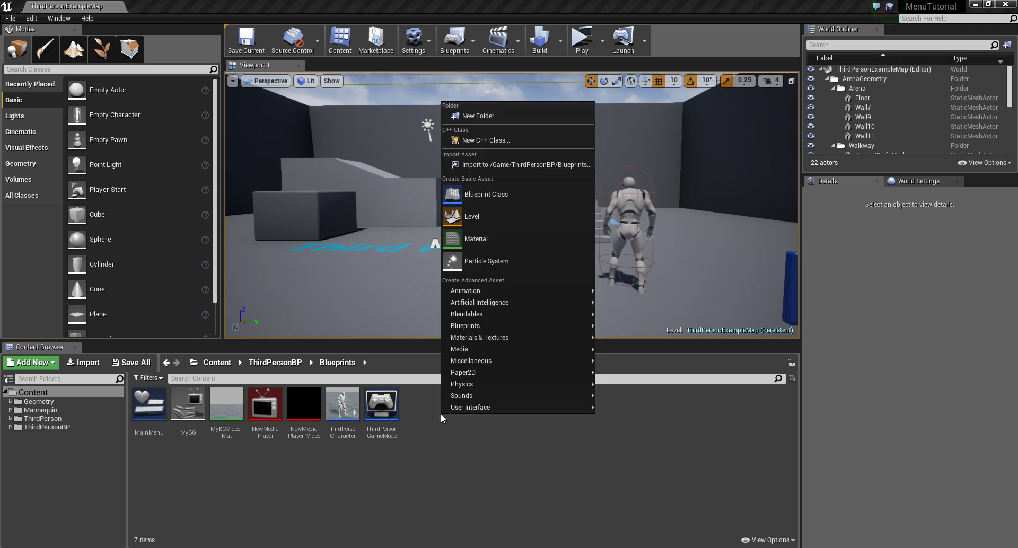
left_click(482, 215)
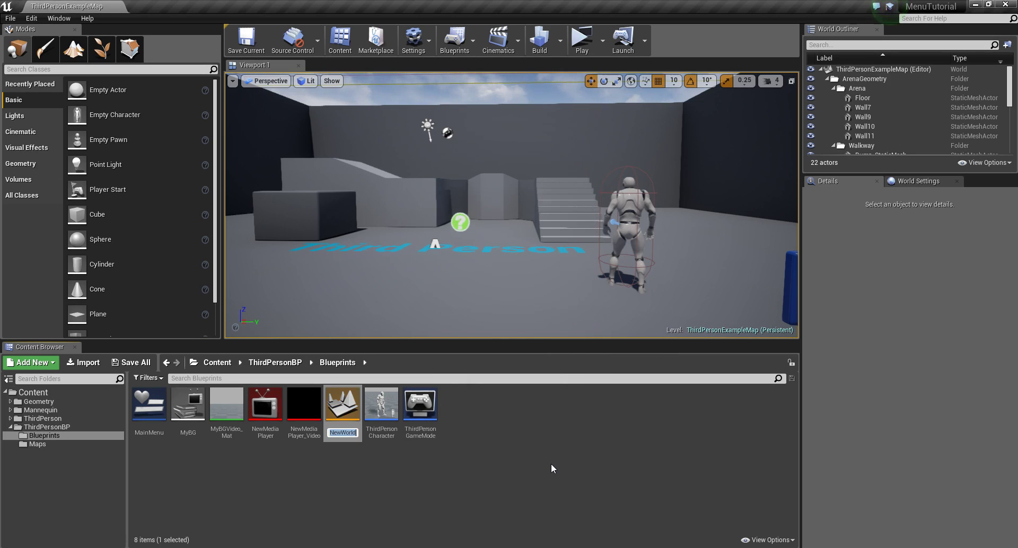
type("Main")
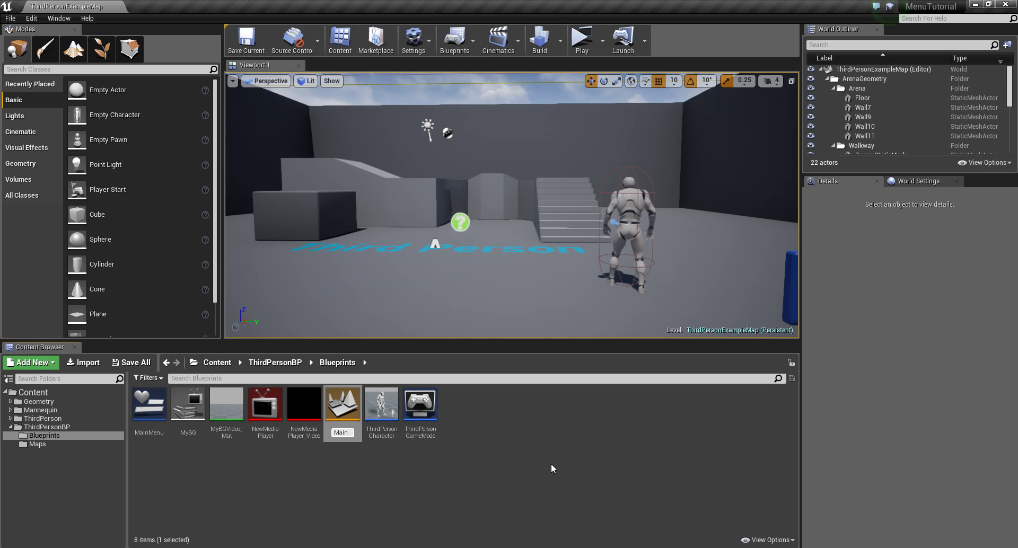
type("Menu")
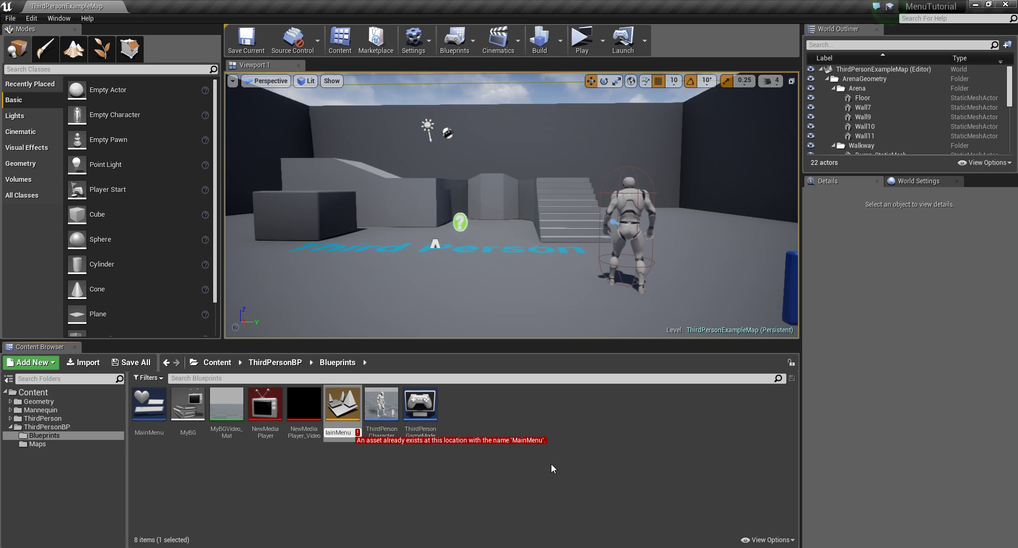
key("BackSpace")
key("BackSpace")
key("BackSpace")
key("BackSpace")
key("BackSpace")
key("BackSpace")
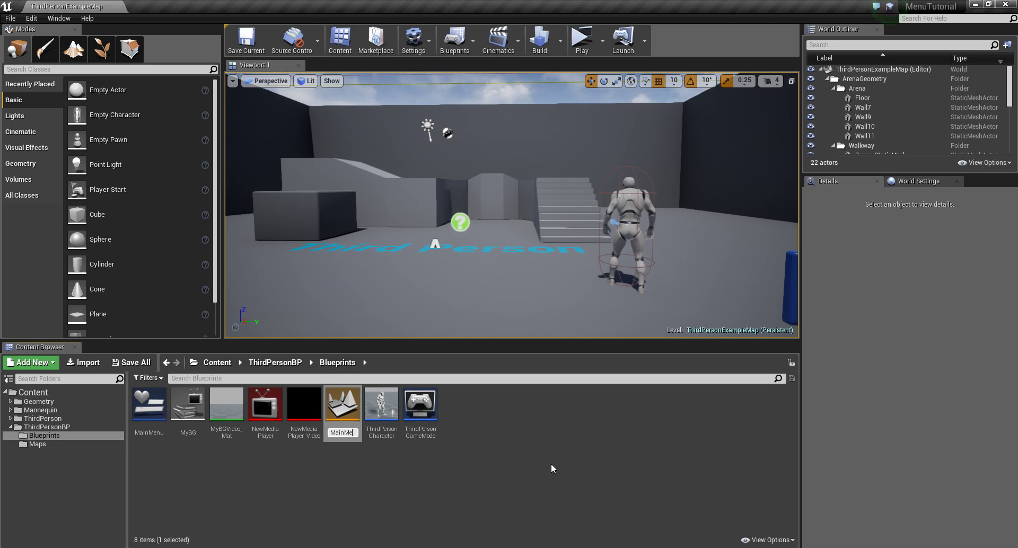
key("BackSpace")
key("BackSpace")
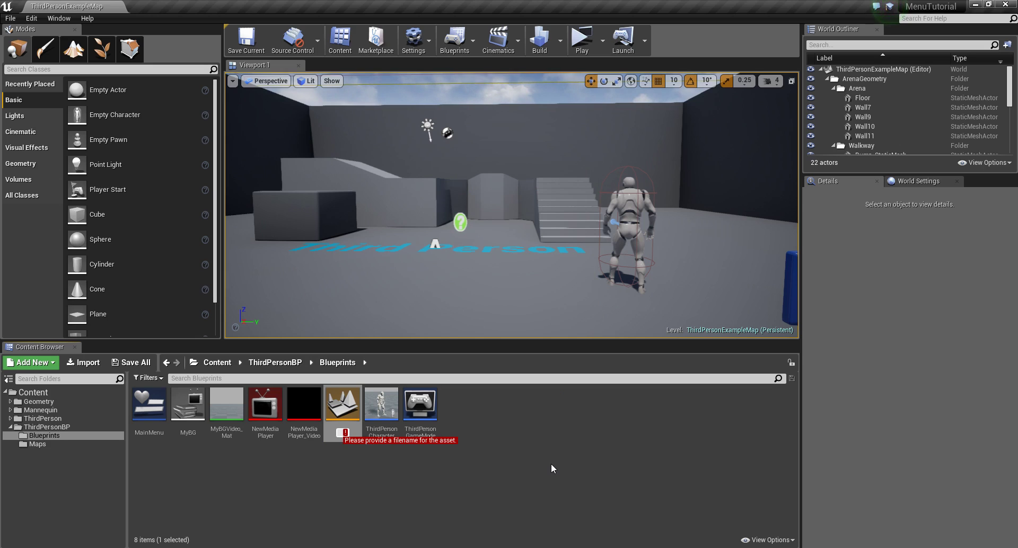
type("Main")
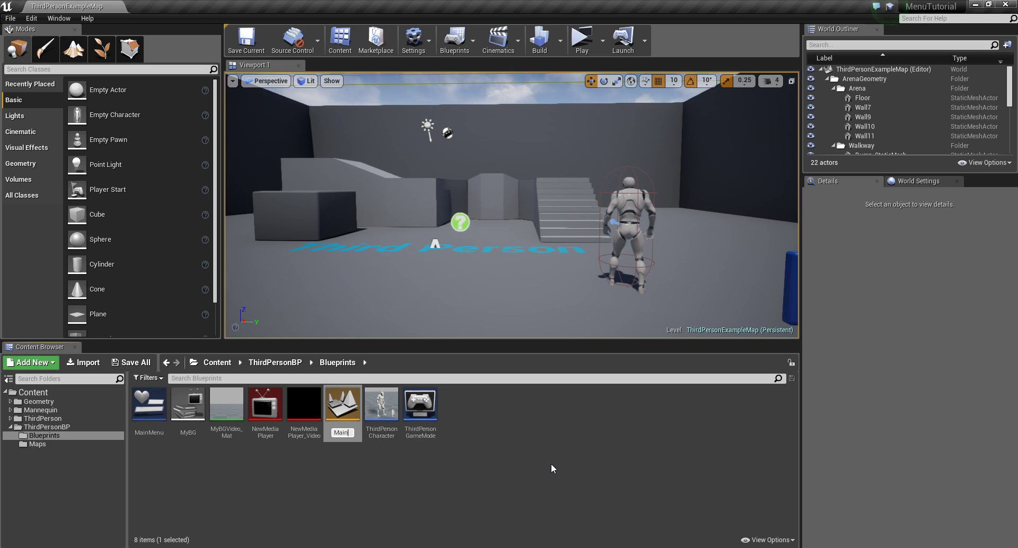
type("Level")
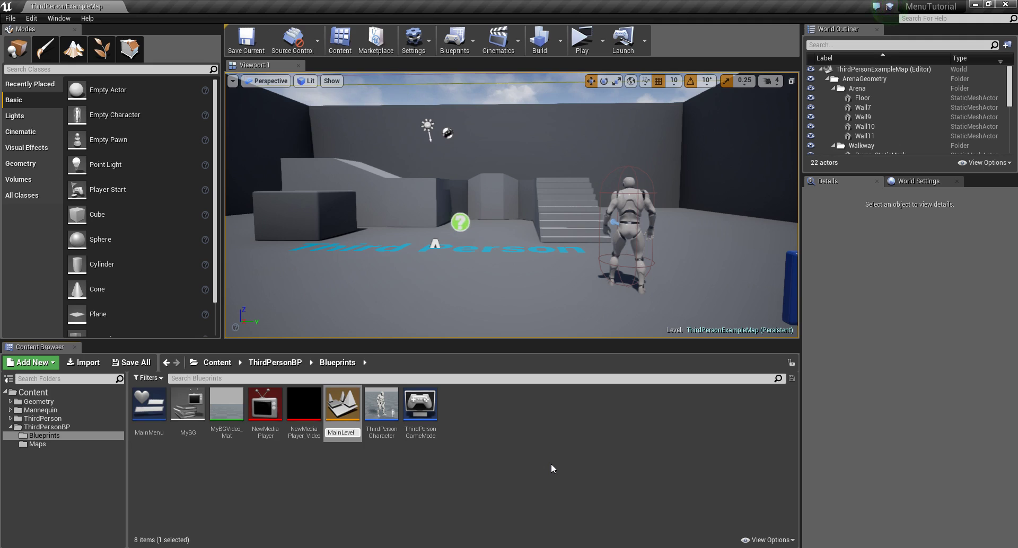
key("Return")
Step: Open the MainLevel level, saving the pending MainLevel and NewMediaPlayer_Video_Mat assets
double_click(161, 424)
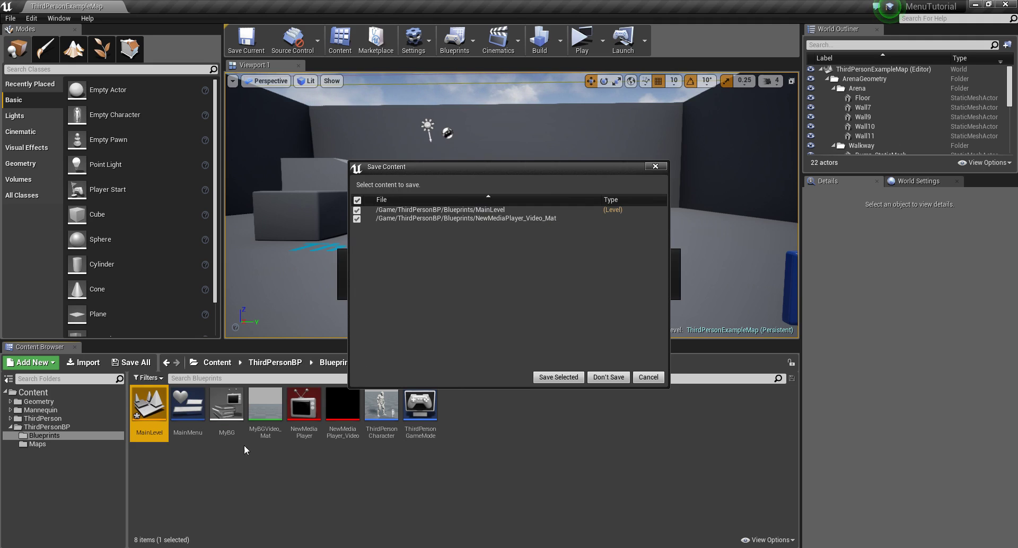
left_click(559, 377)
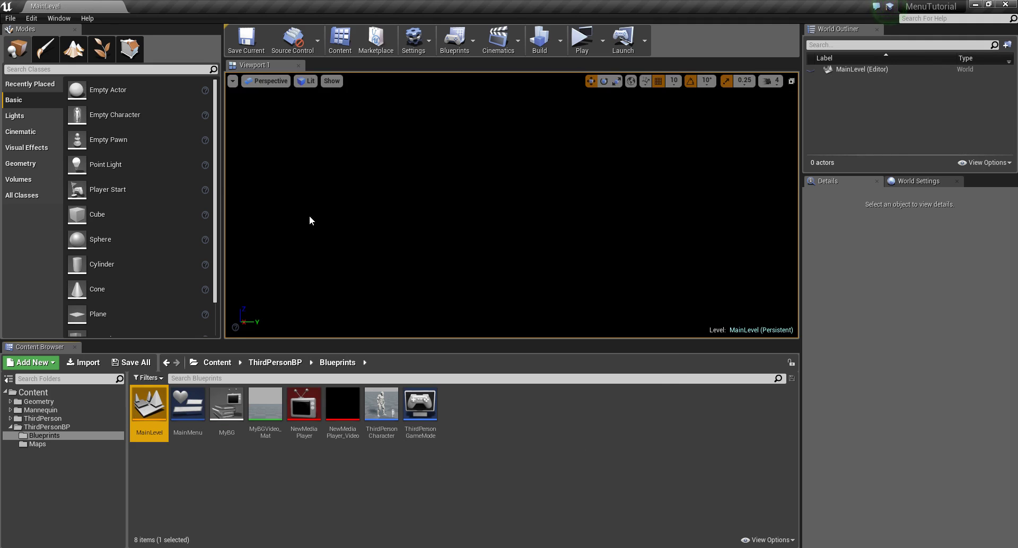
left_click(179, 467)
Step: Open MainLevel's level blueprint and delete the unused default event node, keeping only Event BeginPlay
left_click(460, 41)
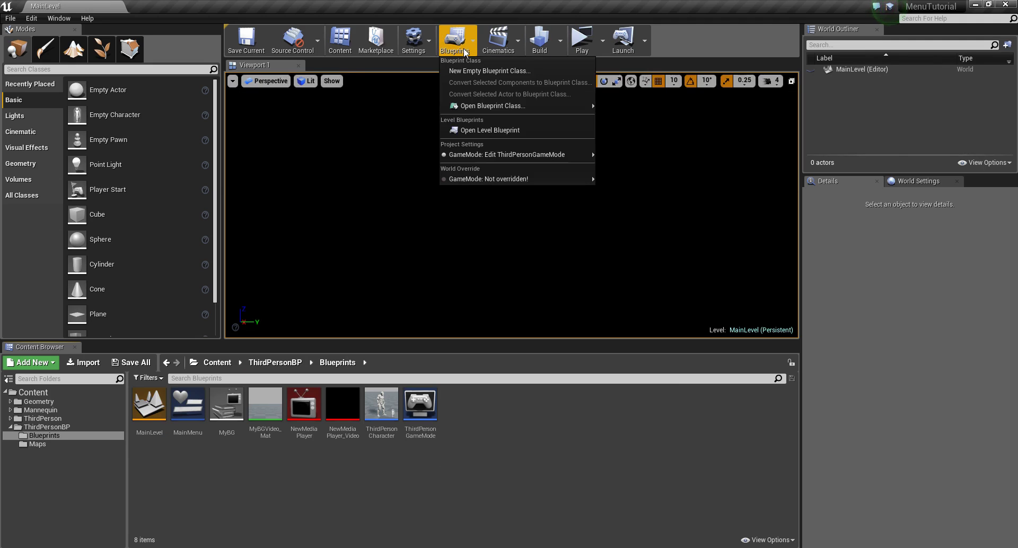
left_click(479, 129)
left_click_drag(432, 336, 566, 367)
key("Delete")
right_click_drag(513, 348, 402, 361)
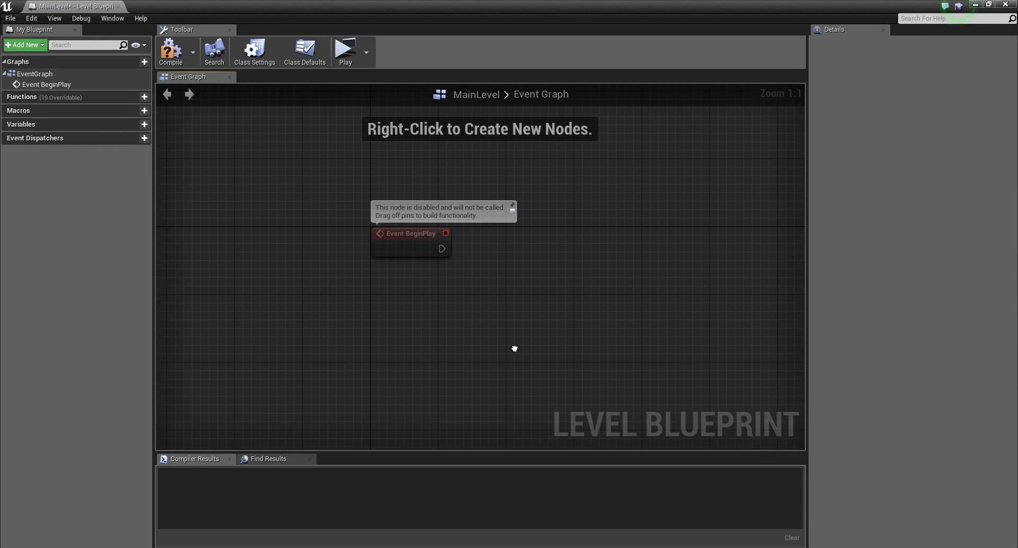
Step: Add a variable named OpenVideoBG and set its type to a Media Player object reference
left_click(144, 124)
key("BackSpace")
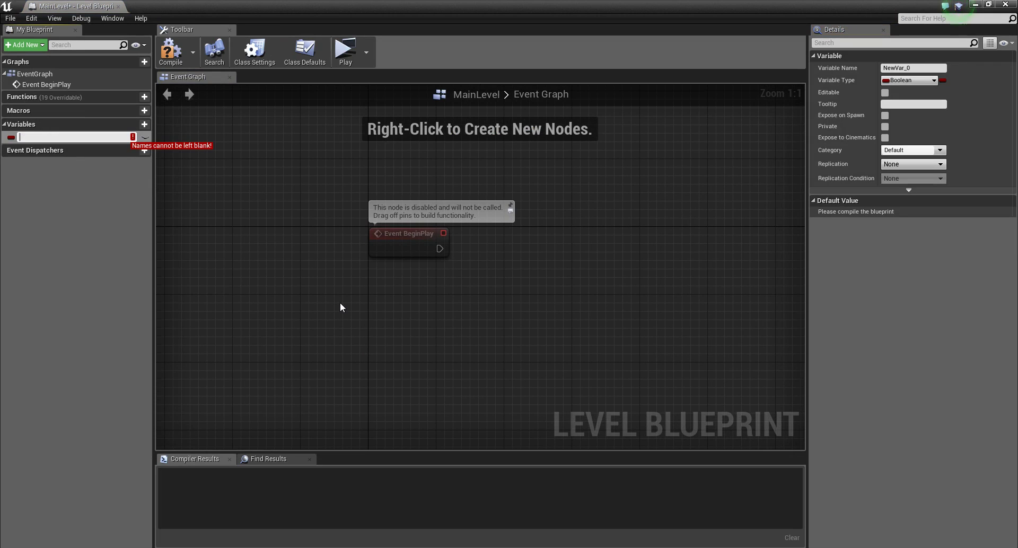
type("OpenVideo")
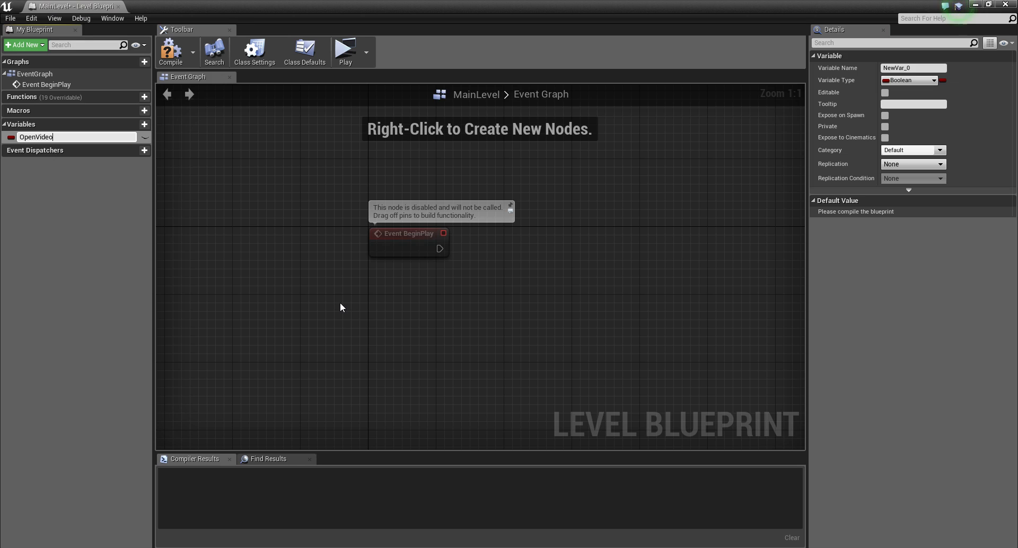
key("Return")
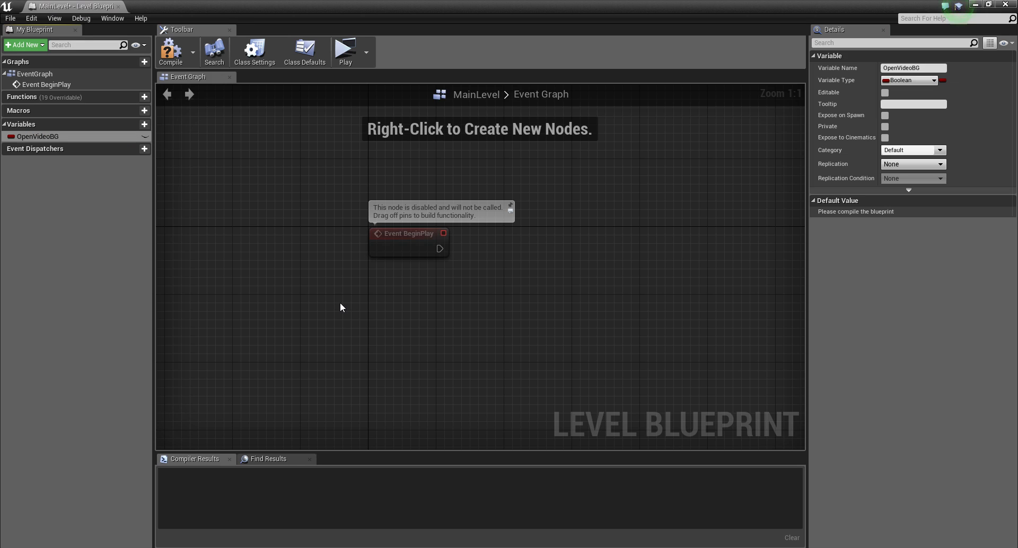
left_click(934, 81)
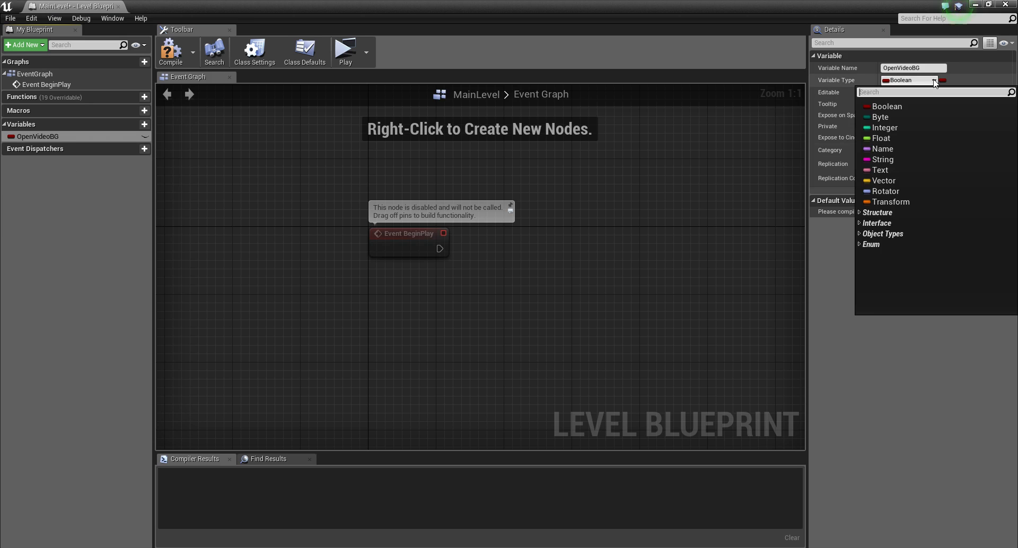
type("MEDIA")
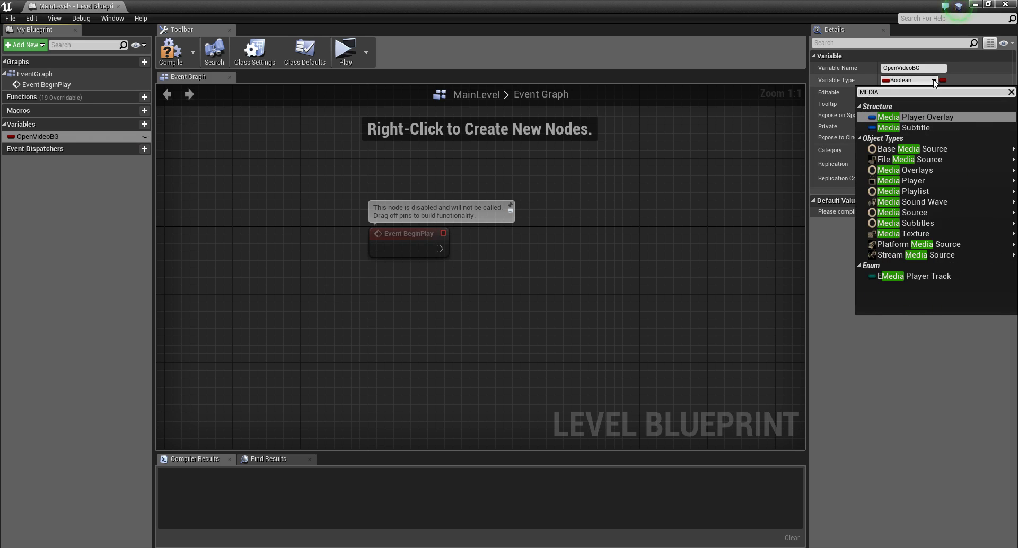
mouse_move(888, 184)
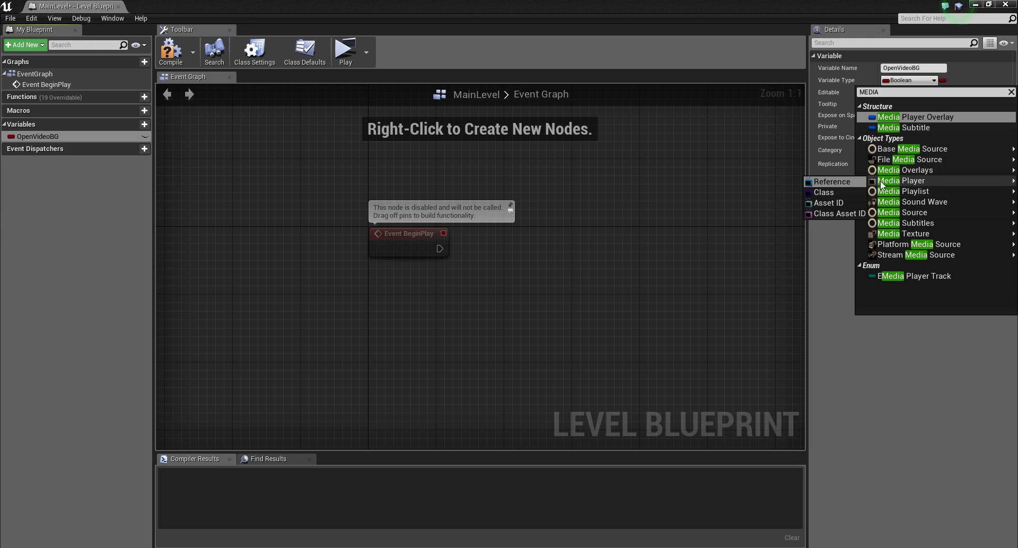
left_click(839, 184)
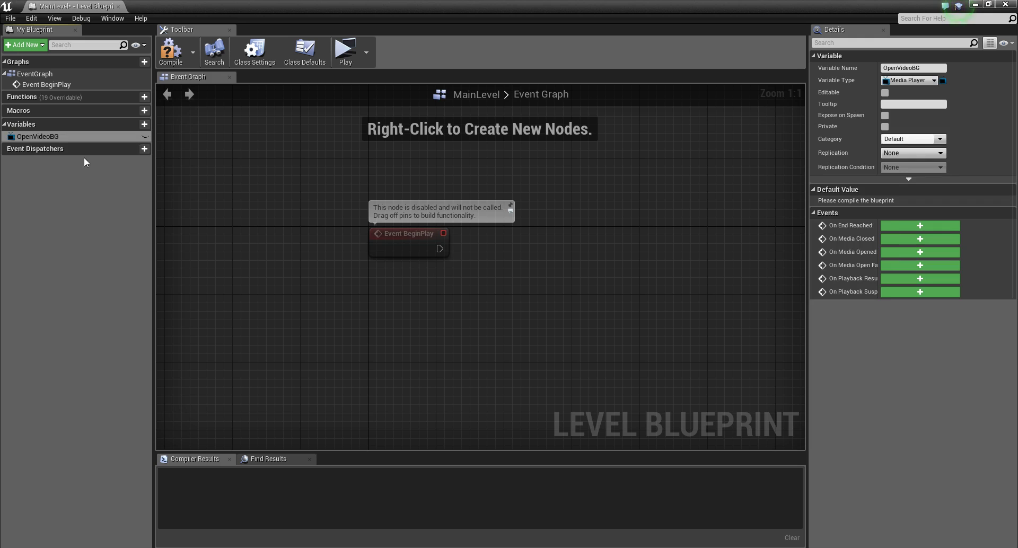
Step: Place a getter node for OpenVideoBG in the event graph and compile the level blueprint
left_click(53, 137)
left_click_drag(585, 323, 605, 327, "ctrl")
right_click_drag(698, 386, 485, 356)
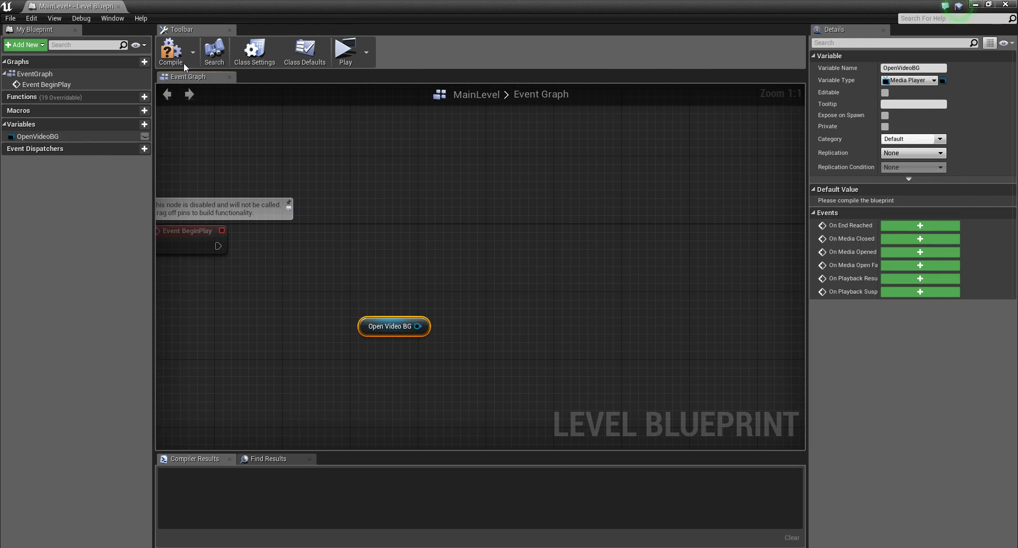
left_click(180, 59)
left_click(412, 346)
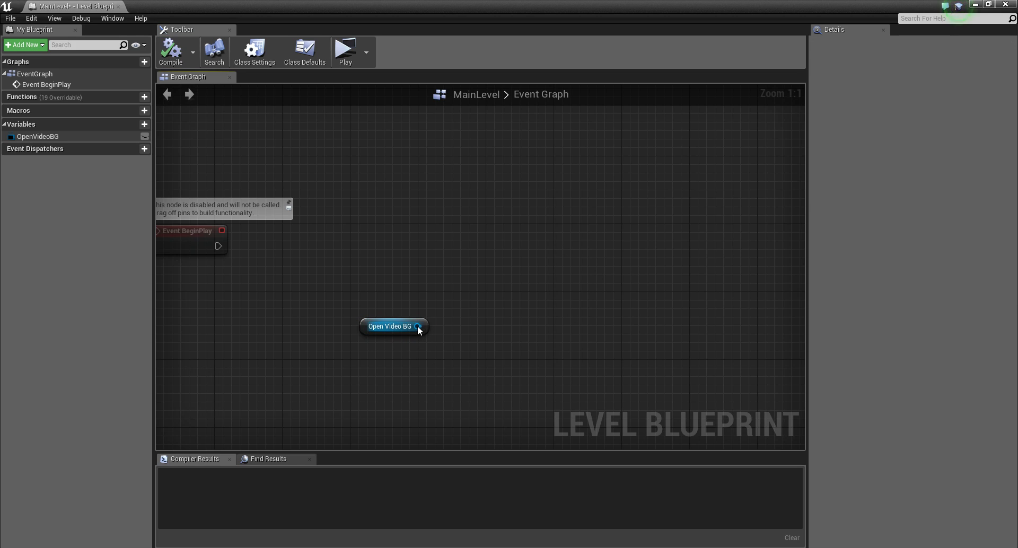
left_click(387, 326)
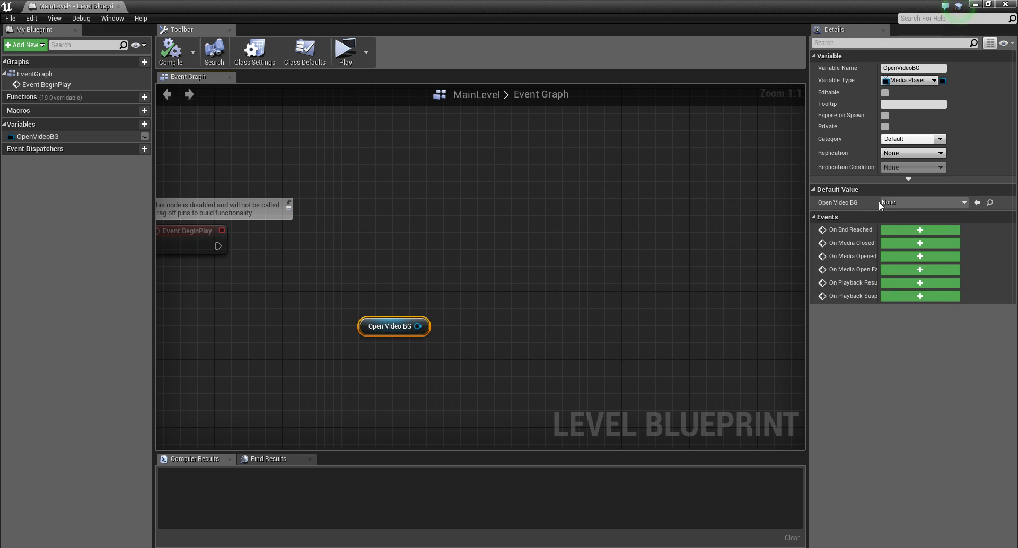
left_click(918, 202)
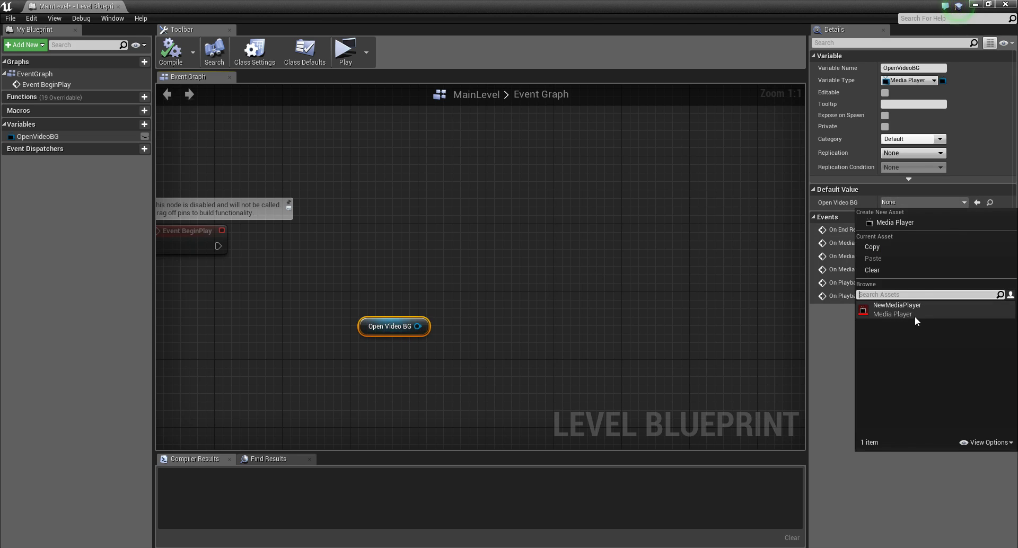
left_click(540, 249)
Step: Return to the content assets and rename the NewMediaPlayer asset as BGMediaPlayer
double_click(135, 6)
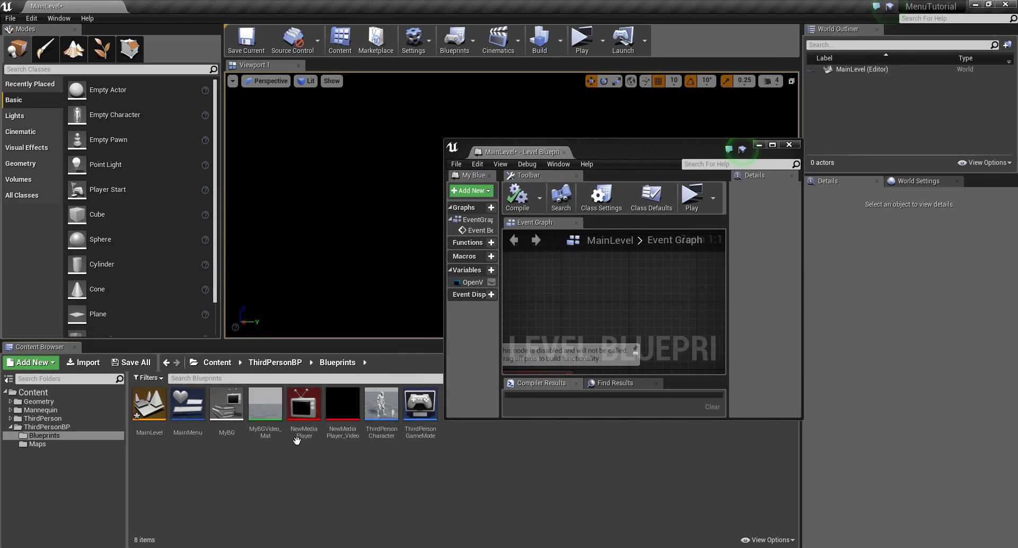
left_click(314, 434)
key("F2")
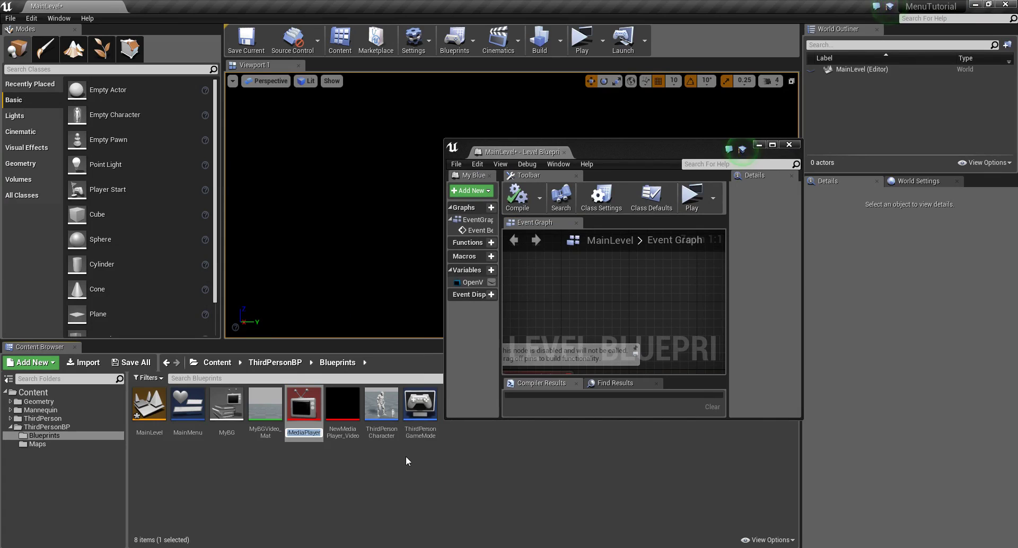
key("End")
key("Home")
key("Delete")
key("Delete")
key("Delete")
type("BG")
key("Return")
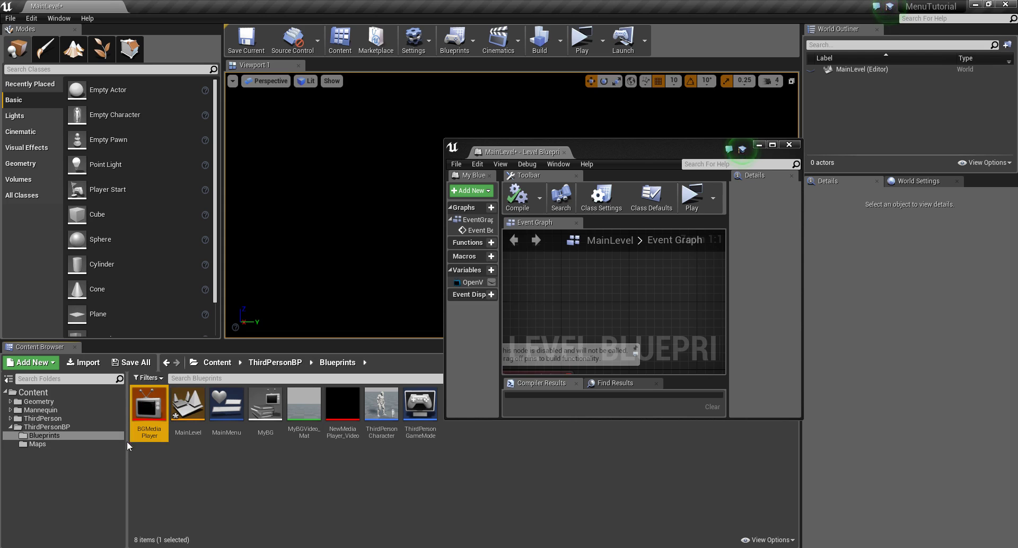
Step: Set the default value of the OpenVideoBG variable to BGMediaPlayer and compile the level blueprint
double_click(646, 144)
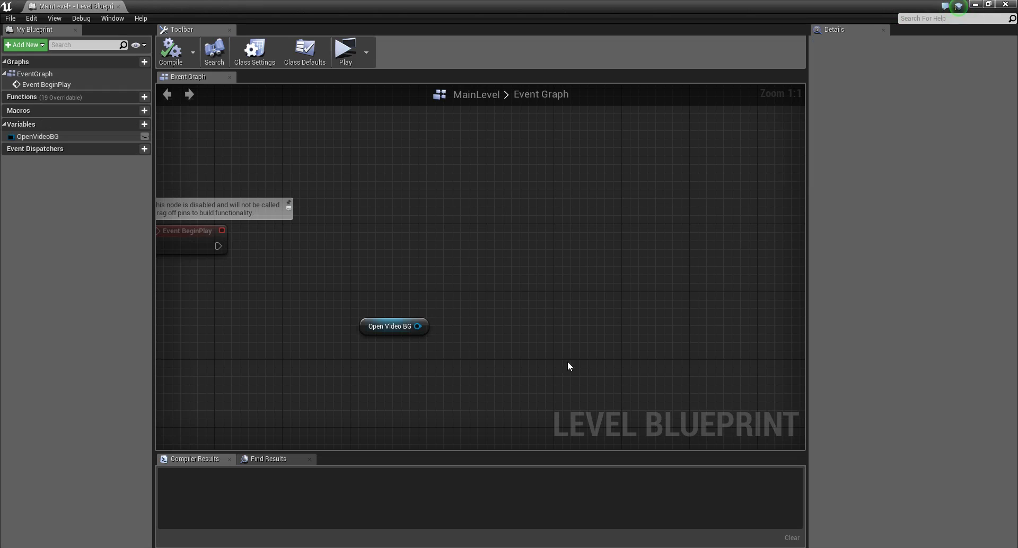
left_click(368, 321)
left_click(953, 204)
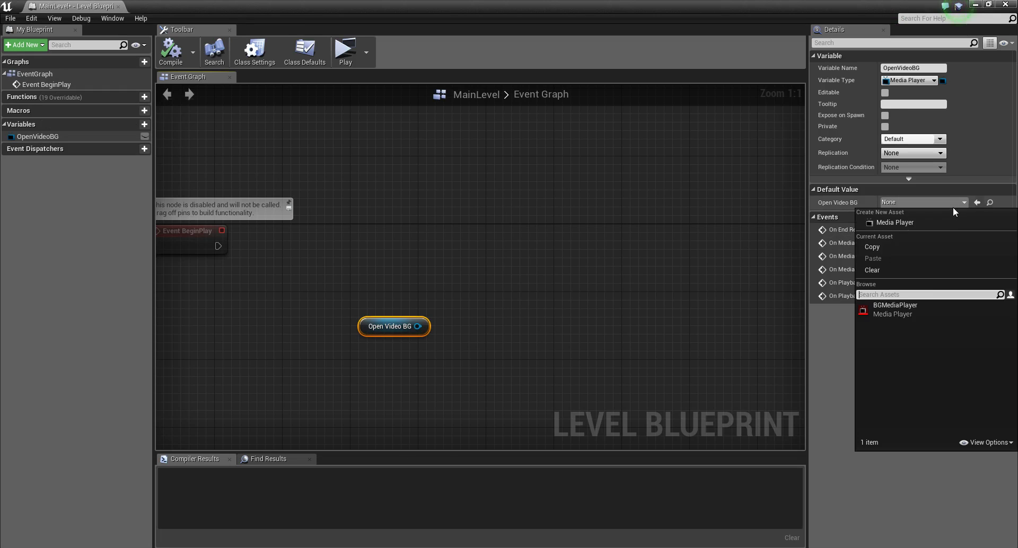
left_click(906, 313)
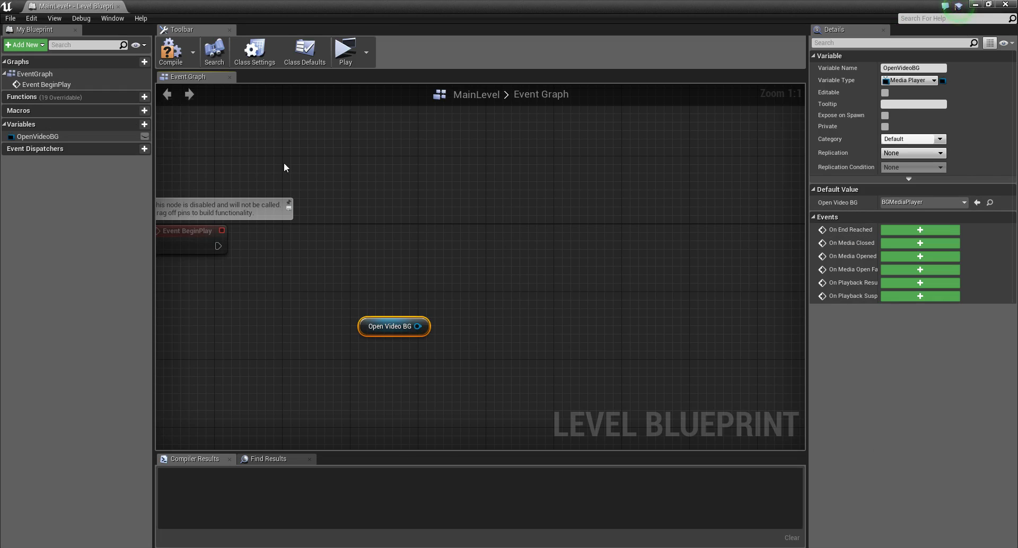
left_click(170, 51)
left_click(440, 336)
Step: Add a media player Play node targeting Open Video BG and position it above the variable getter
left_click_drag(417, 327, 495, 264)
type("PLAY")
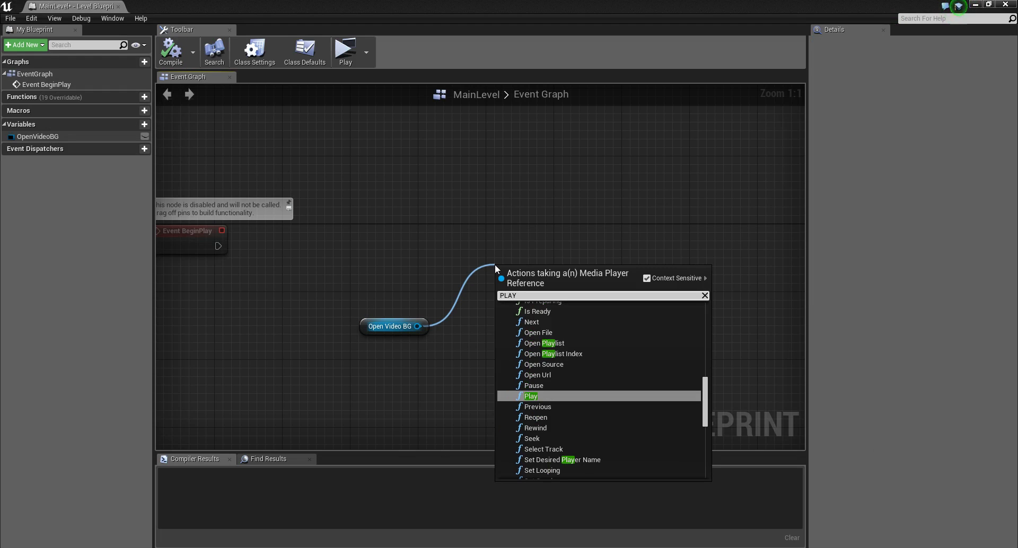
left_click(530, 396)
left_click_drag(535, 284, 494, 264)
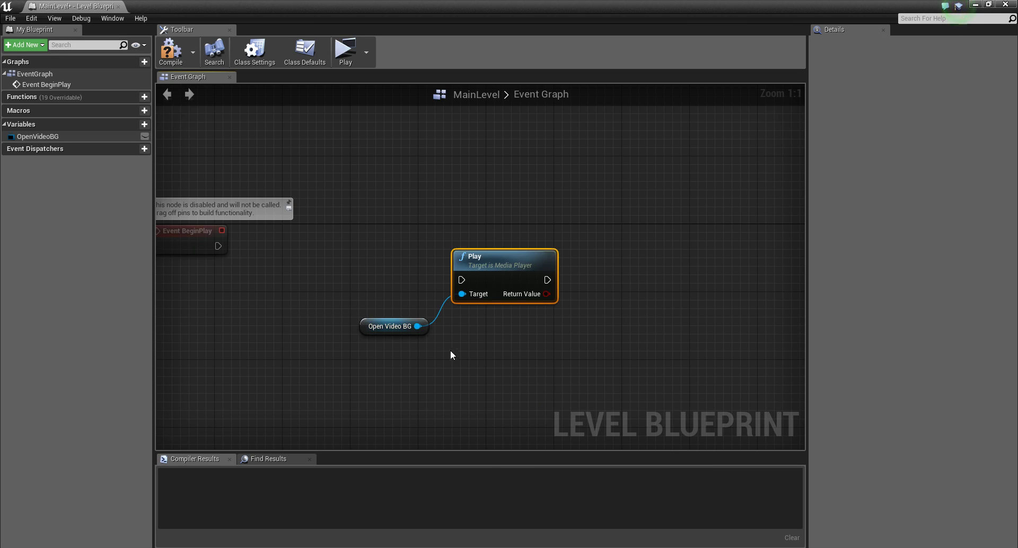
Step: Add an Open Source node targeting Open Video BG beside Play, and connect Play's execution output to it
left_click_drag(417, 327, 568, 330)
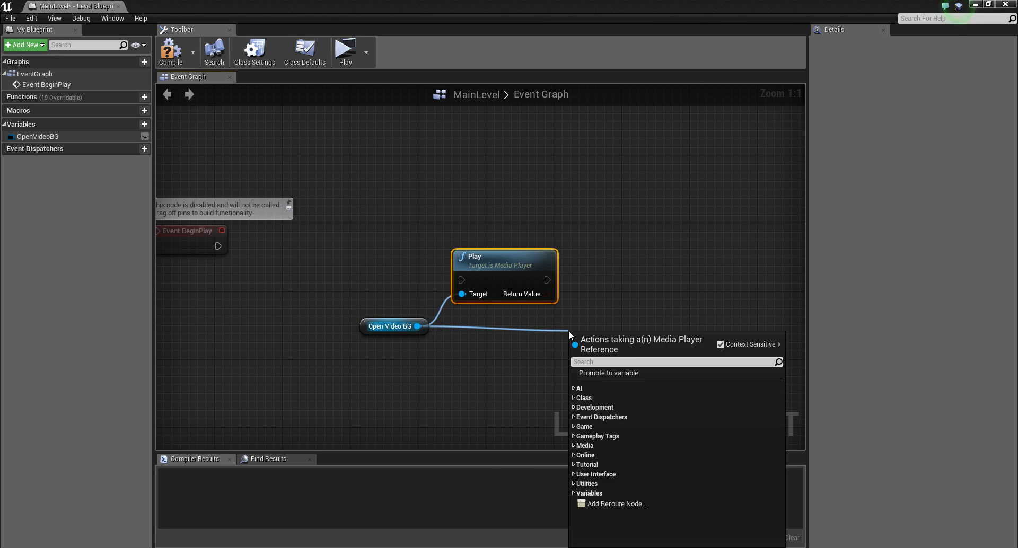
type("open")
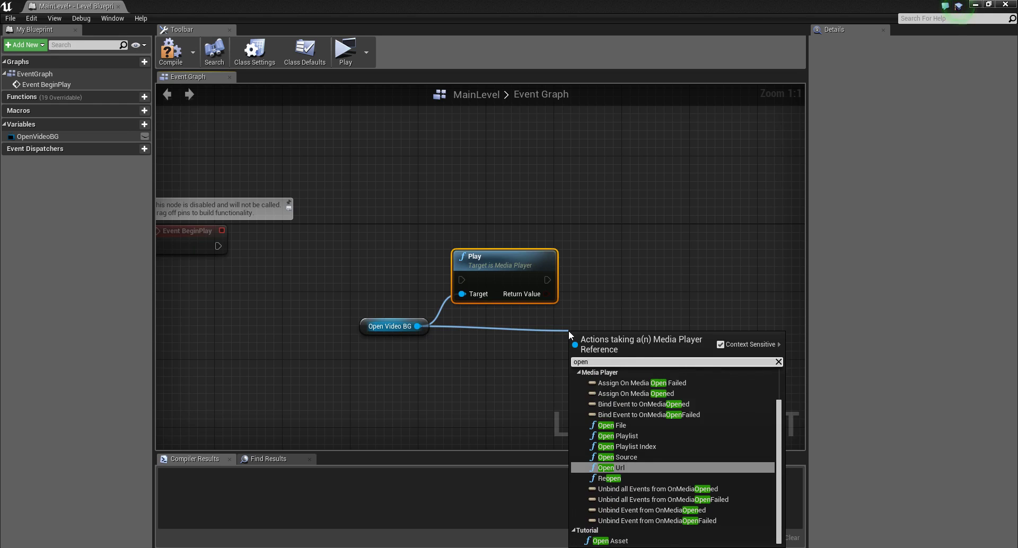
type("source")
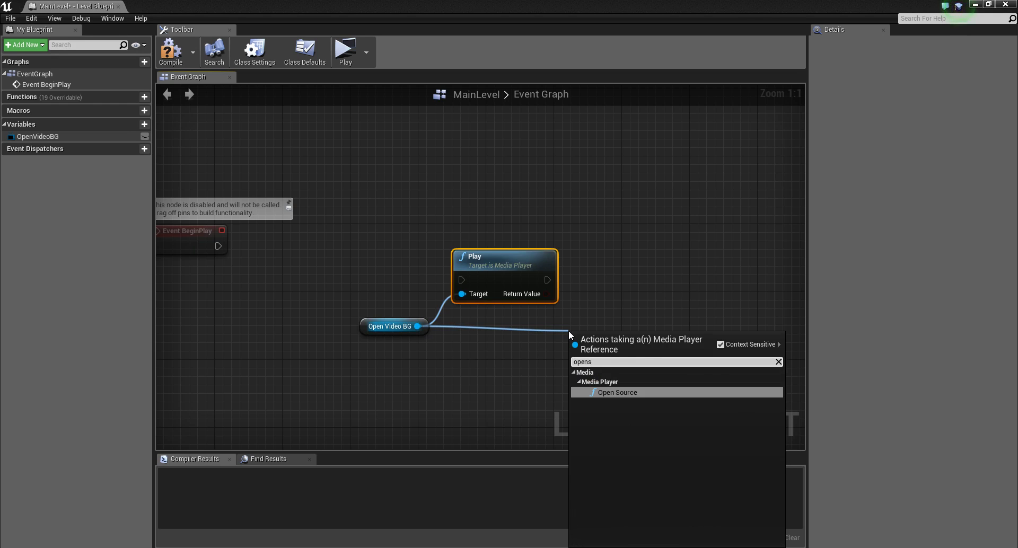
left_click(639, 395)
left_click_drag(616, 347, 625, 261)
left_click_drag(548, 280, 588, 280)
Step: Set the media source of the Open Source node to the MyBG file media source
left_click(652, 378)
left_click(630, 316)
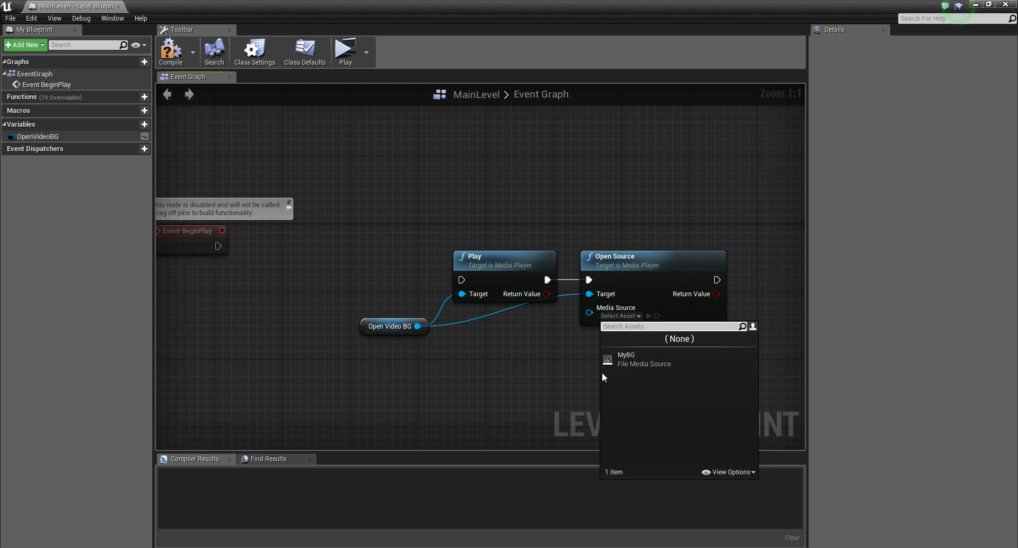
left_click(641, 365)
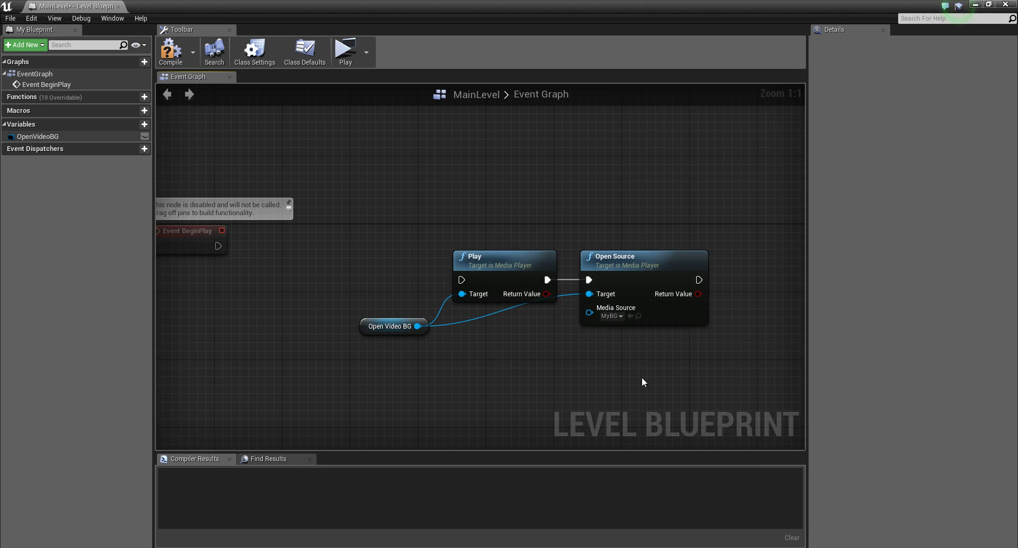
Step: Compile the level blueprint and reselect MyBG as the Open Source node's media source
left_click_drag(265, 22, 515, 87)
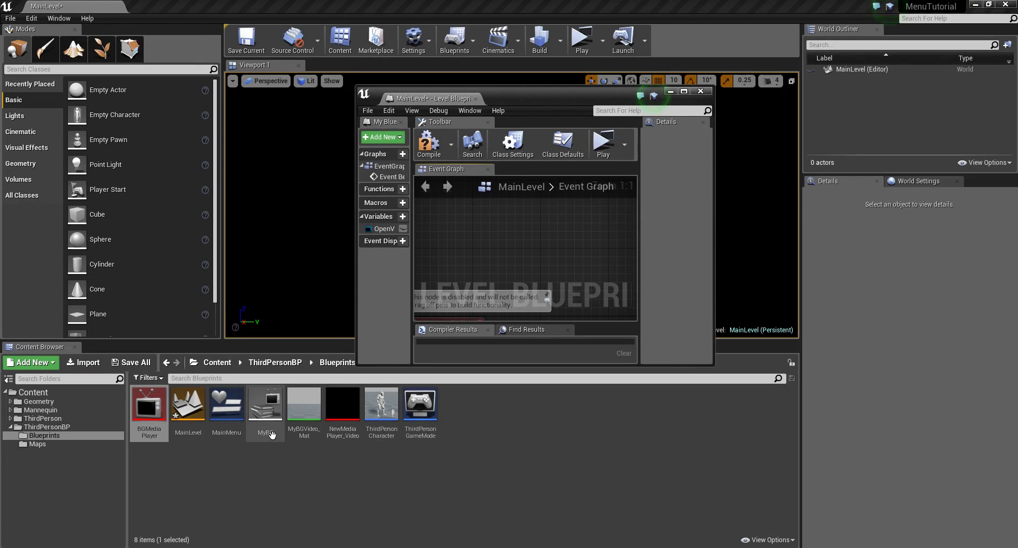
left_click(286, 460)
left_click(429, 143)
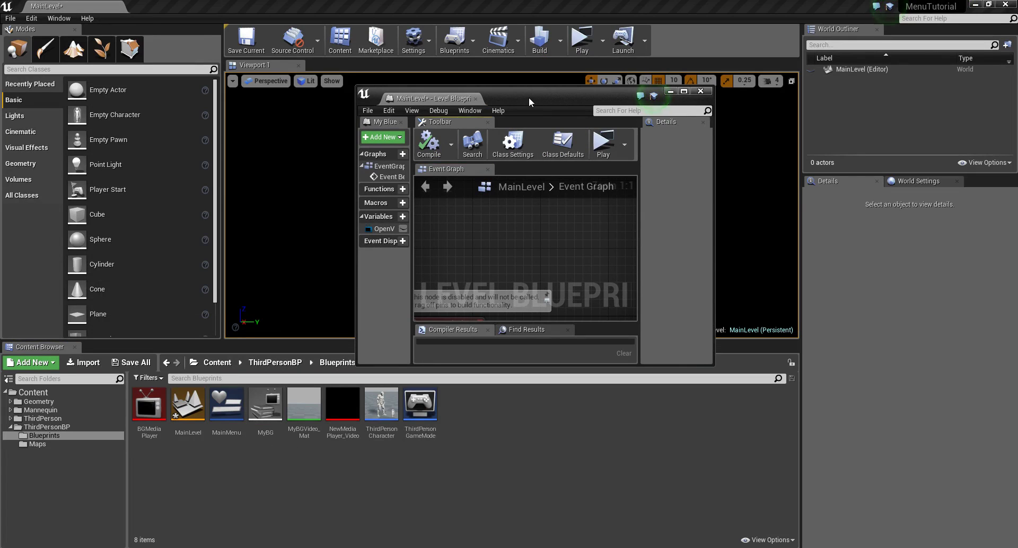
double_click(527, 97)
left_click(613, 316)
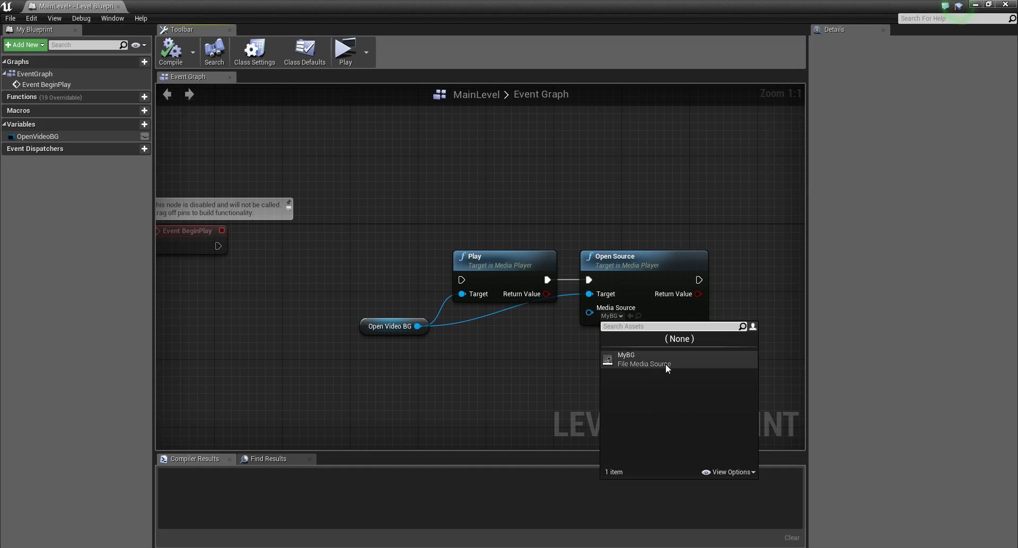
left_click(640, 365)
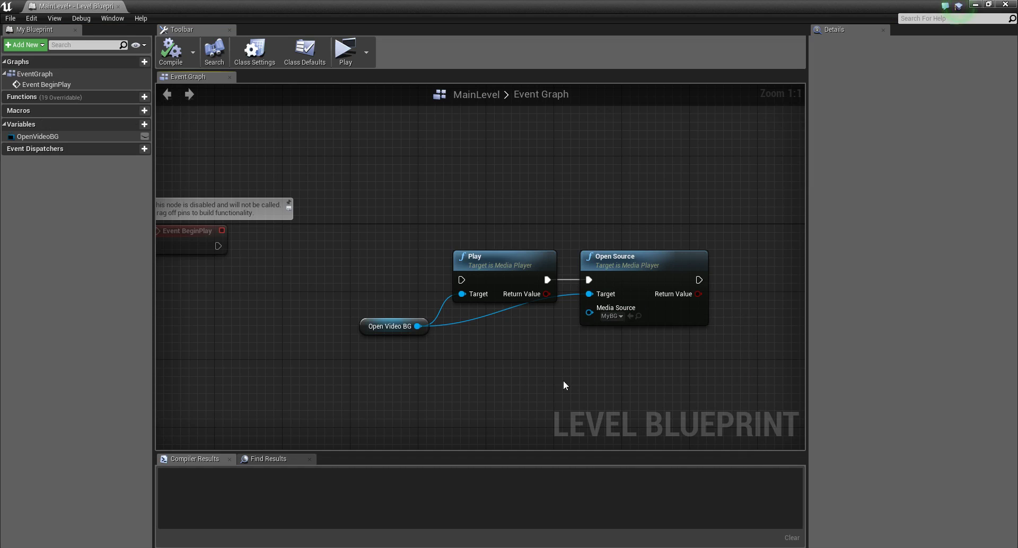
Step: Move the Play, Open Source and Open Video BG nodes away from Event BeginPlay to make room between them, and reposition Event BeginPlay
right_click_drag(317, 389, 186, 403)
right_click_drag(478, 376, 572, 360)
left_click_drag(270, 271, 641, 404)
left_click_drag(550, 292, 743, 292)
left_click(352, 307)
right_click_drag(353, 307, 472, 377)
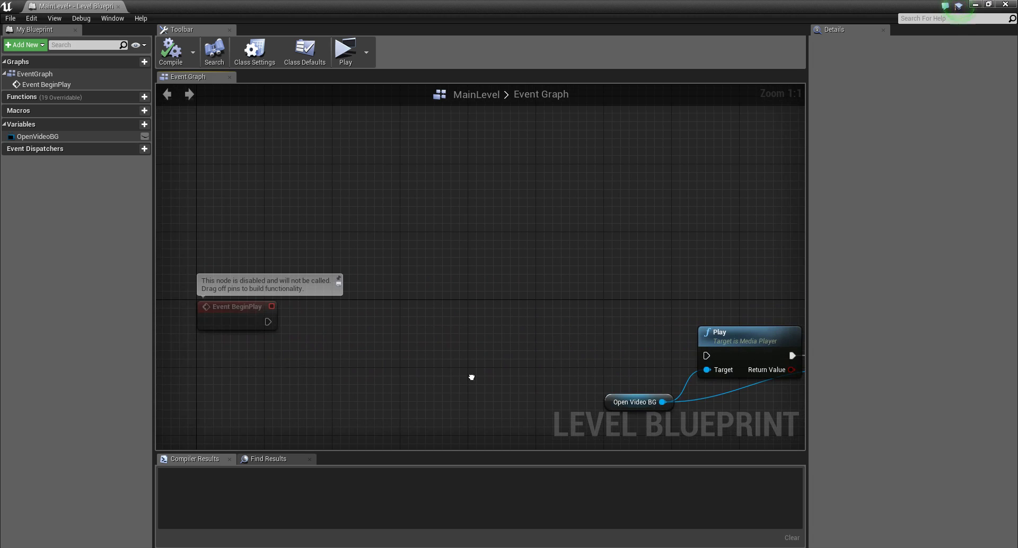
left_click_drag(269, 329, 244, 346)
left_click(297, 353)
Step: Add a Create Widget node executed from Event BeginPlay and set its class to MainMenu
left_click_drag(257, 349, 320, 358)
type("create")
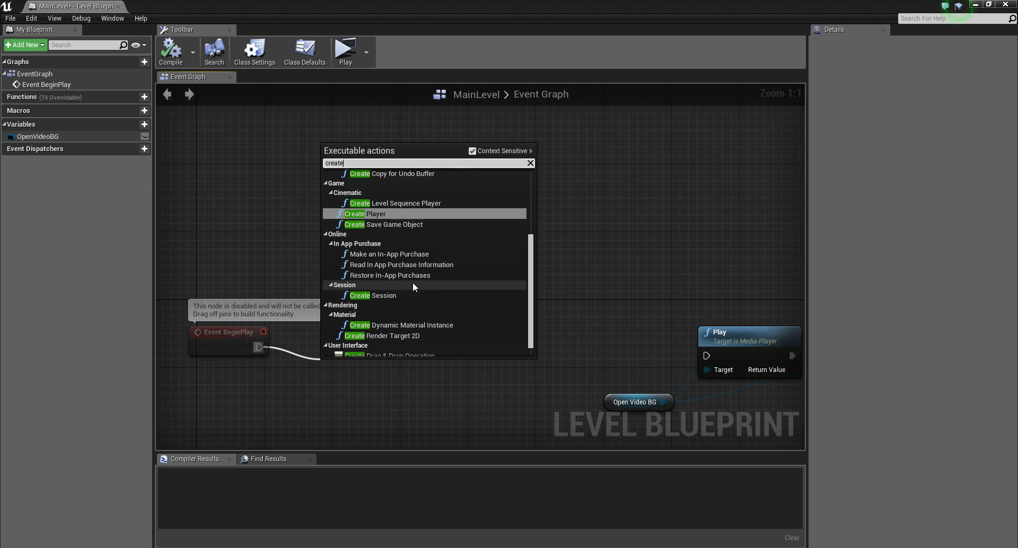
type("wid")
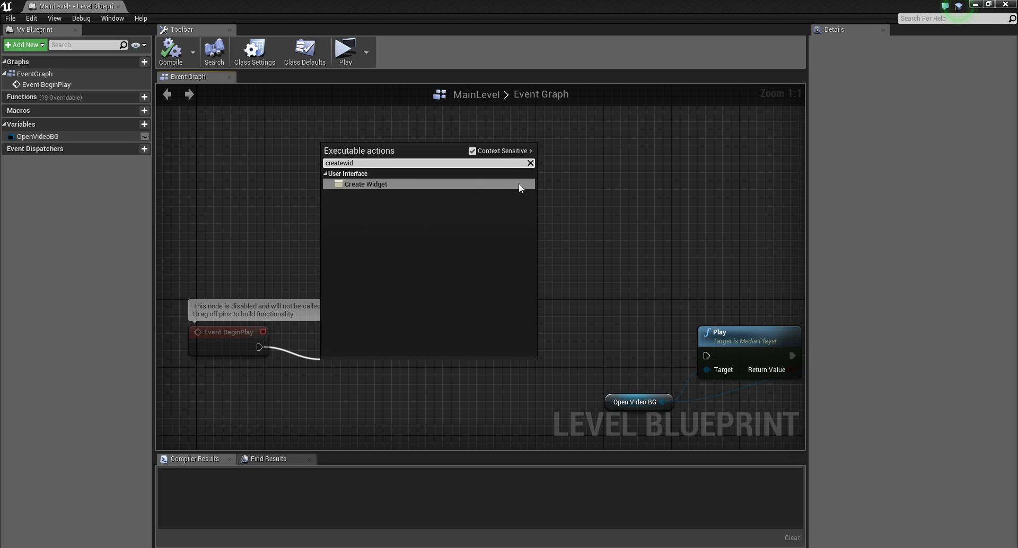
left_click(385, 183)
left_click_drag(354, 373, 342, 338)
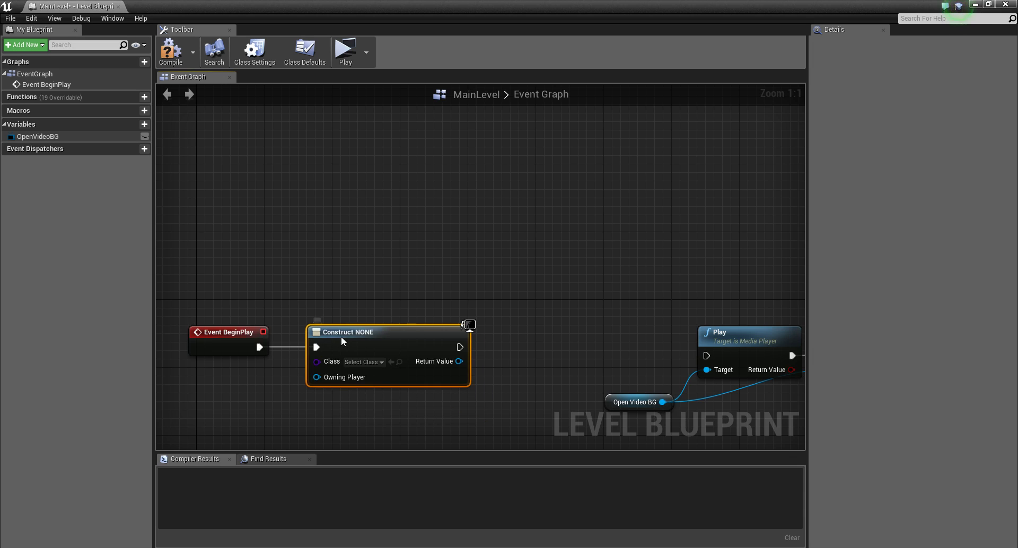
left_click(363, 362)
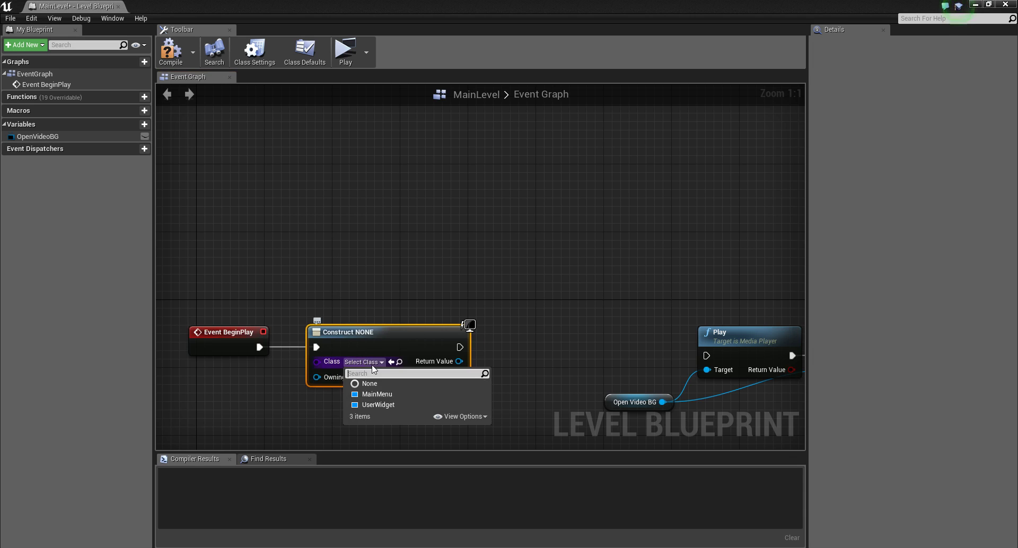
left_click(377, 394)
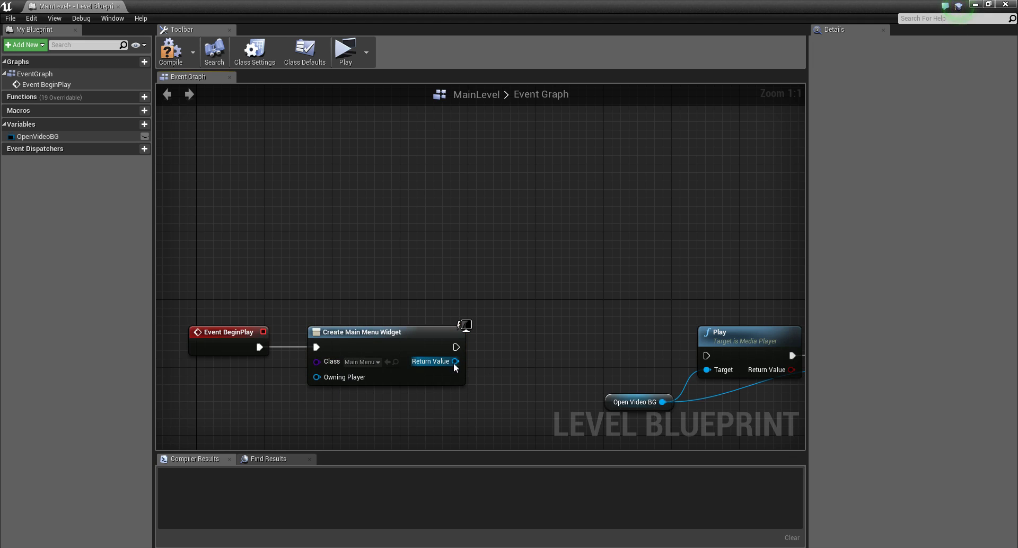
Step: Add an Add to Viewport node for the created widget beside it, and connect its execution output to Play
left_click_drag(455, 363, 482, 364)
type("add to vie")
left_click(526, 221)
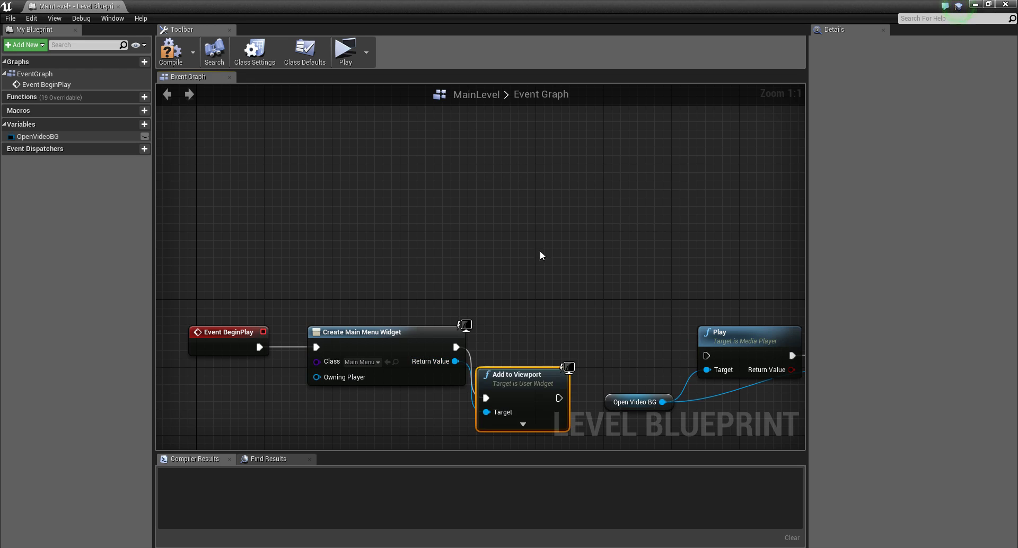
left_click_drag(522, 366, 710, 354)
left_click(676, 319)
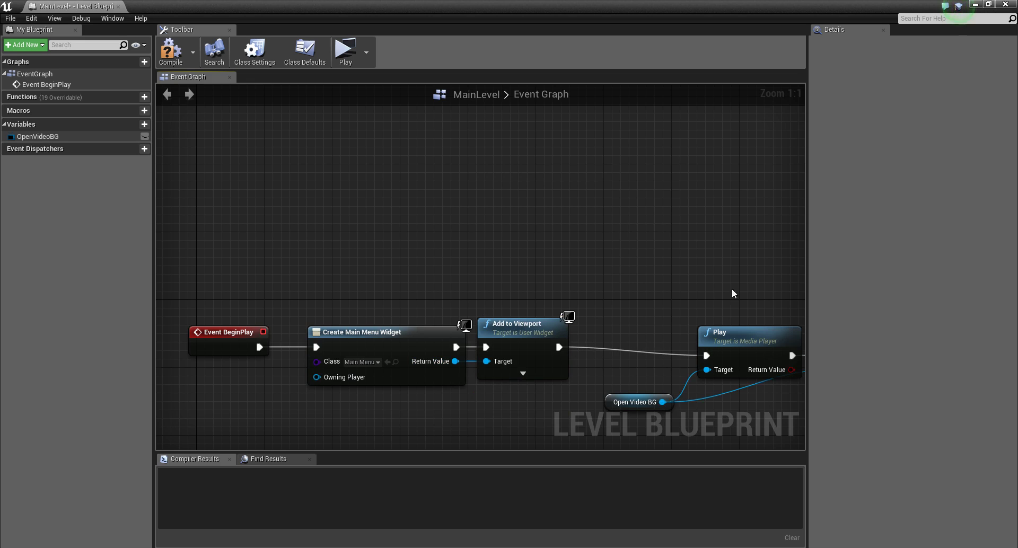
Step: Move the Play, Open Source and Open Video BG nodes closer to Add to Viewport, aligning the execution wires
right_click_drag(730, 293, 462, 231)
left_click_drag(432, 229, 701, 443)
left_click_drag(692, 271, 606, 262)
Step: Compile the level blueprint and run the game preview to check the menu's video background, closing it when done
left_click(170, 52)
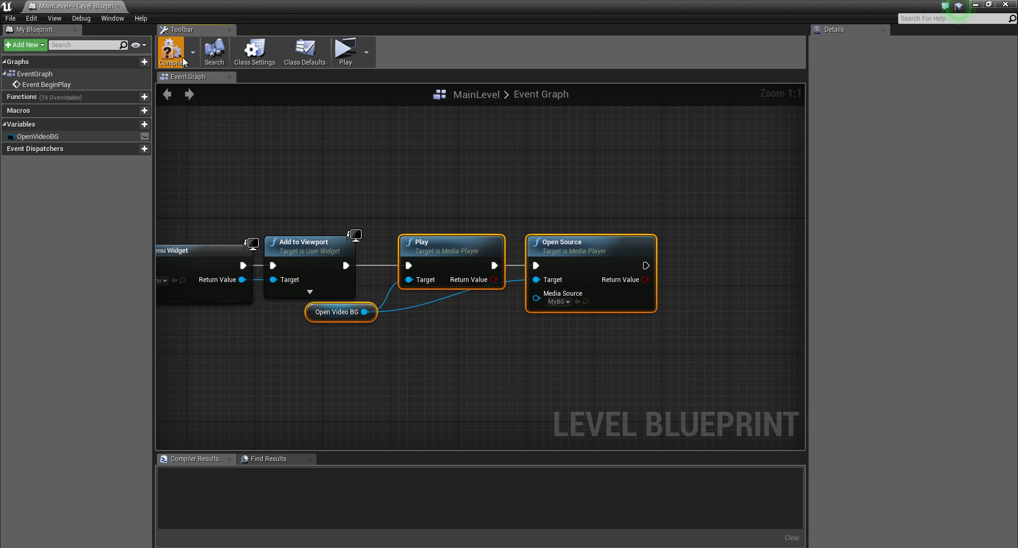
left_click(346, 50)
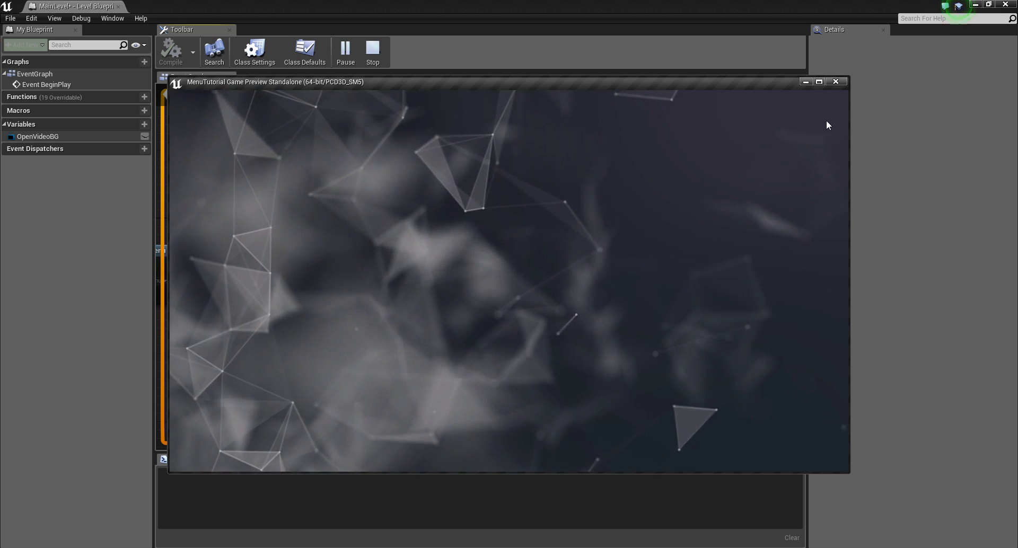
left_click(836, 82)
Step: Add a reroute point to the wire from Open Video BG to Open Source, place it below Play, and compile
right_click_drag(613, 264, 452, 329)
double_click(264, 371)
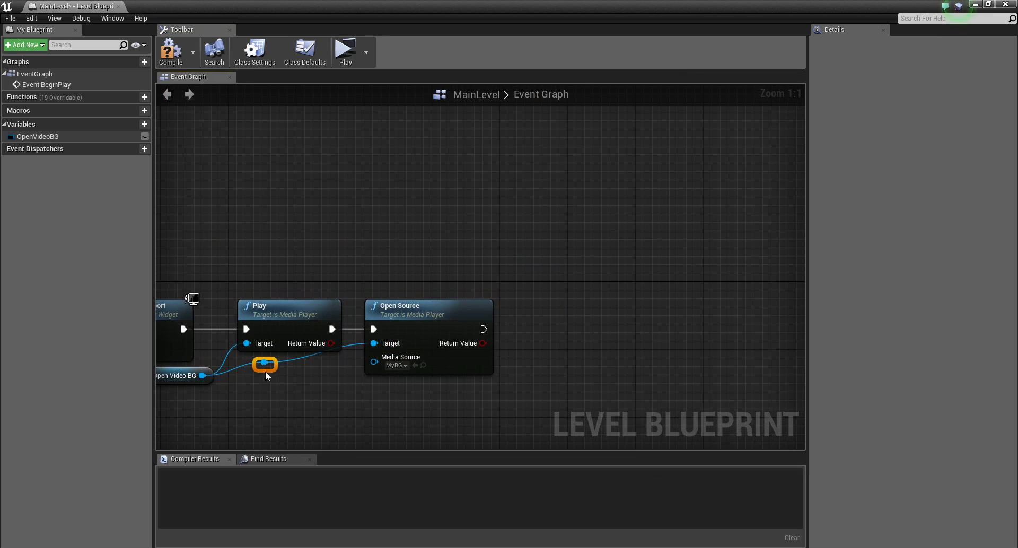
left_click_drag(270, 370, 329, 384)
left_click(376, 402)
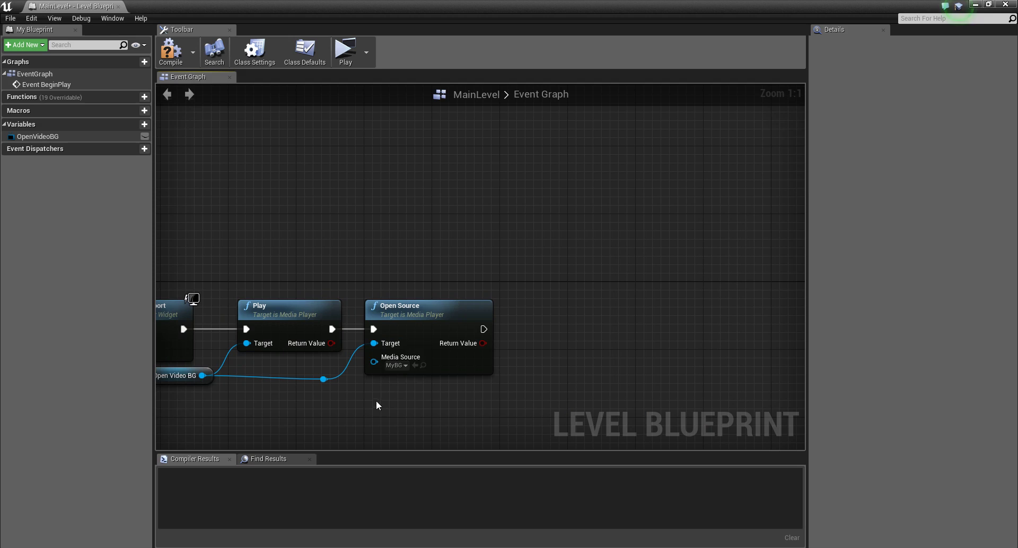
key("F7")
Step: Add a Play Sound 2D node executed after Open Source
left_click_drag(484, 330, 535, 329)
type("open")
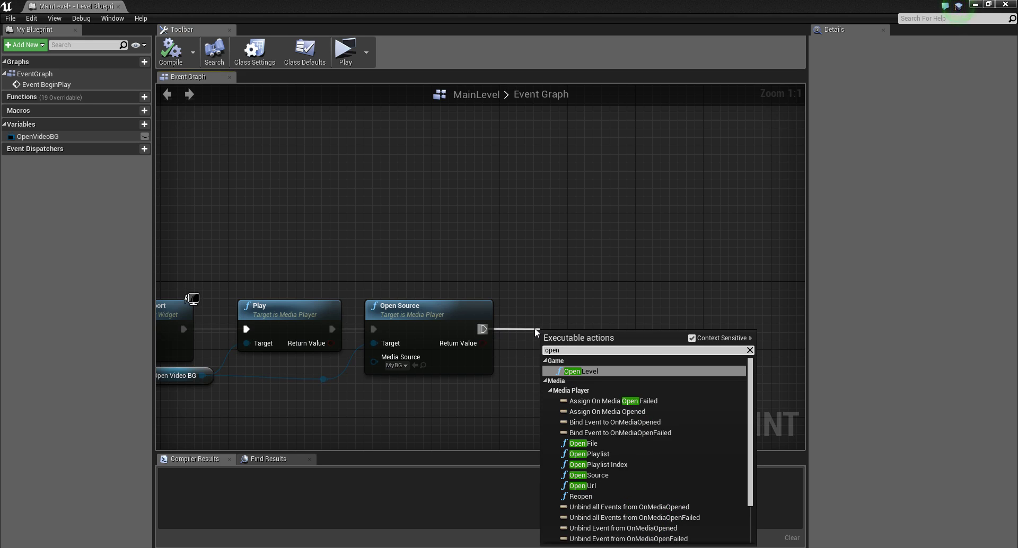
type(" 2d")
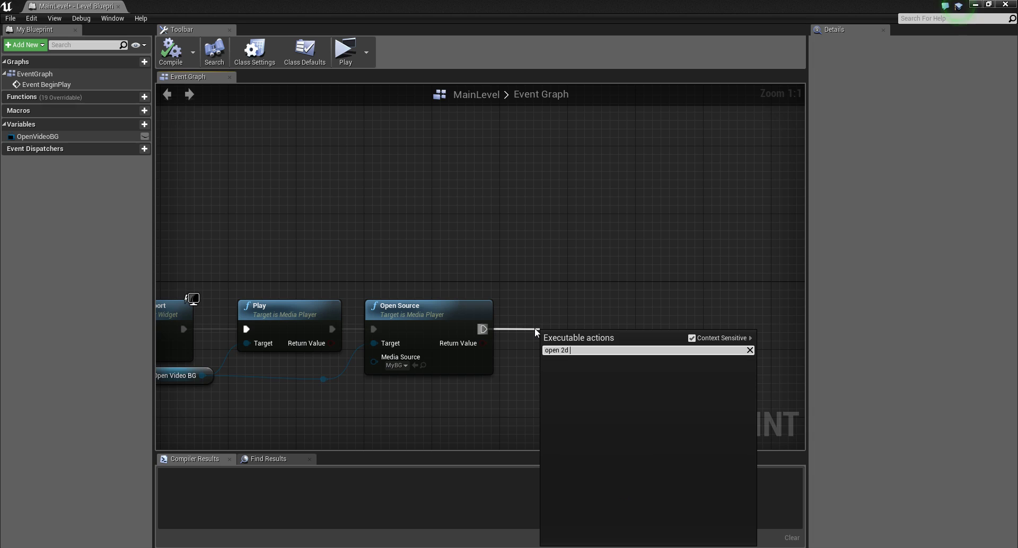
key("BackSpace")
key("BackSpace")
key("BackSpace")
key("BackSpace")
key("BackSpace")
key("BackSpace")
key("BackSpace")
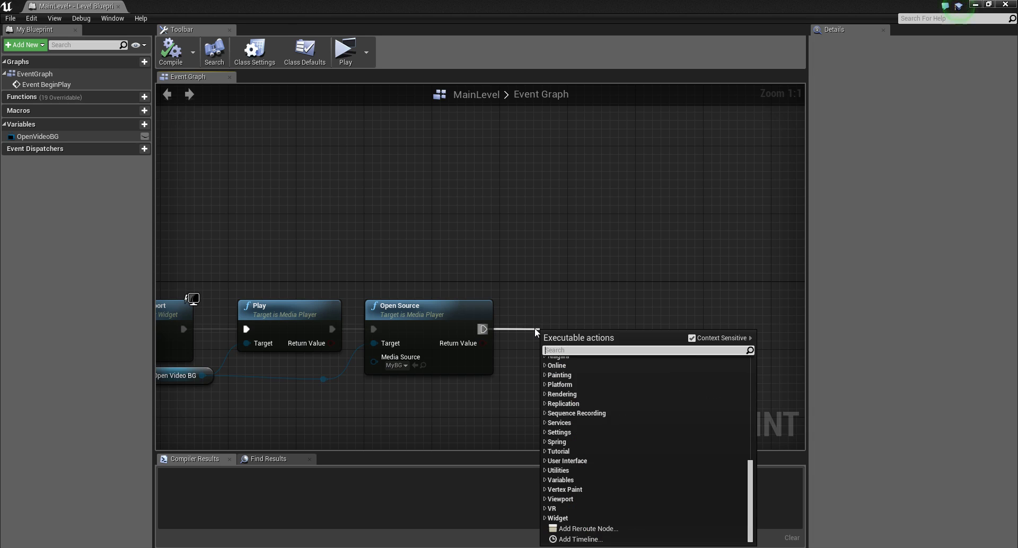
type("paly")
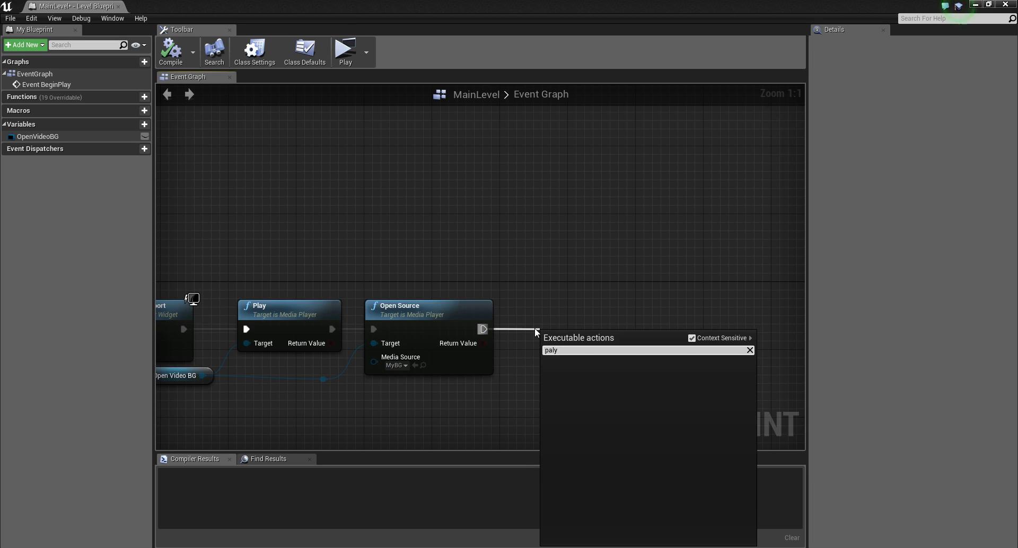
key("BackSpace")
key("BackSpace")
key("BackSpace")
type("l")
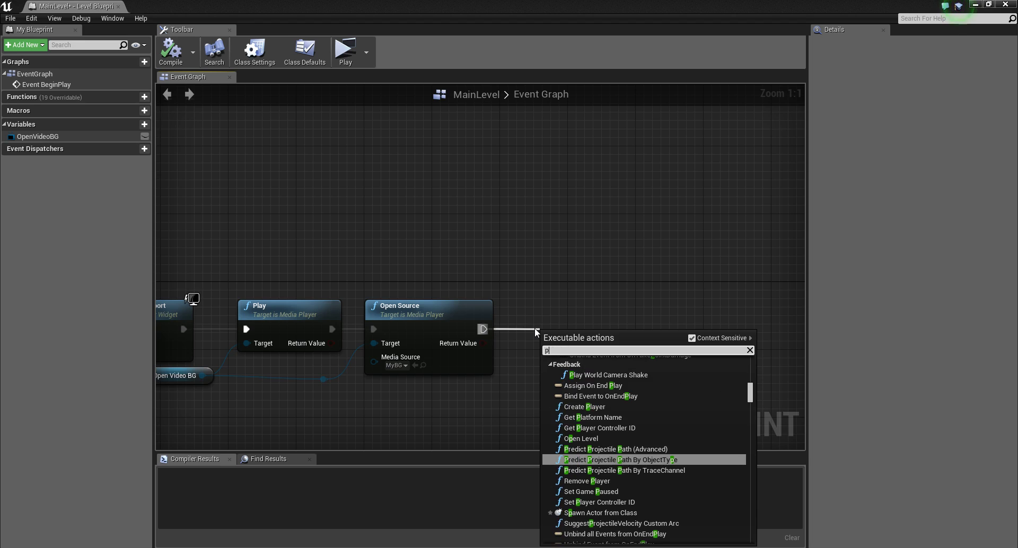
type("ay")
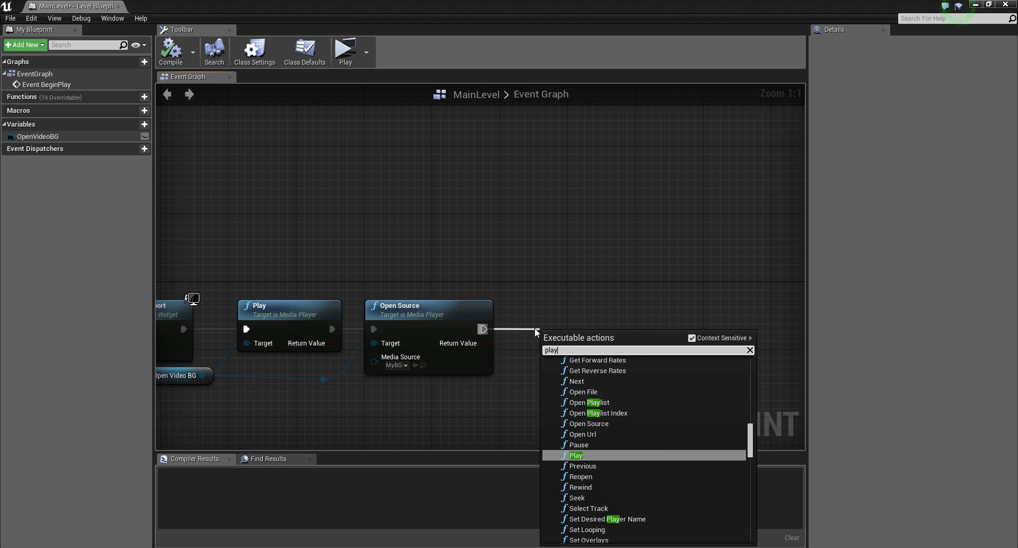
type(" 2d")
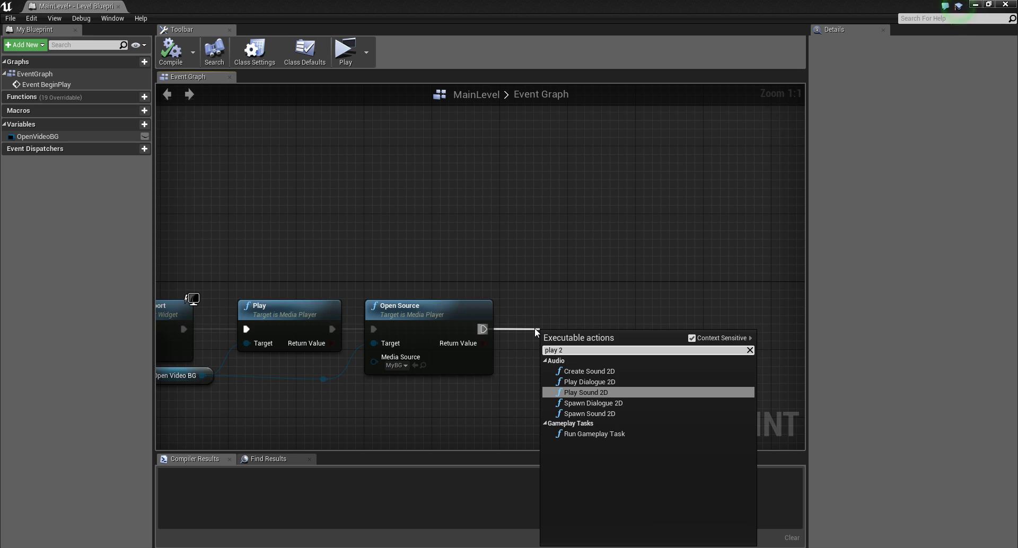
left_click(583, 392)
left_click(603, 409)
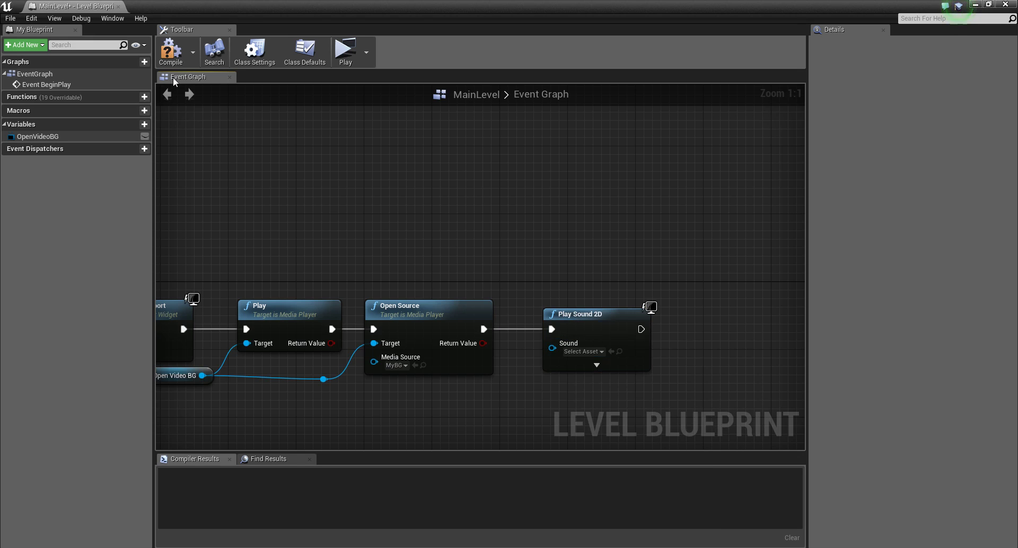
Step: Close the level blueprint and switch to Leawo Video Converter Ultimate, opening its dialog for importing videos
left_click(119, 7)
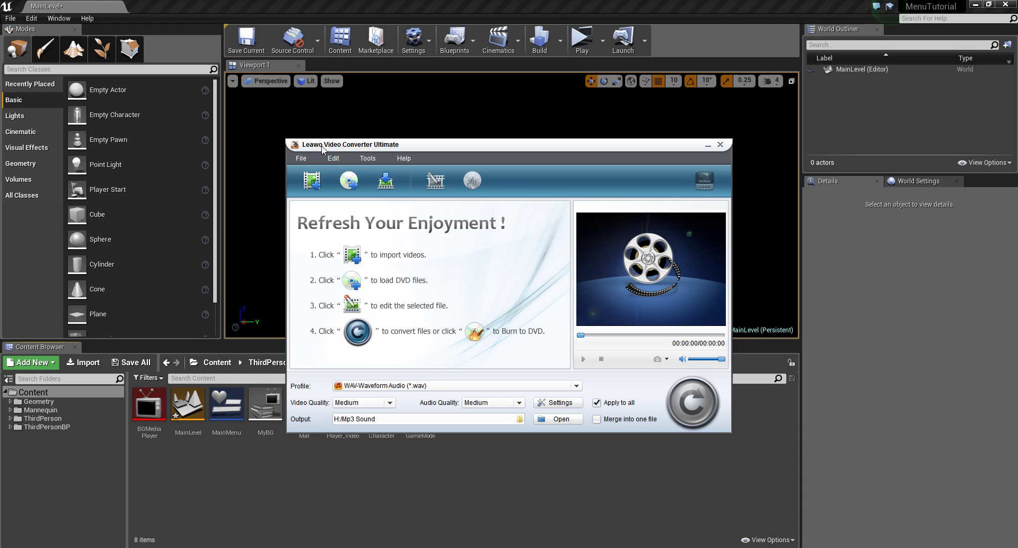
left_click_drag(386, 148, 404, 193)
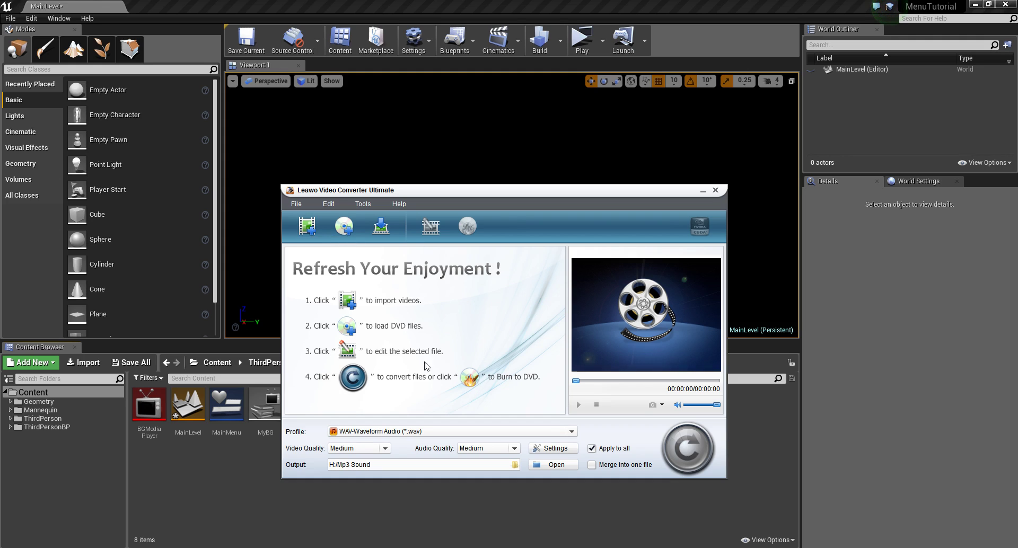
left_click(307, 226)
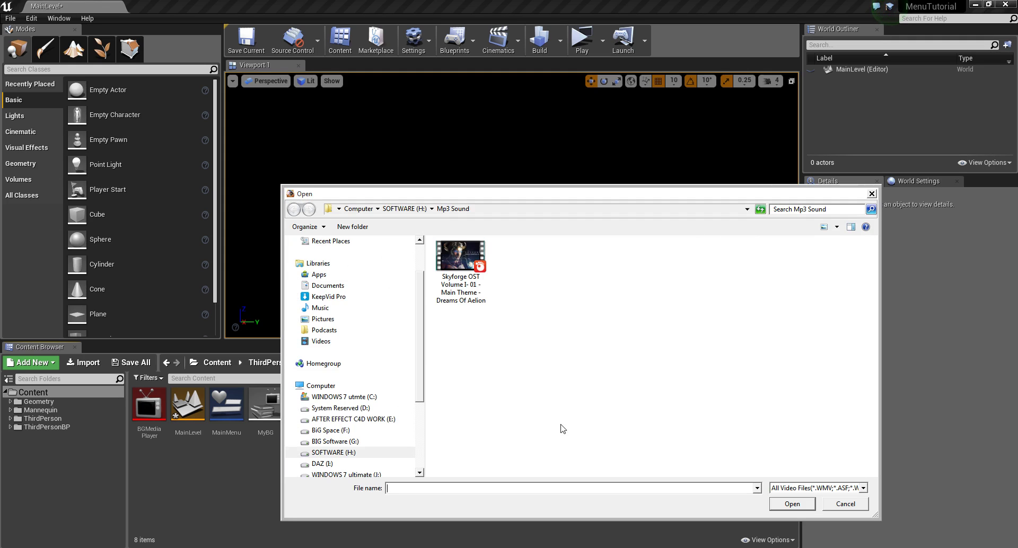
Step: Preview the Skyforge OST main theme video in a media player, skip ahead in it, and close the player
right_click(467, 257)
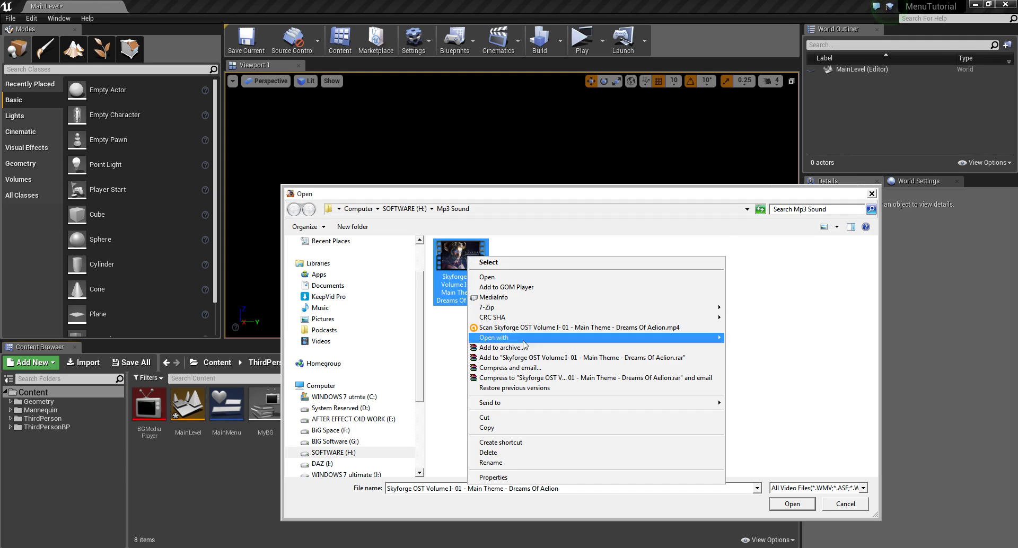
mouse_move(508, 340)
left_click(783, 361)
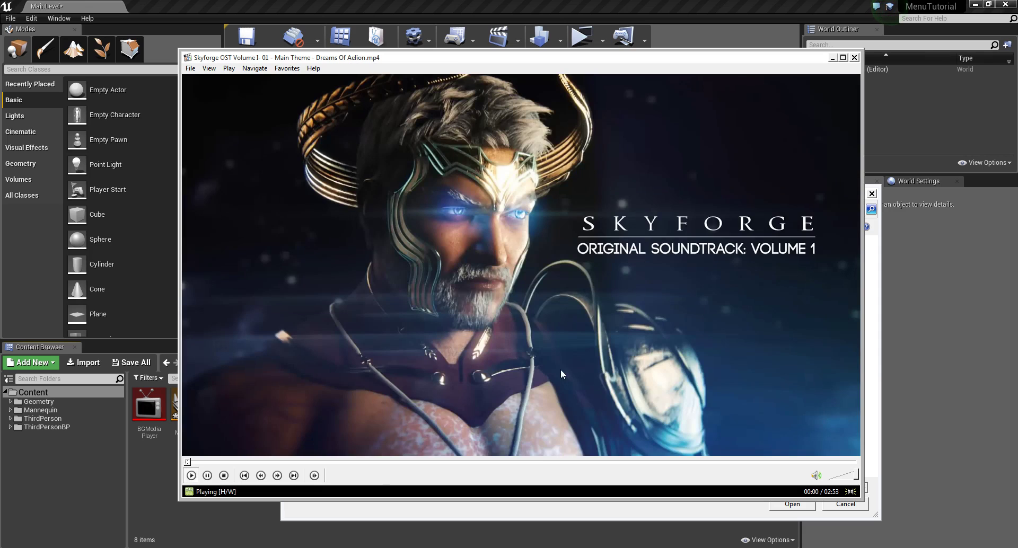
left_click_drag(254, 462, 313, 463)
left_click(854, 57)
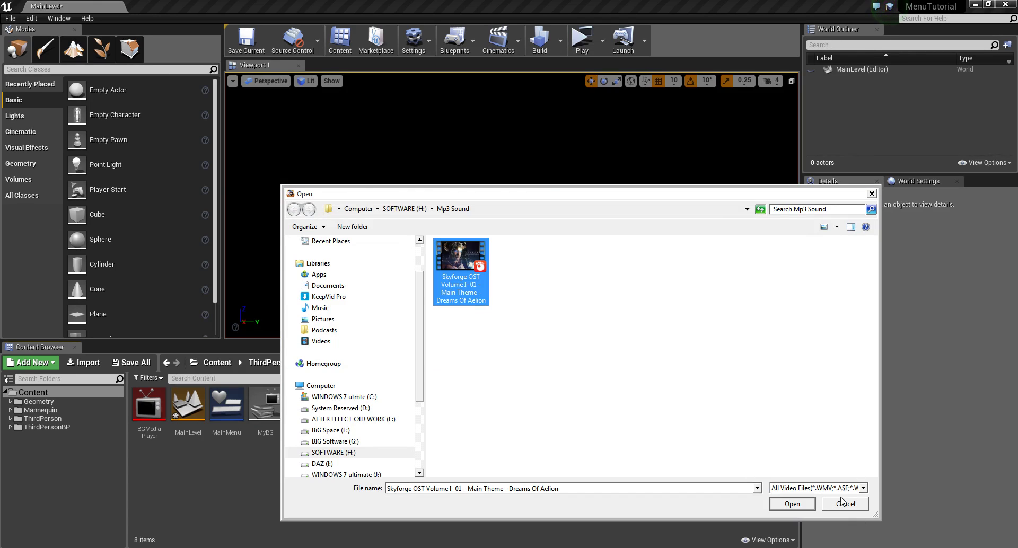
Step: Import the Skyforge OST Volume I- 01 - Main Theme - Dreams Of Aelion video using the All Video Files filter
left_click(863, 488)
left_click(848, 350)
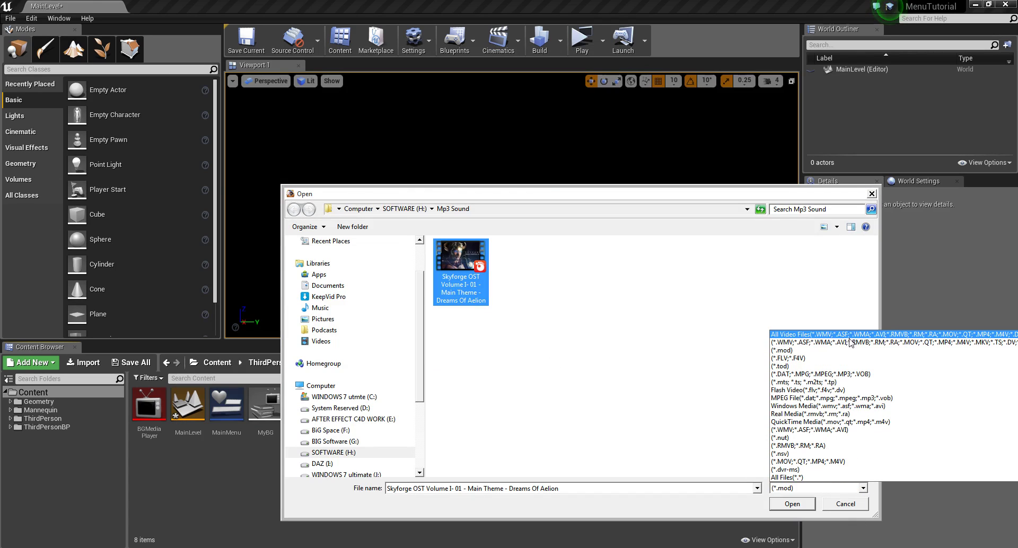
left_click(821, 491)
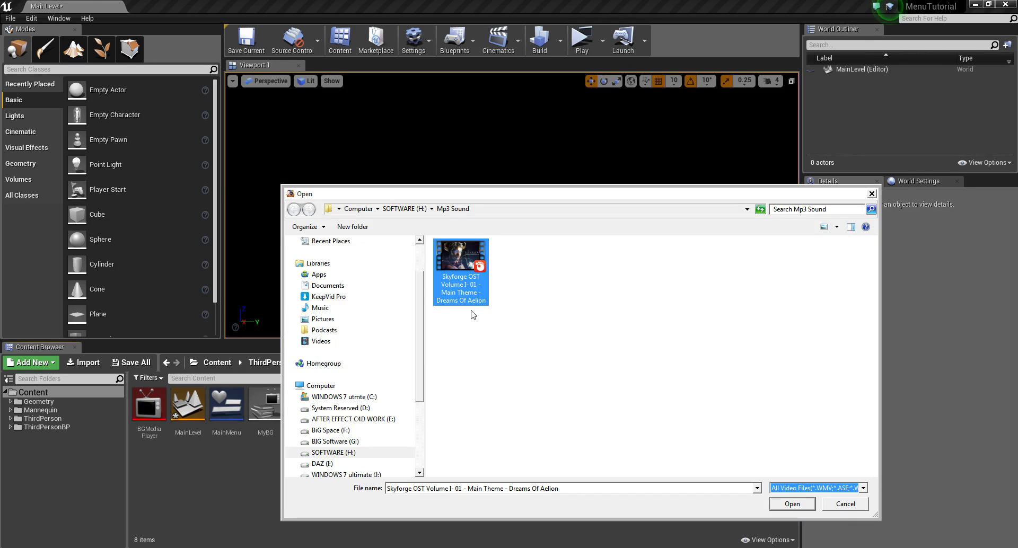
left_click(792, 504)
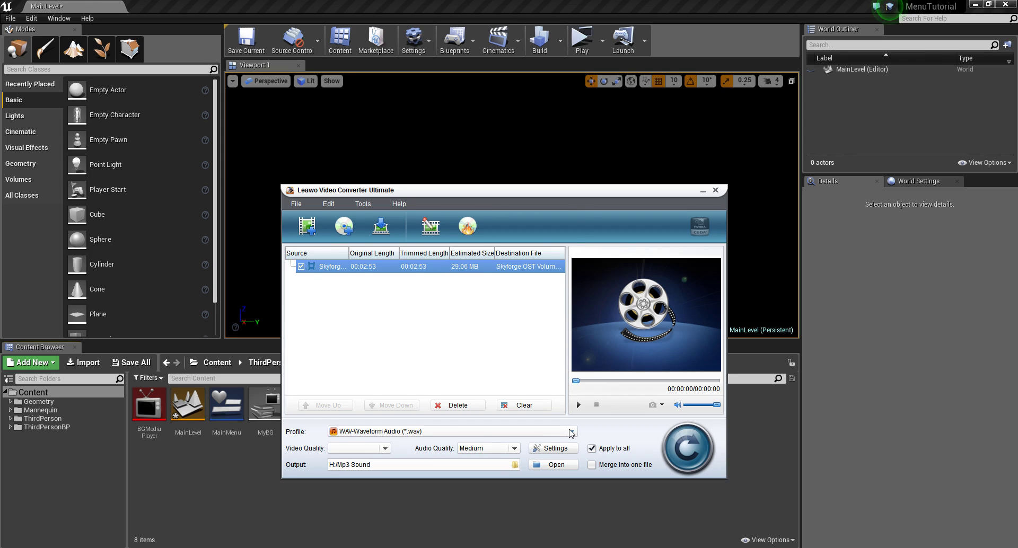
Step: Browse the Common Audio output profiles and close the NVIDIA Backend error dialog
left_click(397, 434)
mouse_move(358, 244)
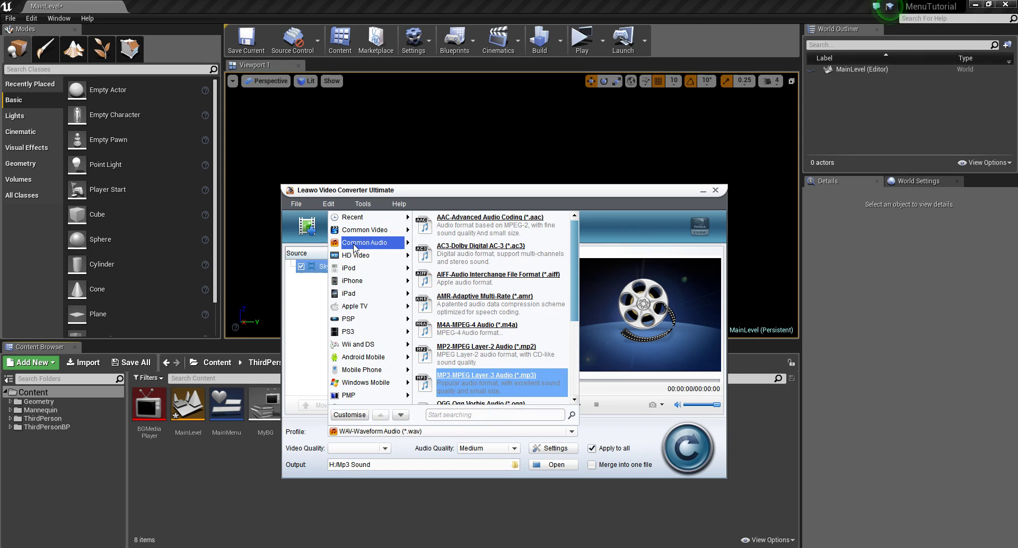
scroll(480, 345, "down", 2)
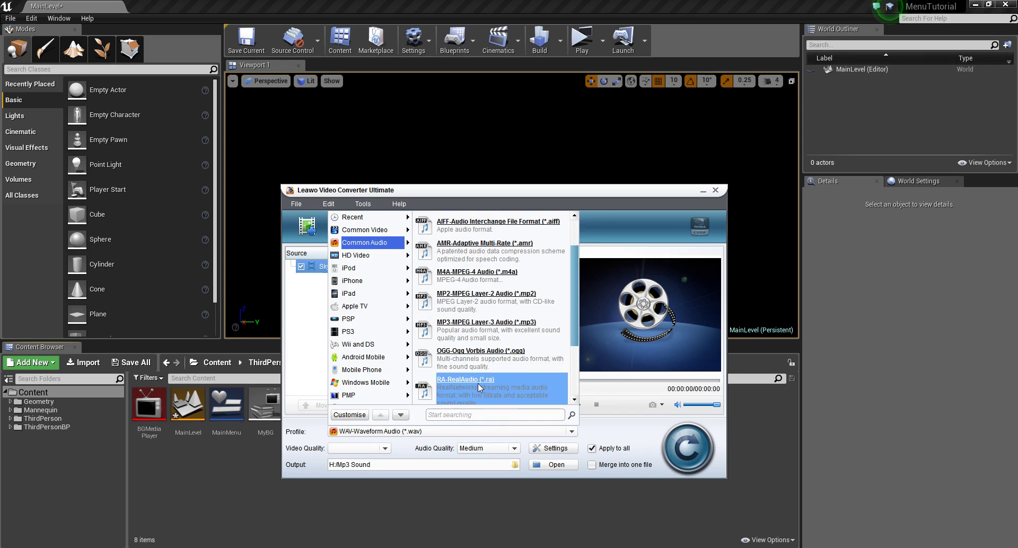
scroll(477, 340, "up", 2)
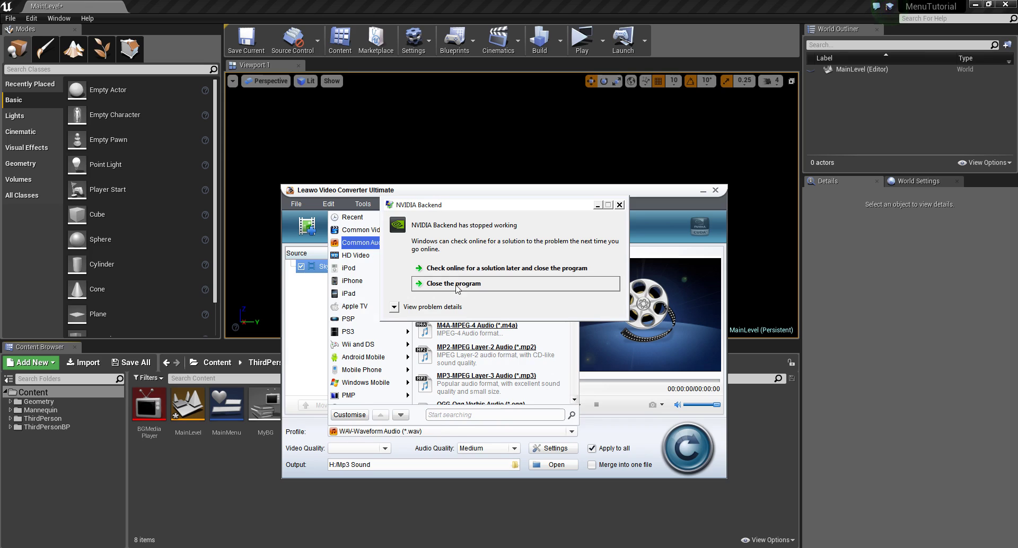
left_click(455, 285)
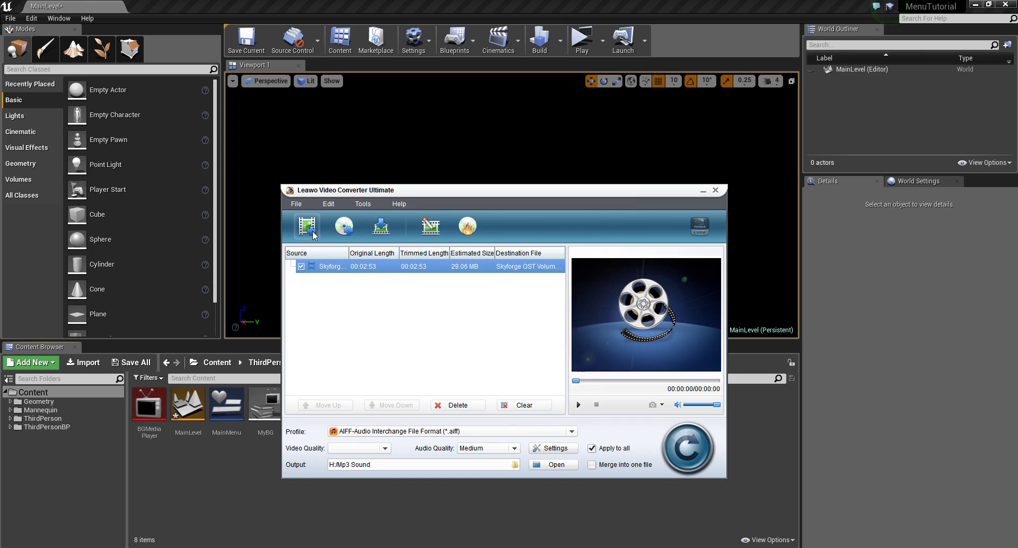
Step: Set the output profile to WAV-Waveform Audio (*.wav) from the Common Audio formats
left_click(554, 431)
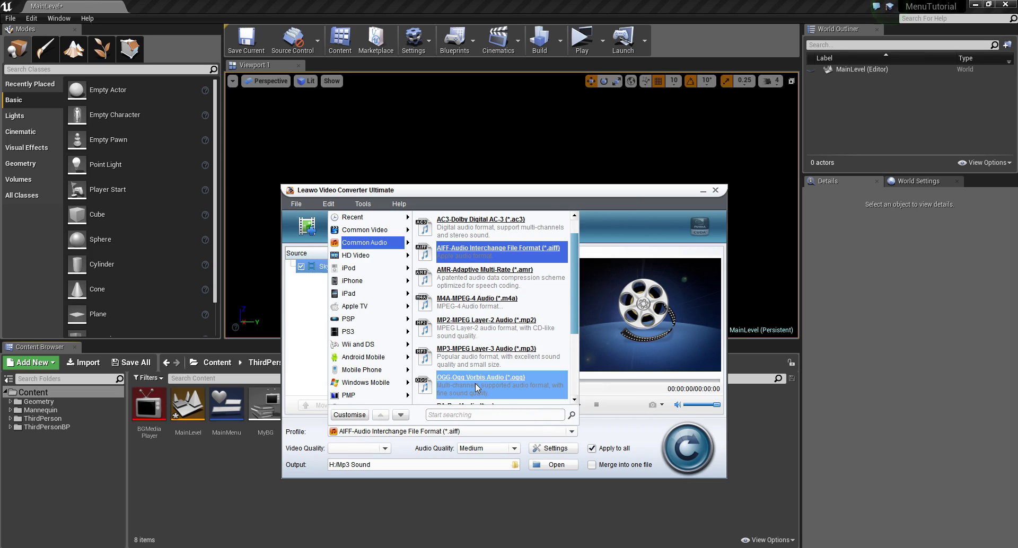
scroll(463, 337, "down", 2)
scroll(463, 337, "down", 3)
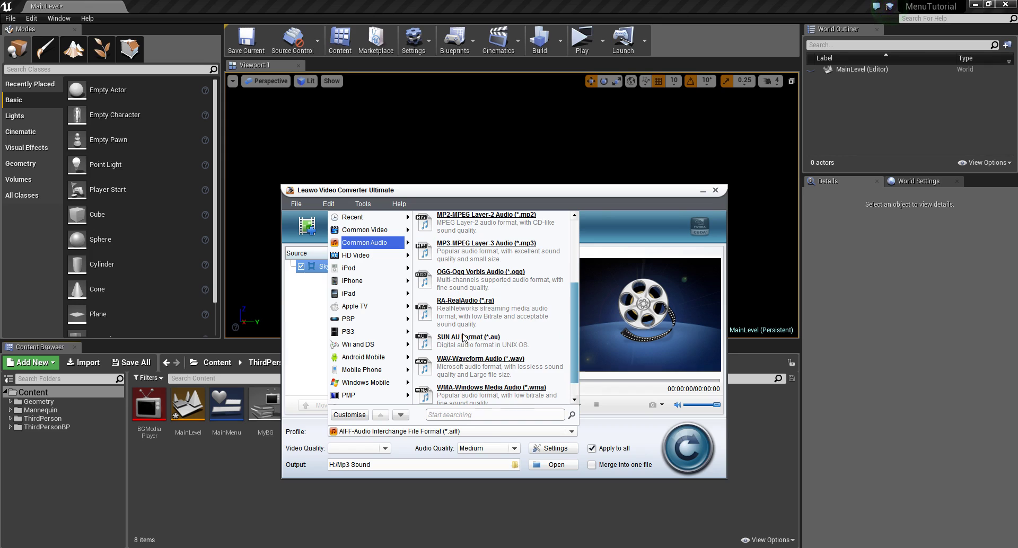
left_click(476, 367)
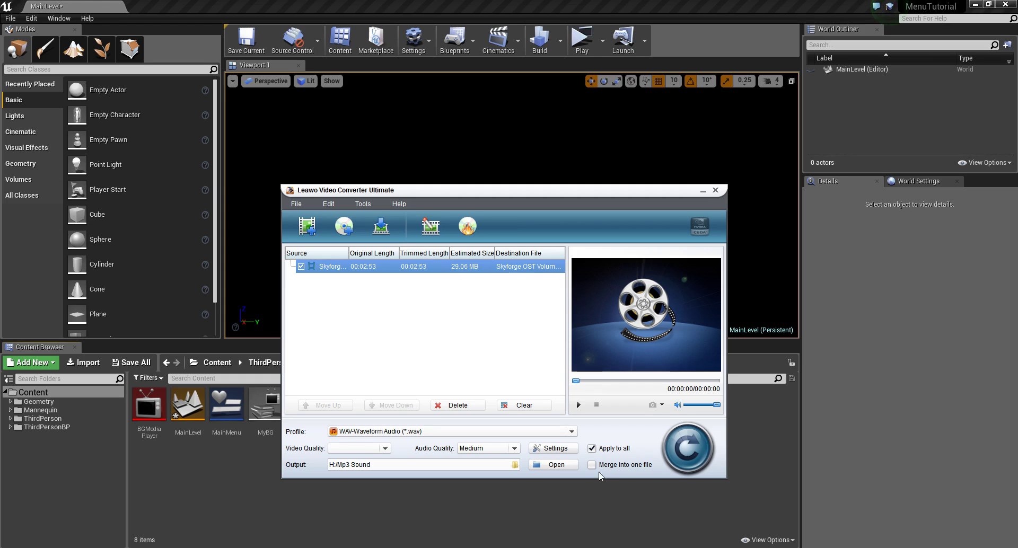
Step: Set the audio quality to High, convert the Skyforge video to WAV, and close the converter
left_click(510, 451)
left_click(473, 483)
left_click(671, 456)
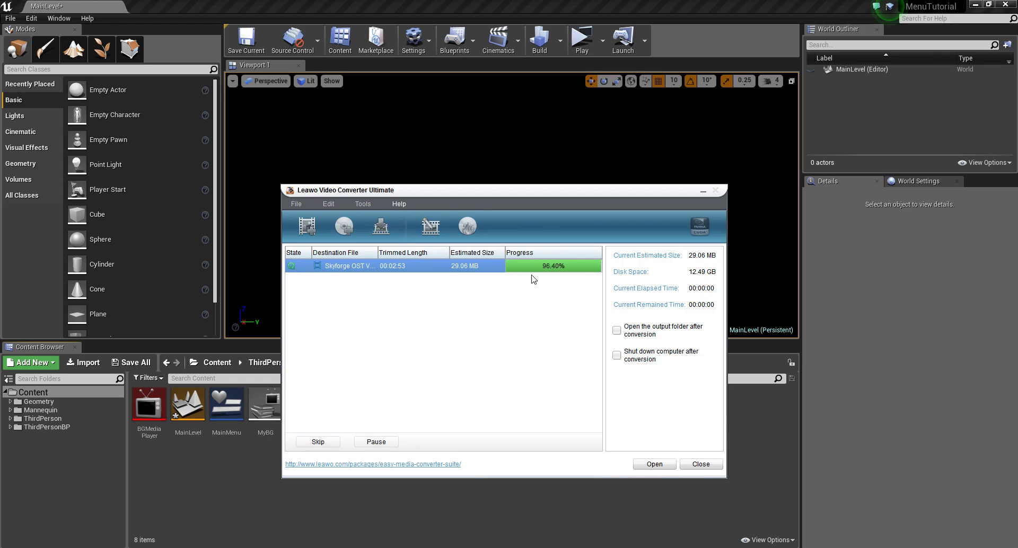
left_click(701, 464)
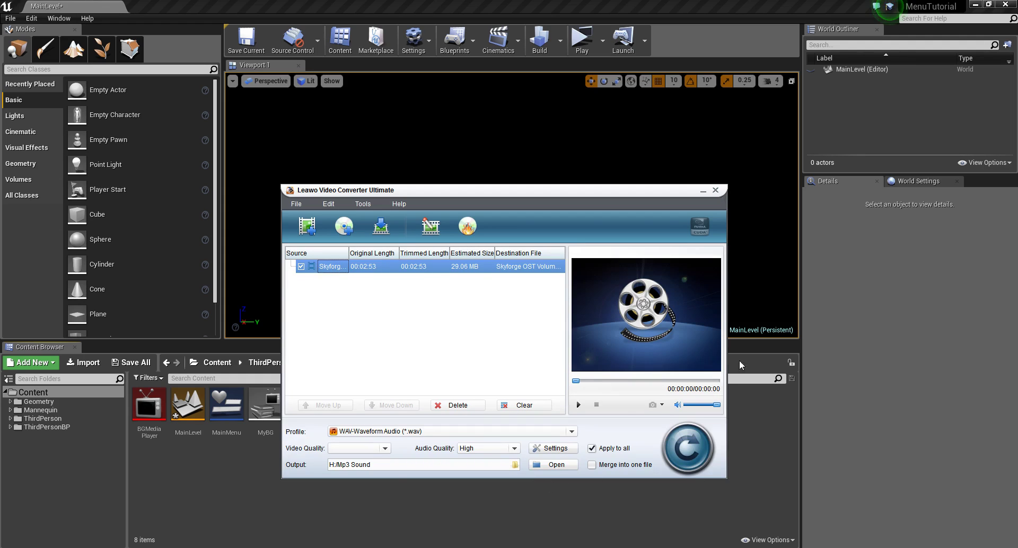
left_click(716, 190)
Step: Start an asset import in Unreal Engine and browse to the Mp3 Sound folder on the SOFTWARE (H:) drive
left_click(84, 362)
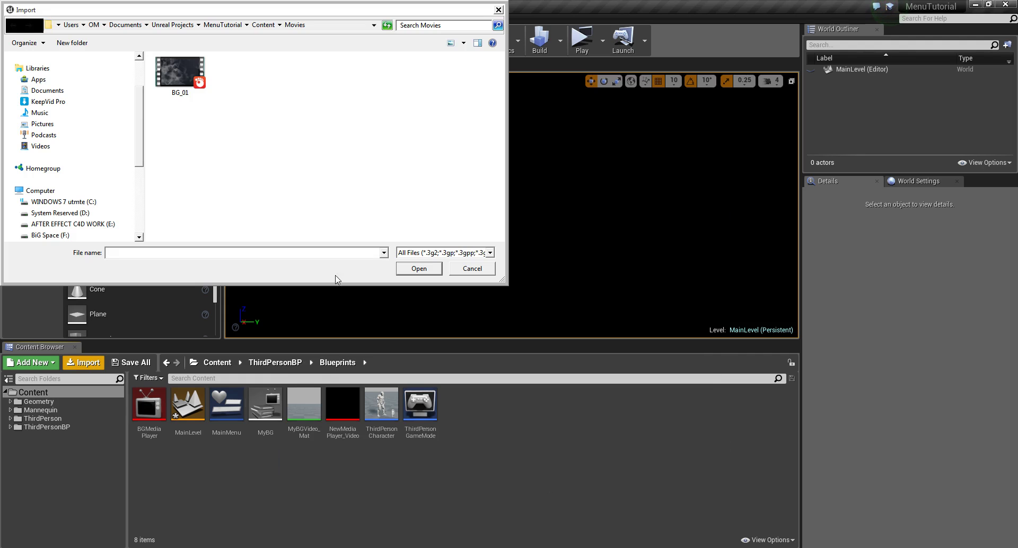
left_click(223, 24)
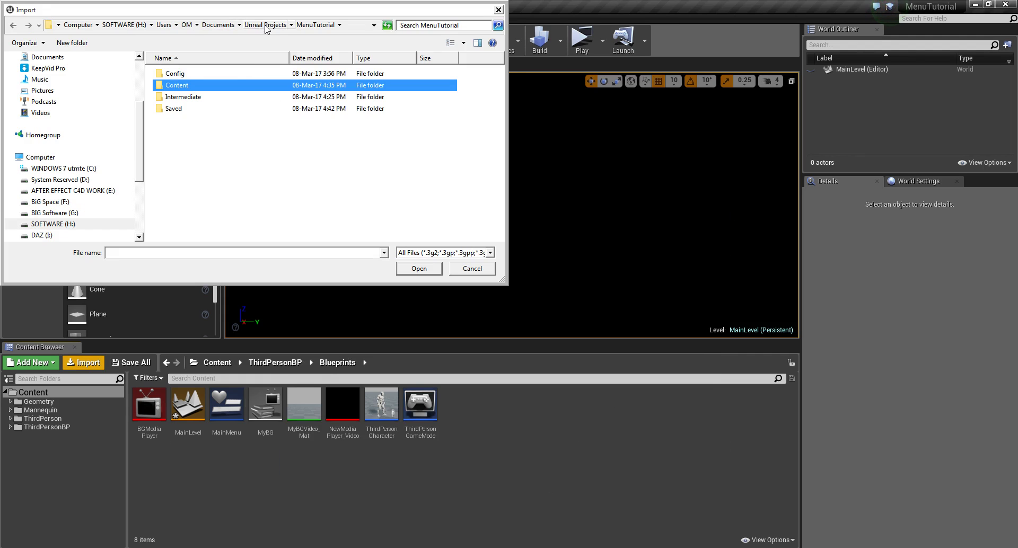
left_click(72, 225)
double_click(180, 86)
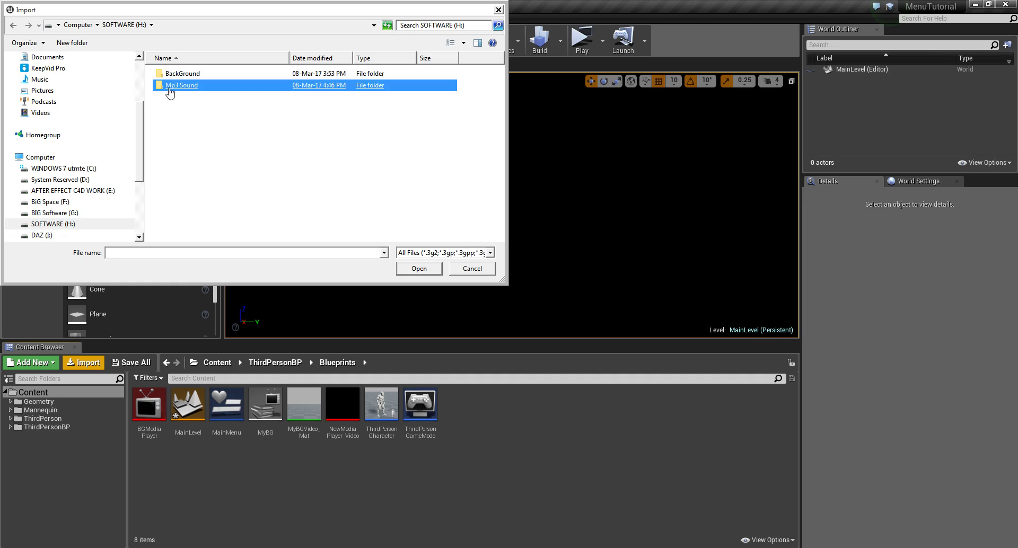
Step: Rename the converted Skyforge OST WAV file to Skyforge and import it into the Blueprints folder
left_click(194, 74)
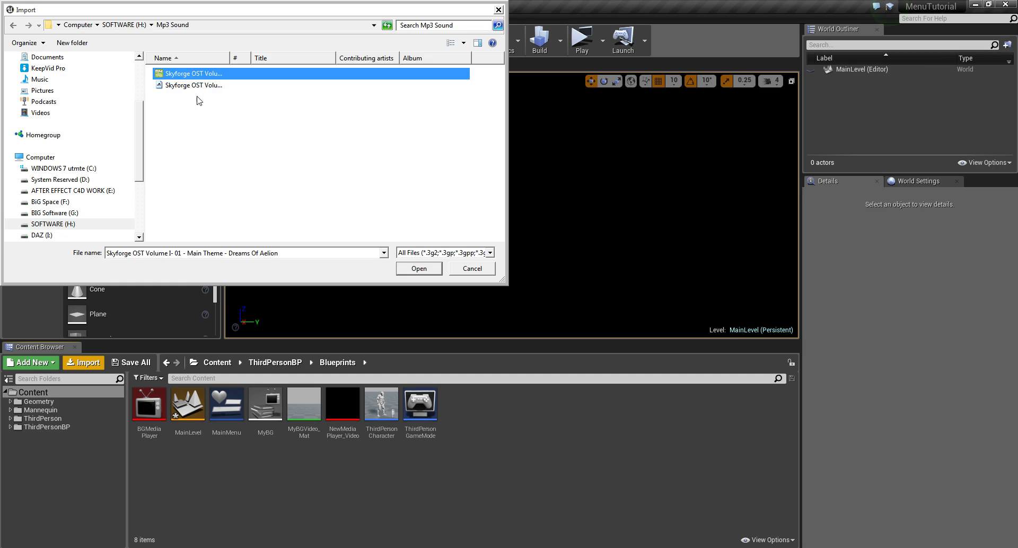
left_click(182, 86)
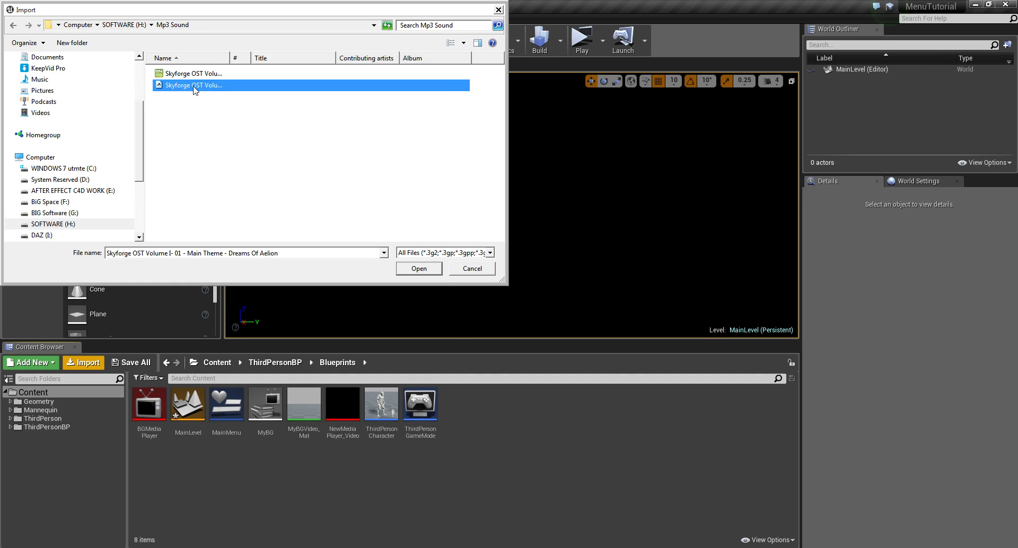
right_click(194, 88)
left_click(240, 343)
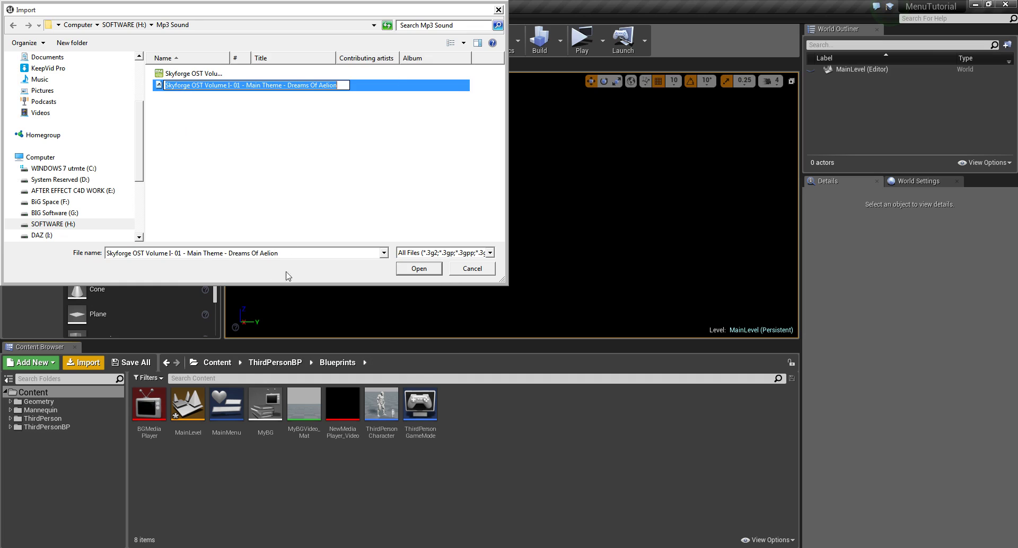
key("End")
key("BackSpace")
key("BackSpace")
key("BackSpace")
key("BackSpace")
key("BackSpace")
key("BackSpace")
key("BackSpace")
key("BackSpace")
key("BackSpace")
key("BackSpace")
key("BackSpace")
key("BackSpace")
key("BackSpace")
key("BackSpace")
key("BackSpace")
key("BackSpace")
key("BackSpace")
key("BackSpace")
key("BackSpace")
key("BackSpace")
key("BackSpace")
key("BackSpace")
key("BackSpace")
key("BackSpace")
key("BackSpace")
left_click(279, 207)
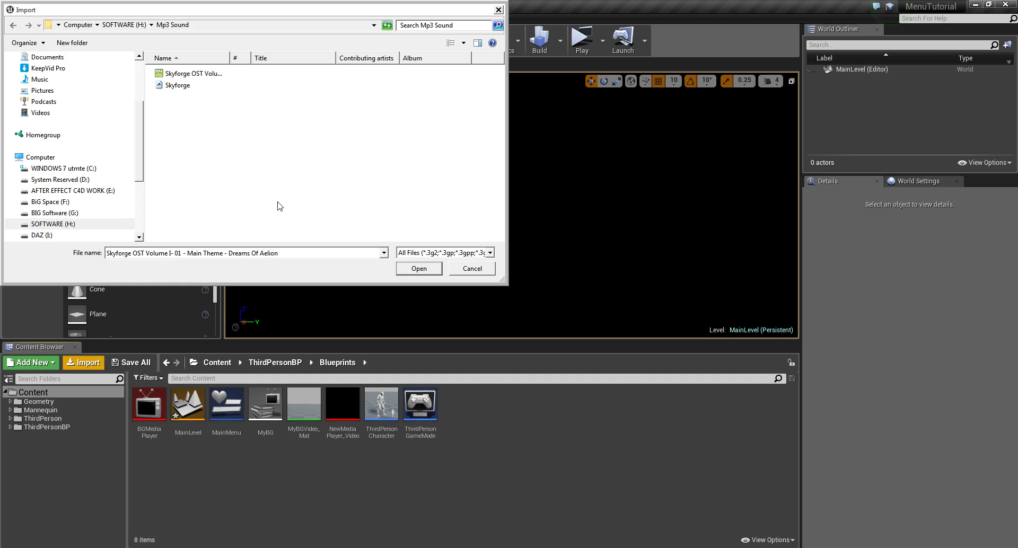
double_click(186, 88)
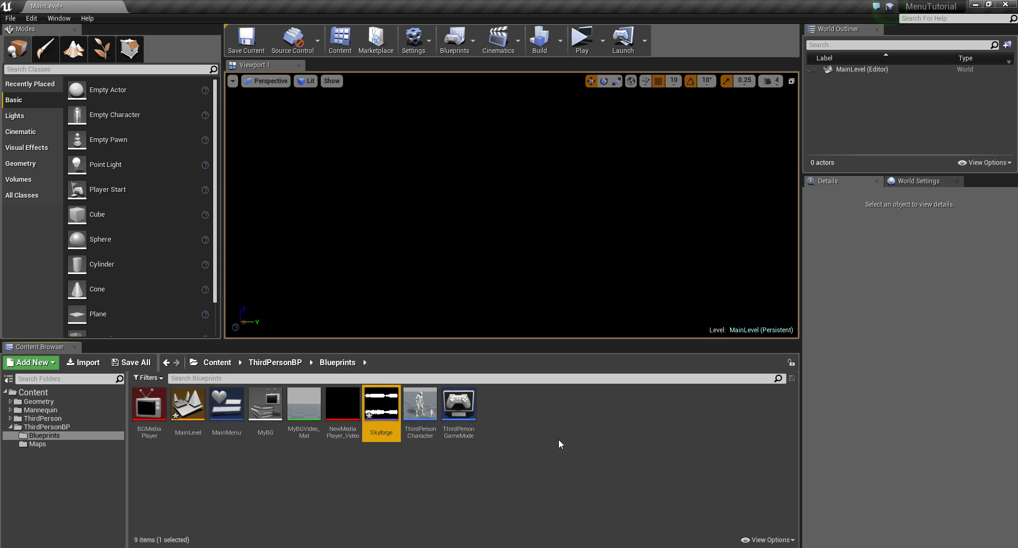
Step: Create a sound cue from the Skyforge sound wave and save all changed assets
right_click(383, 408)
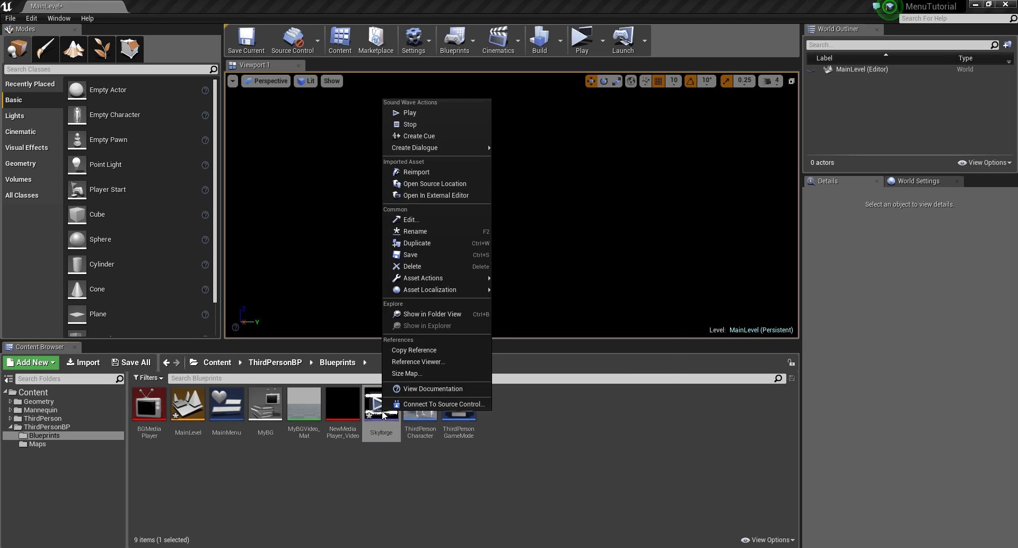
left_click(419, 137)
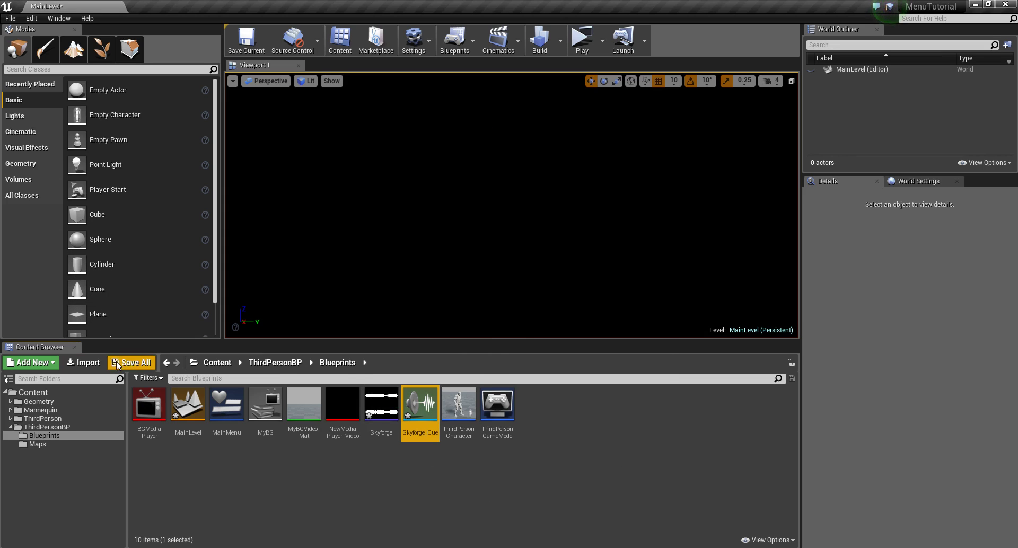
left_click(137, 363)
left_click(601, 377)
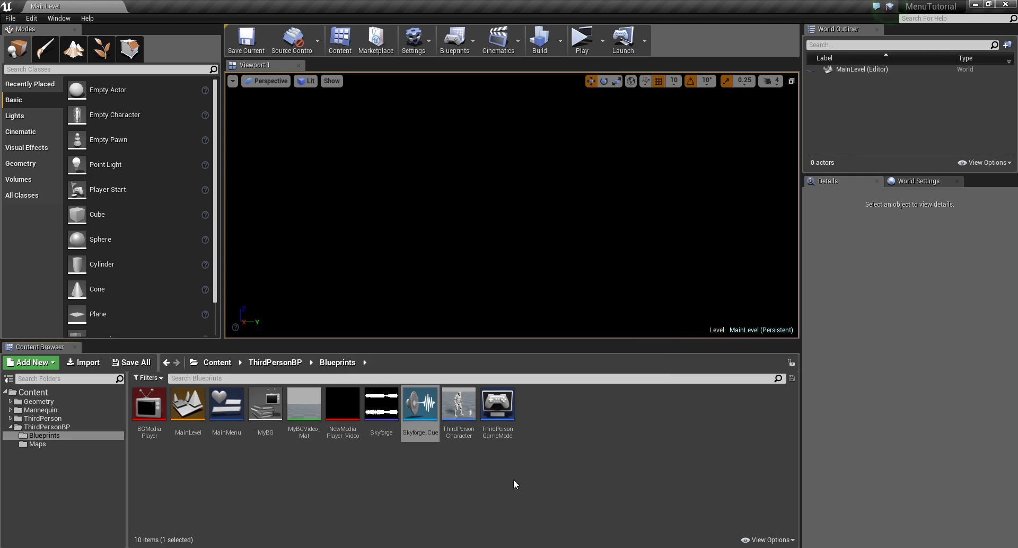
Step: Open Skyforge_Cue, line up its Wave Player node with the Output node, and enable looping on the Wave Player
left_click(427, 429)
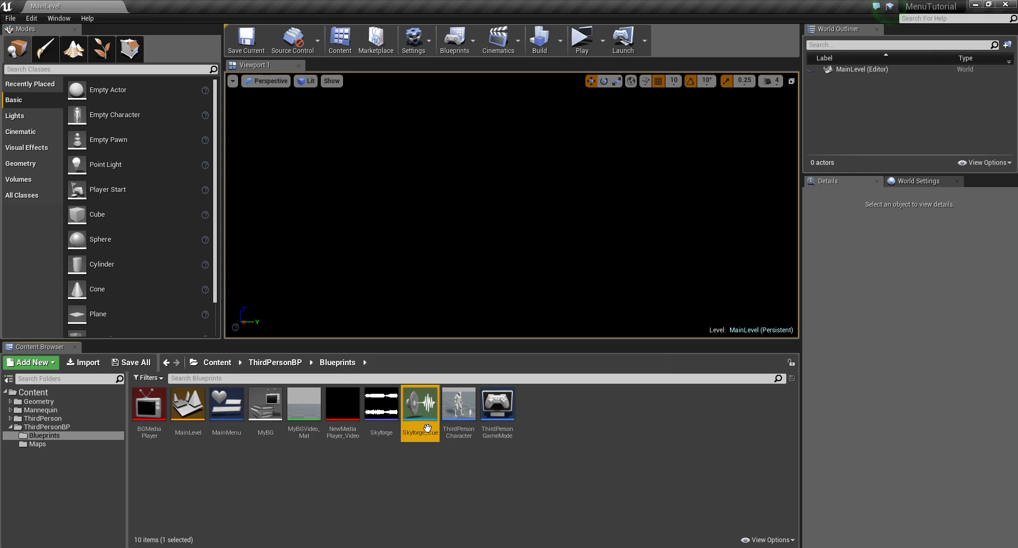
double_click(428, 428)
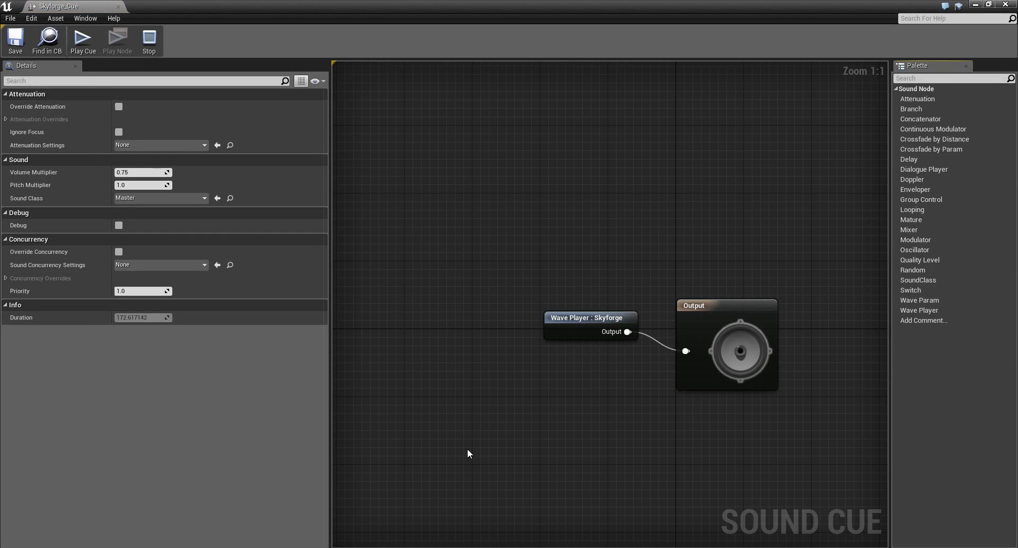
left_click(572, 319)
left_click_drag(574, 319, 576, 343)
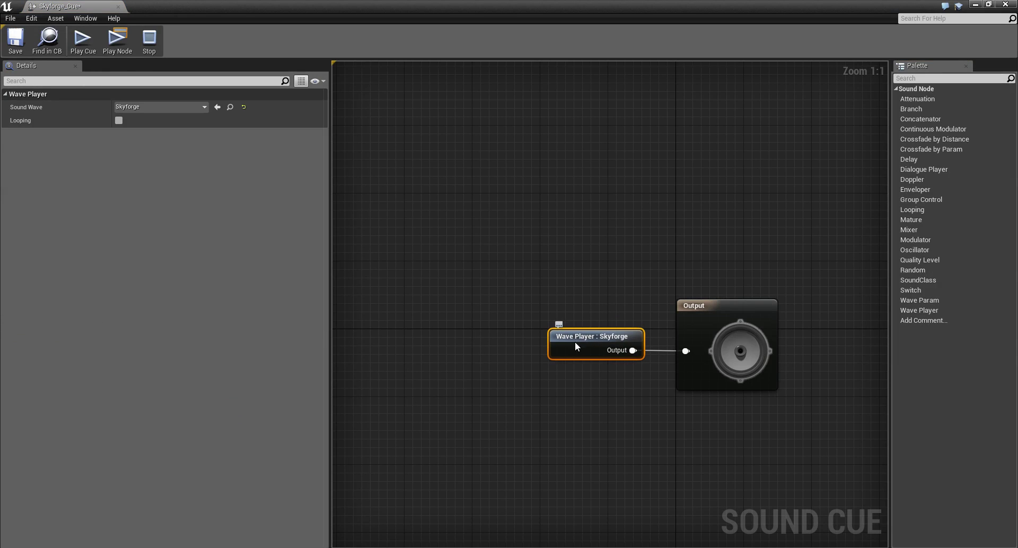
left_click(119, 121)
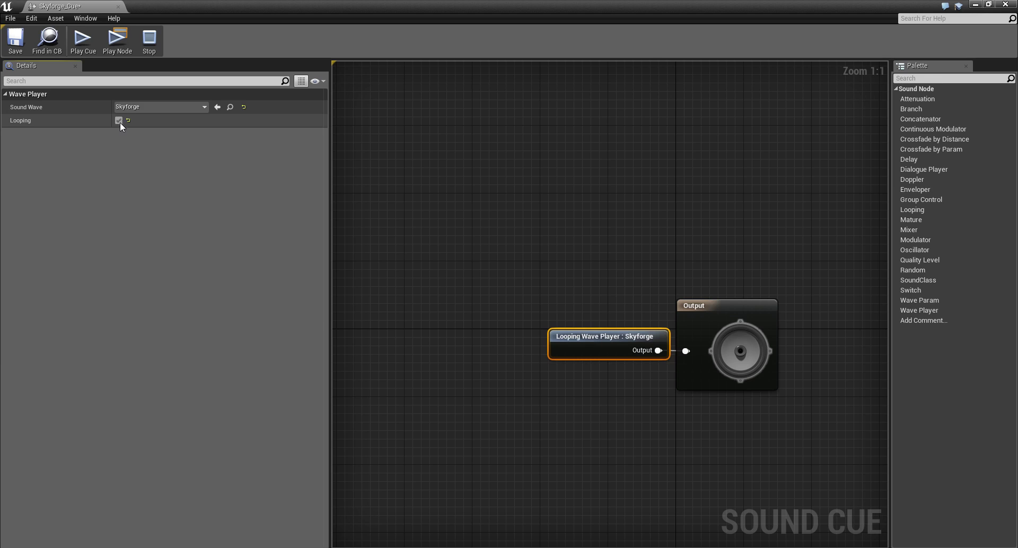
Step: Review the settings of the Output and Looping Wave Player nodes, save Skyforge_Cue, and close its editor
left_click(432, 262)
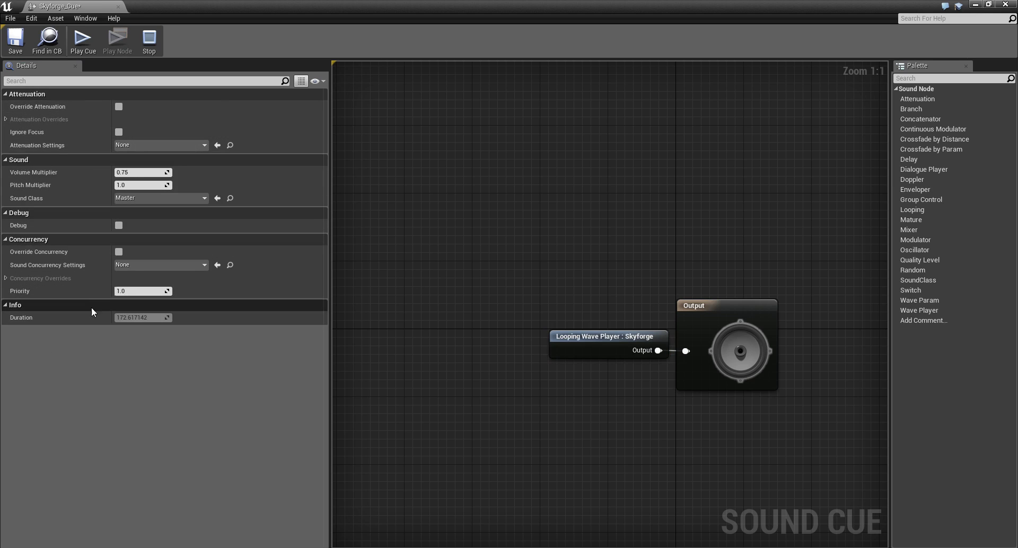
left_click(746, 333)
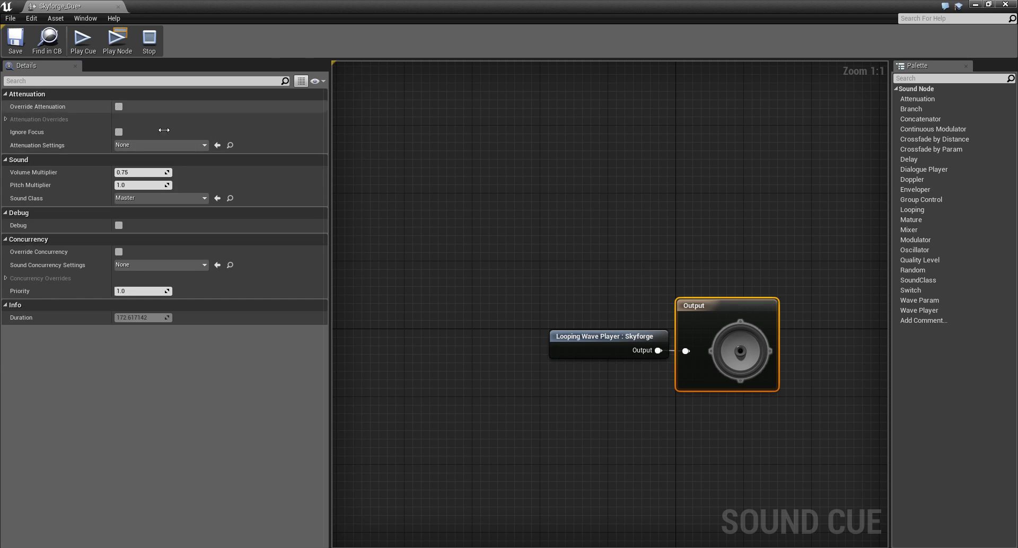
left_click(566, 440)
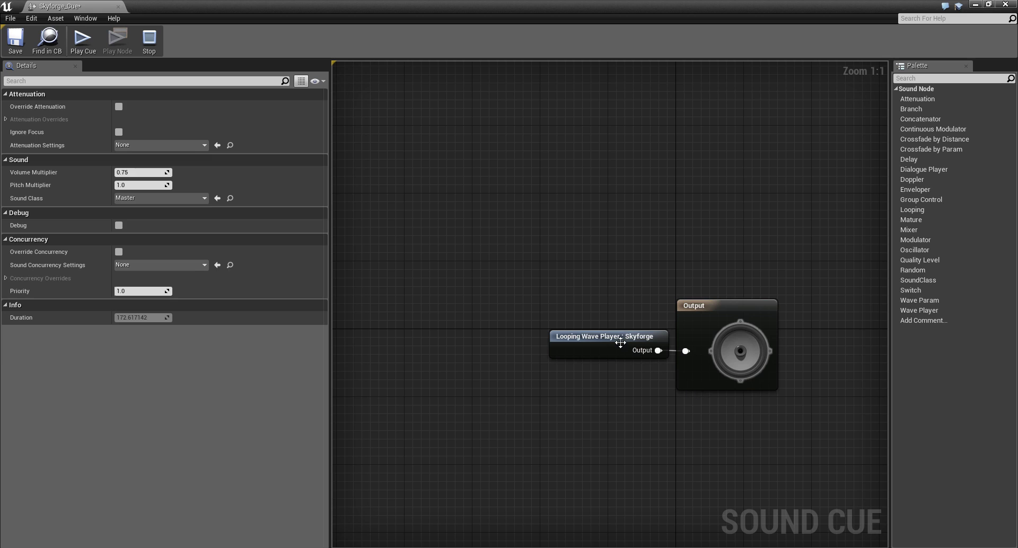
left_click(582, 357)
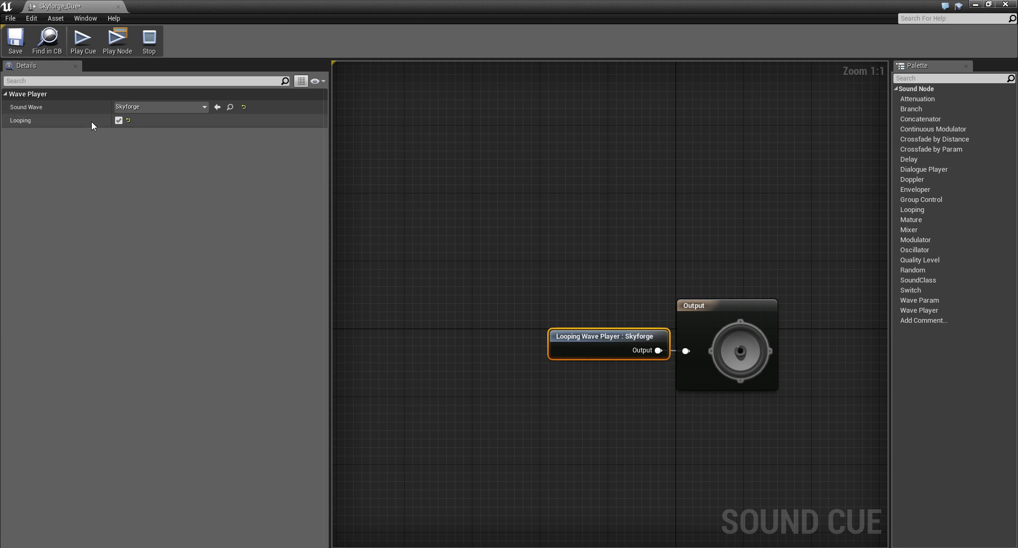
left_click(15, 41)
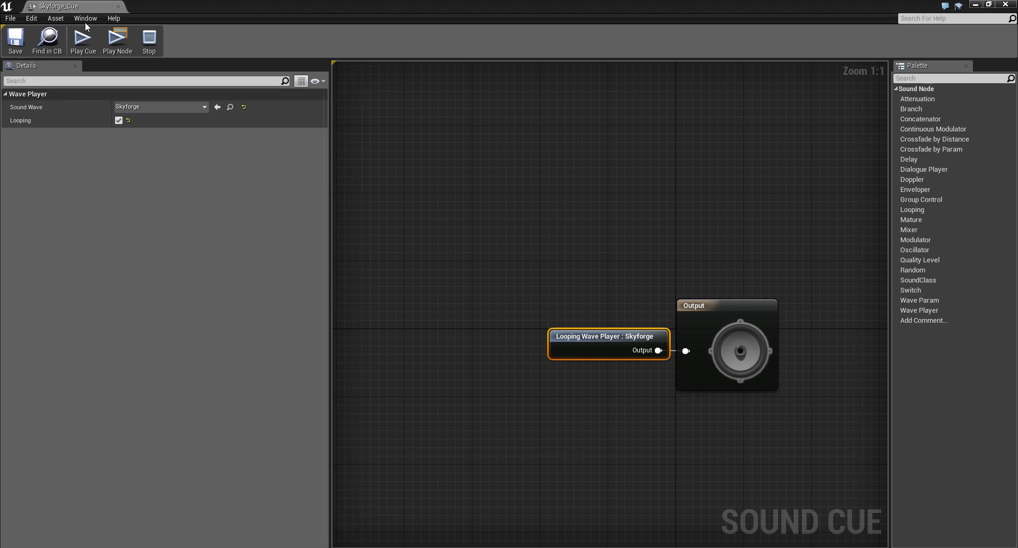
left_click(118, 5)
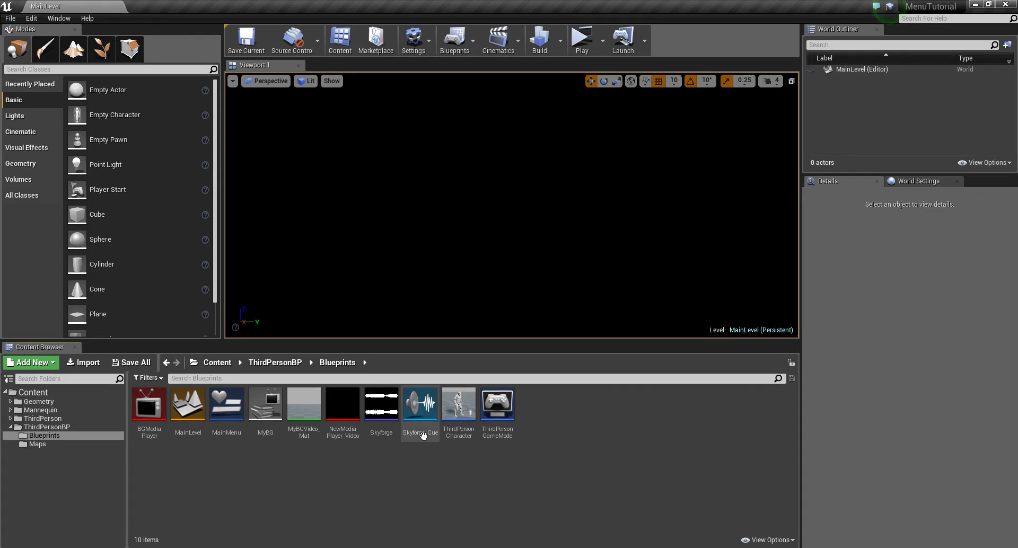
Step: Open the MainLevel level blueprint and set the Play Sound 2D node's sound to Skyforge_Cue
left_click(455, 38)
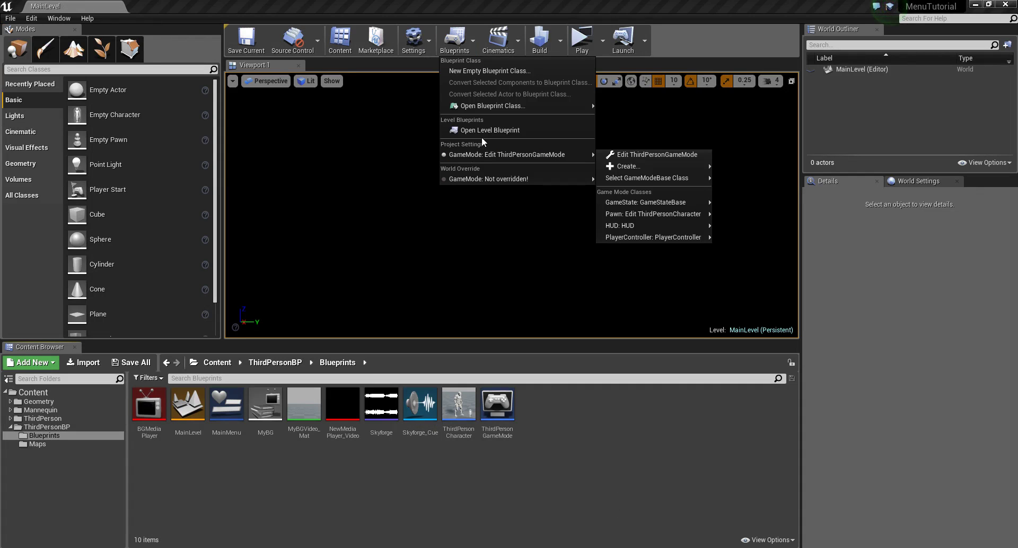
left_click(487, 131)
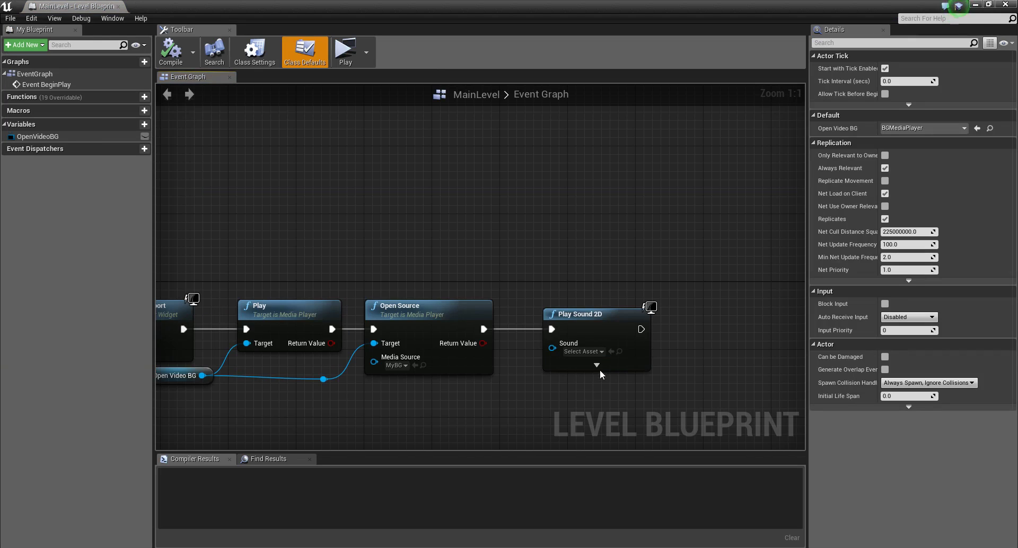
left_click(596, 352)
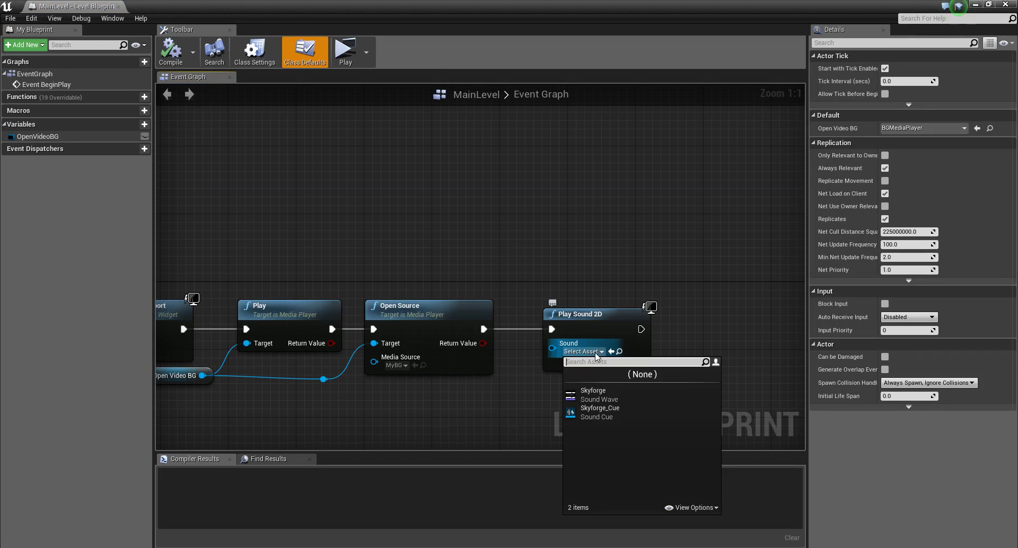
left_click(602, 411)
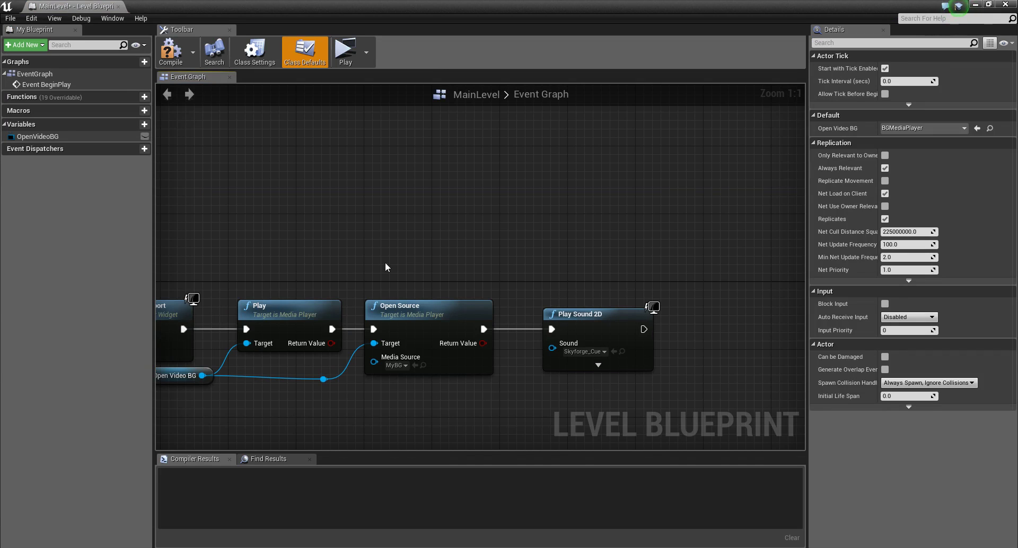
Step: Compile the level blueprint and test the menu's video and music in a game preview, closing the preview window
left_click(171, 52)
left_click(370, 63)
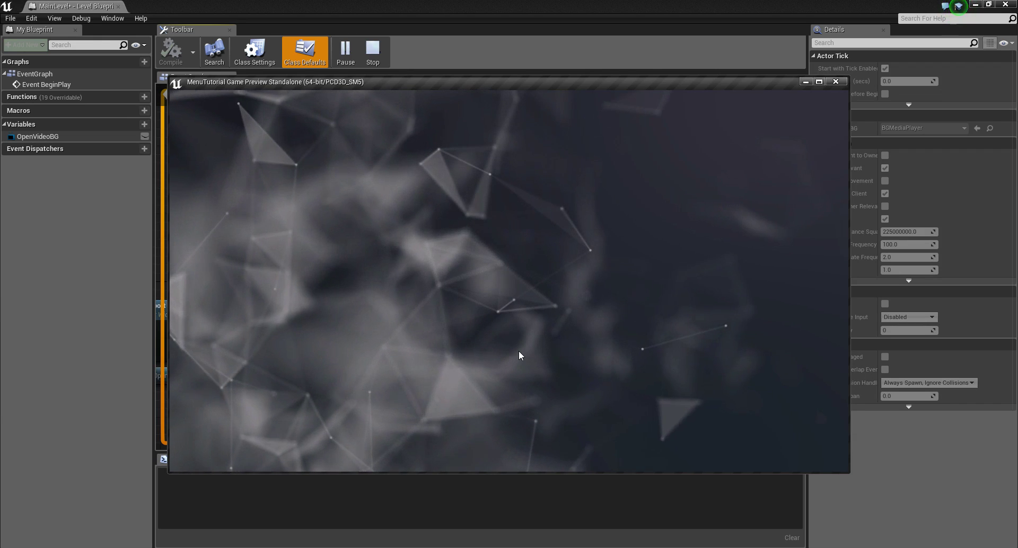
left_click(836, 83)
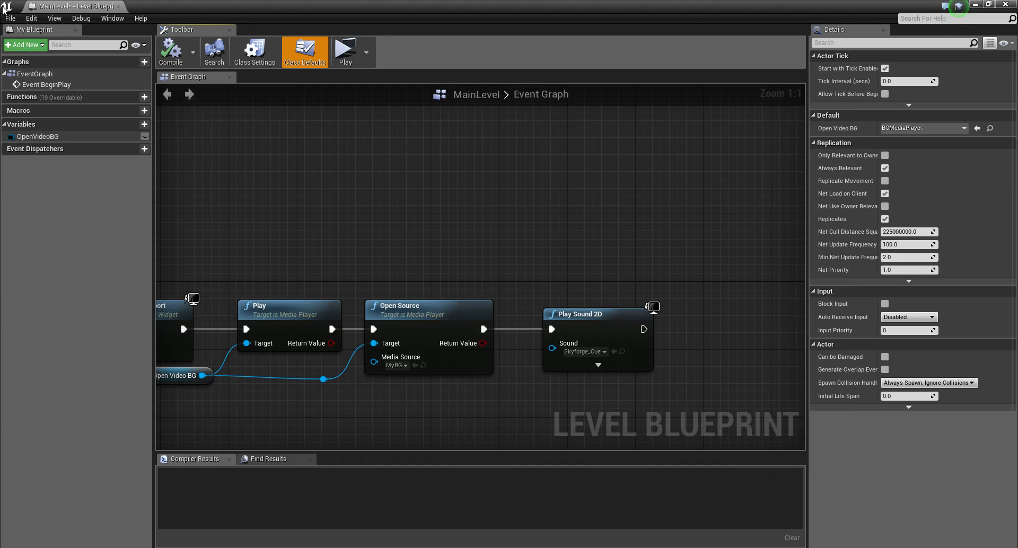
Step: Close the level blueprint and save all changes, including MainLevel
left_click(118, 6)
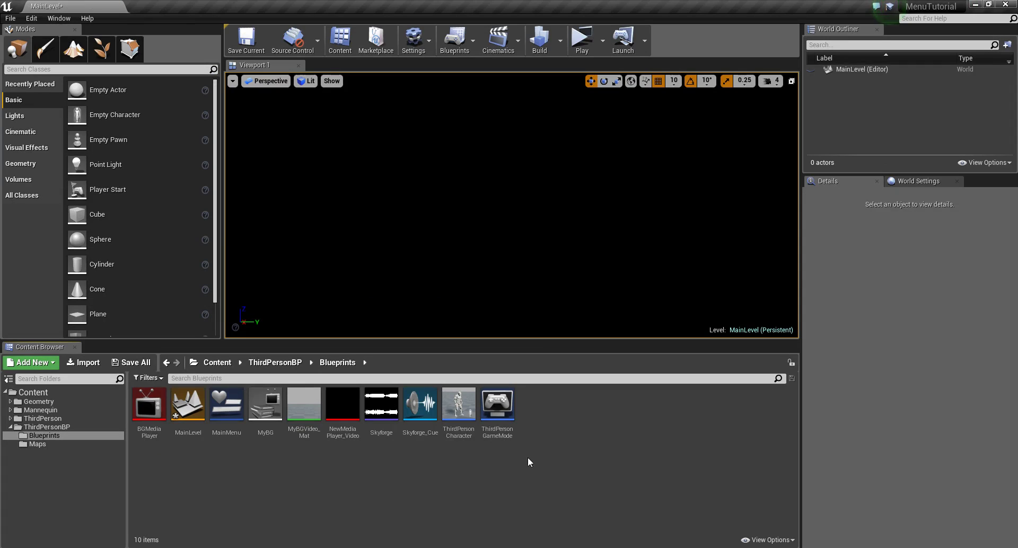
left_click(139, 364)
left_click(608, 378)
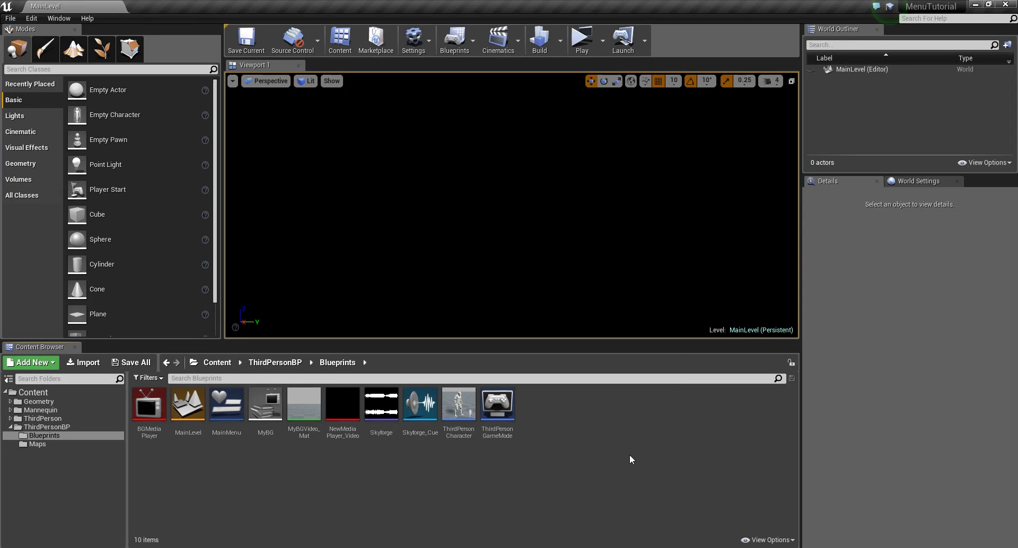